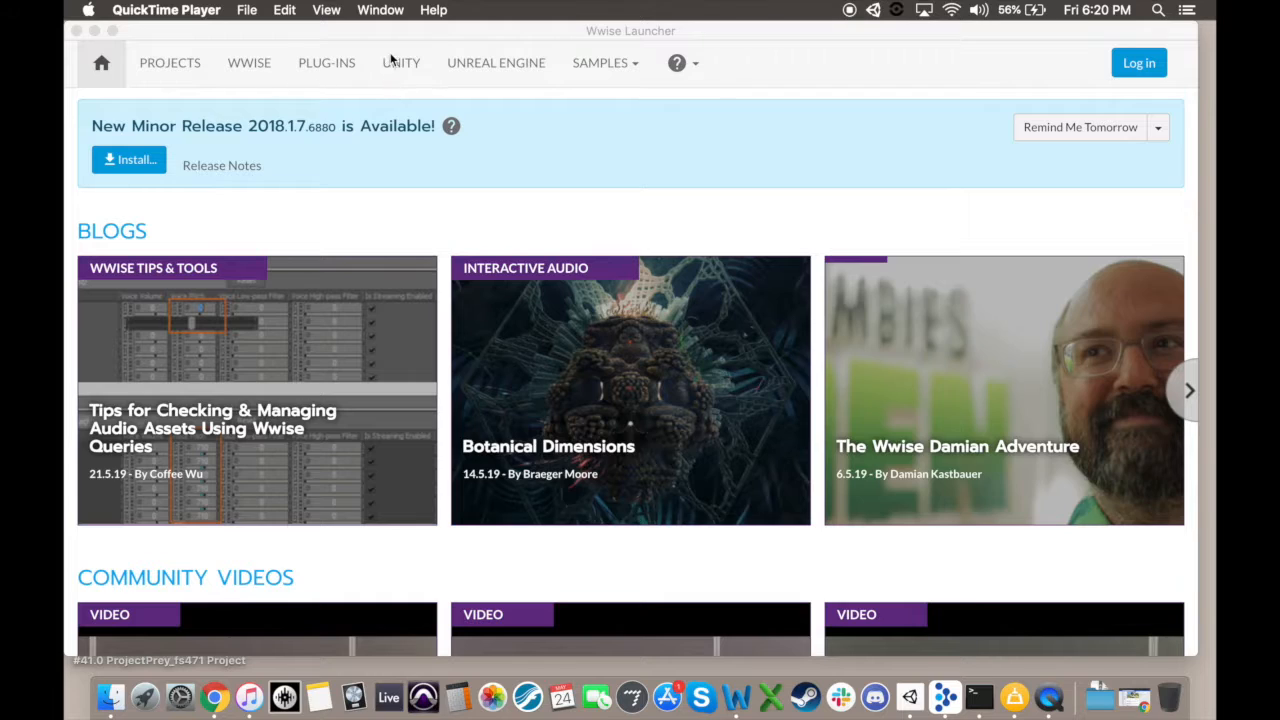
Step: Start integrating Wwise into the ReaktionWithWwiseTutorial Unity project
left_click(397, 64)
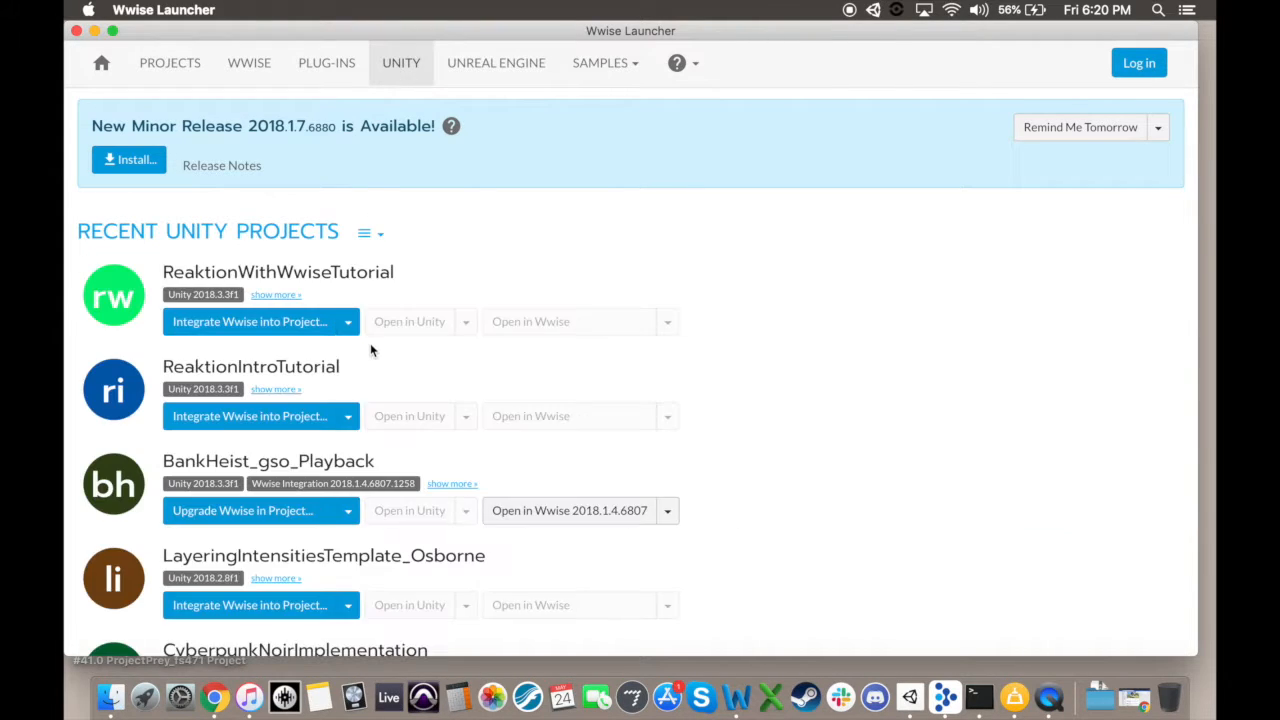
left_click(244, 327)
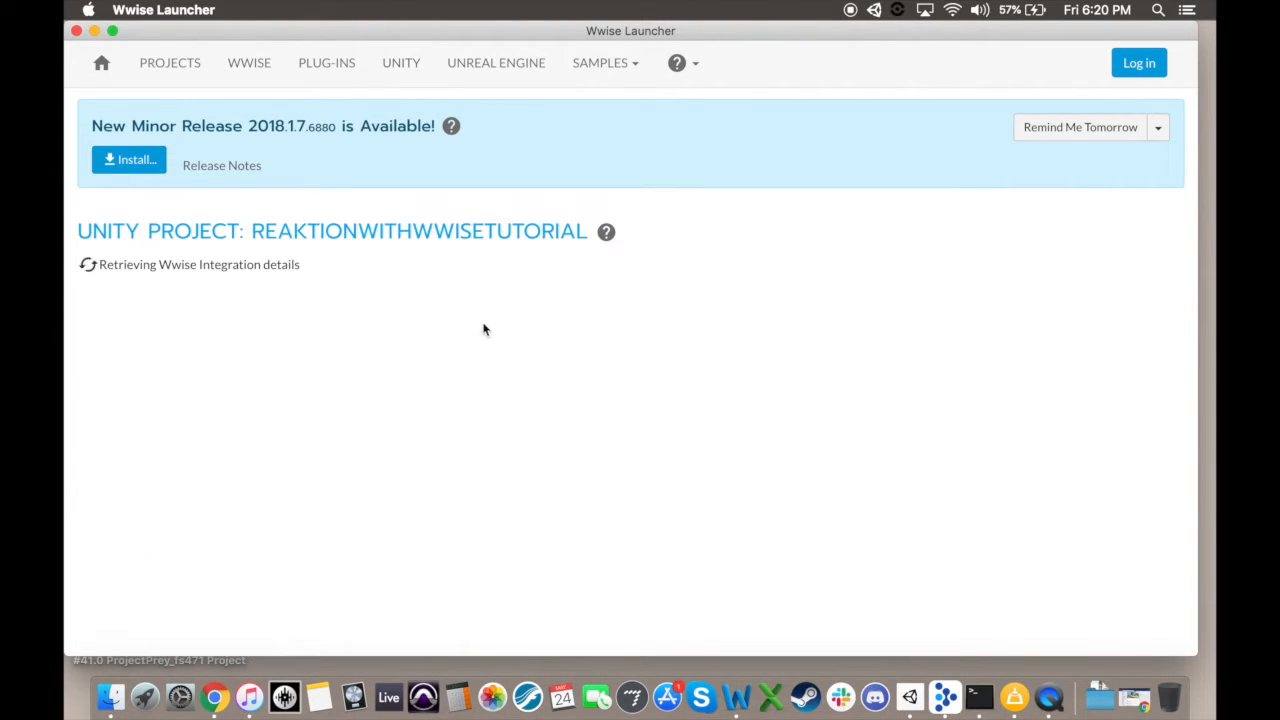
left_click(234, 234)
left_click(266, 294)
scroll(477, 505, "down", 5)
Step: Choose the Unity 2018.3.3f1 executable as the Unity installation and start the Wwise integration
left_click(1168, 511)
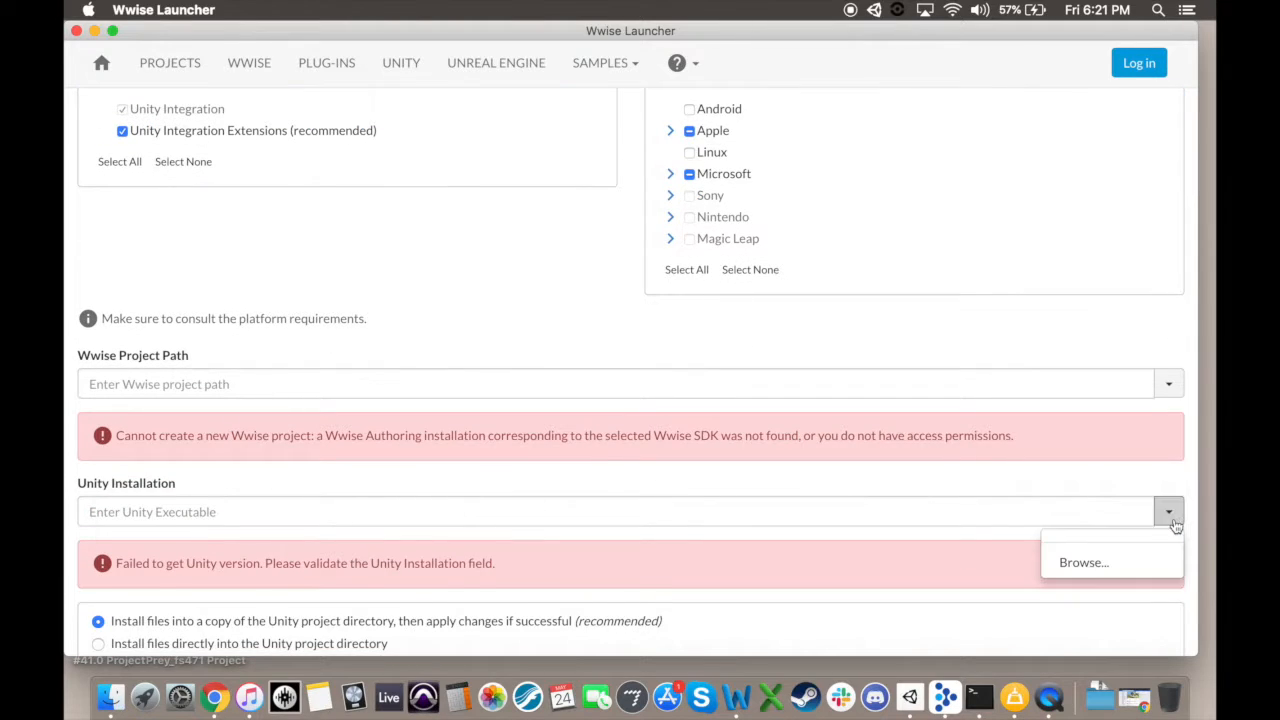
left_click(1090, 502)
scroll(585, 282, "down", 5)
scroll(585, 282, "down", 5)
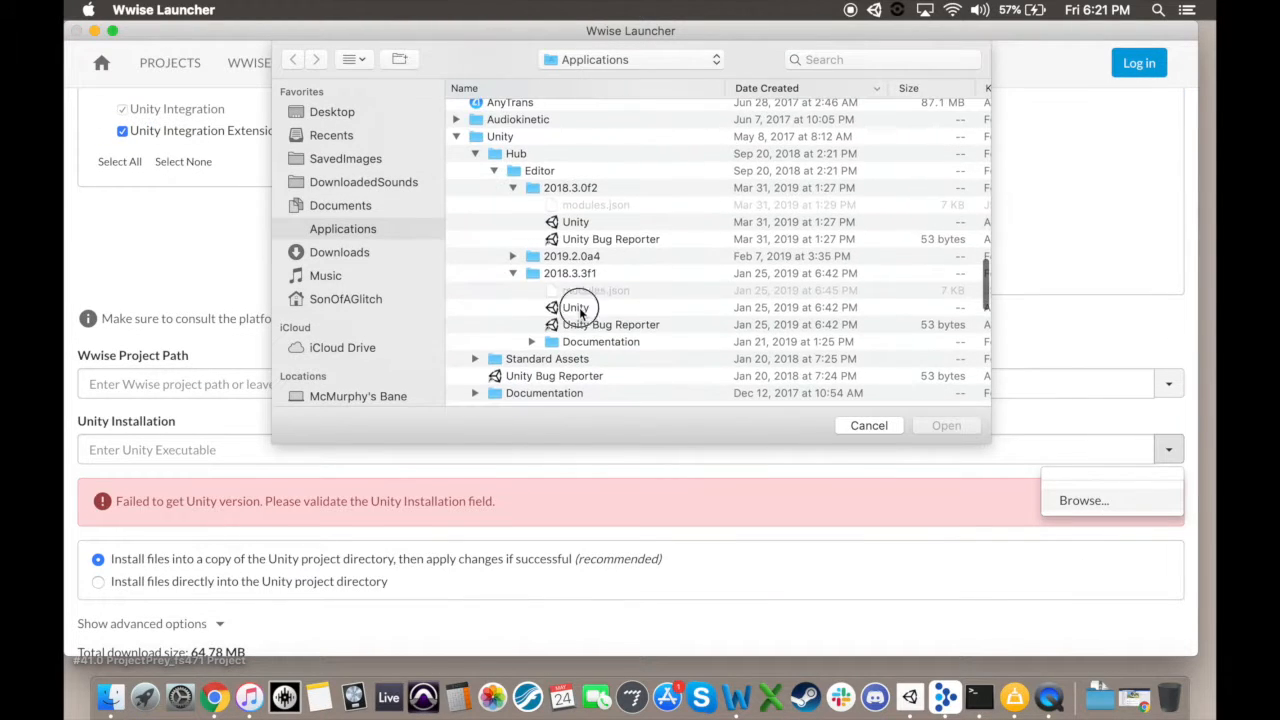
double_click(578, 303)
scroll(300, 560, "down", 1)
left_click(113, 634)
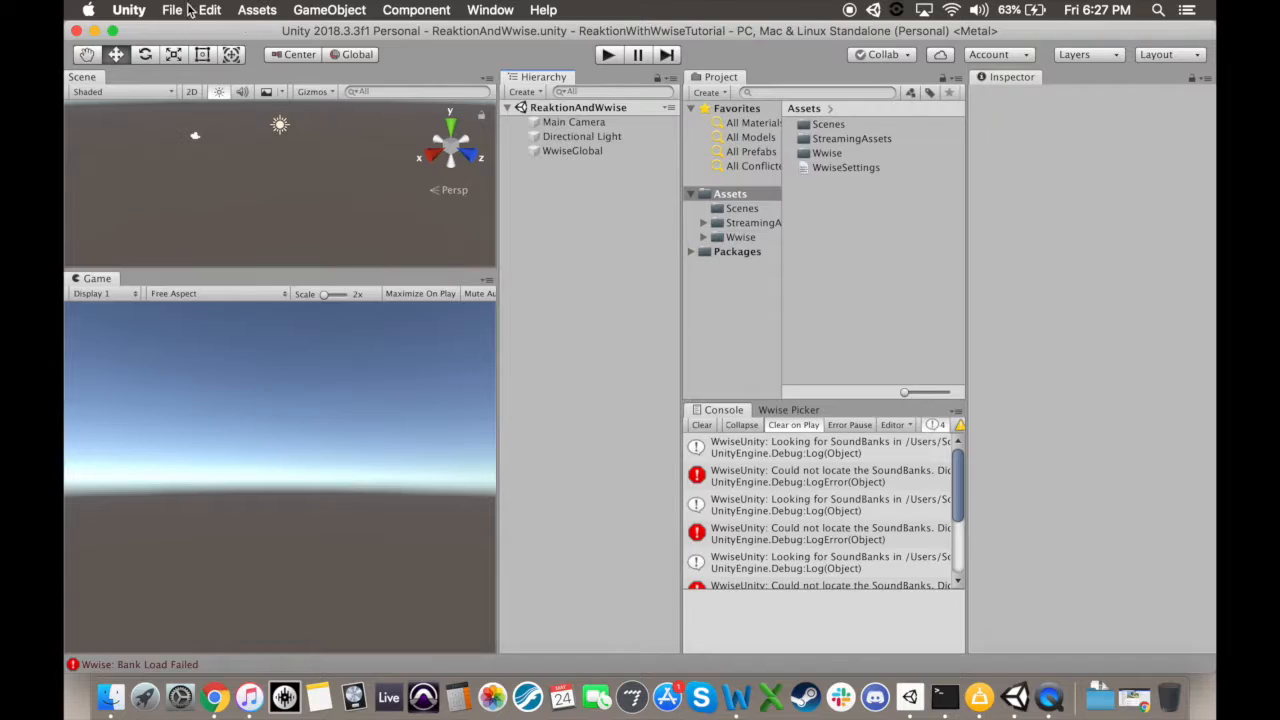
Step: Switch to Unity and import the Reaktion package with its MidiJack and OscJack assets into the project
left_click(257, 10)
mouse_move(290, 191)
left_click(514, 191)
left_click(976, 476)
left_click(357, 336)
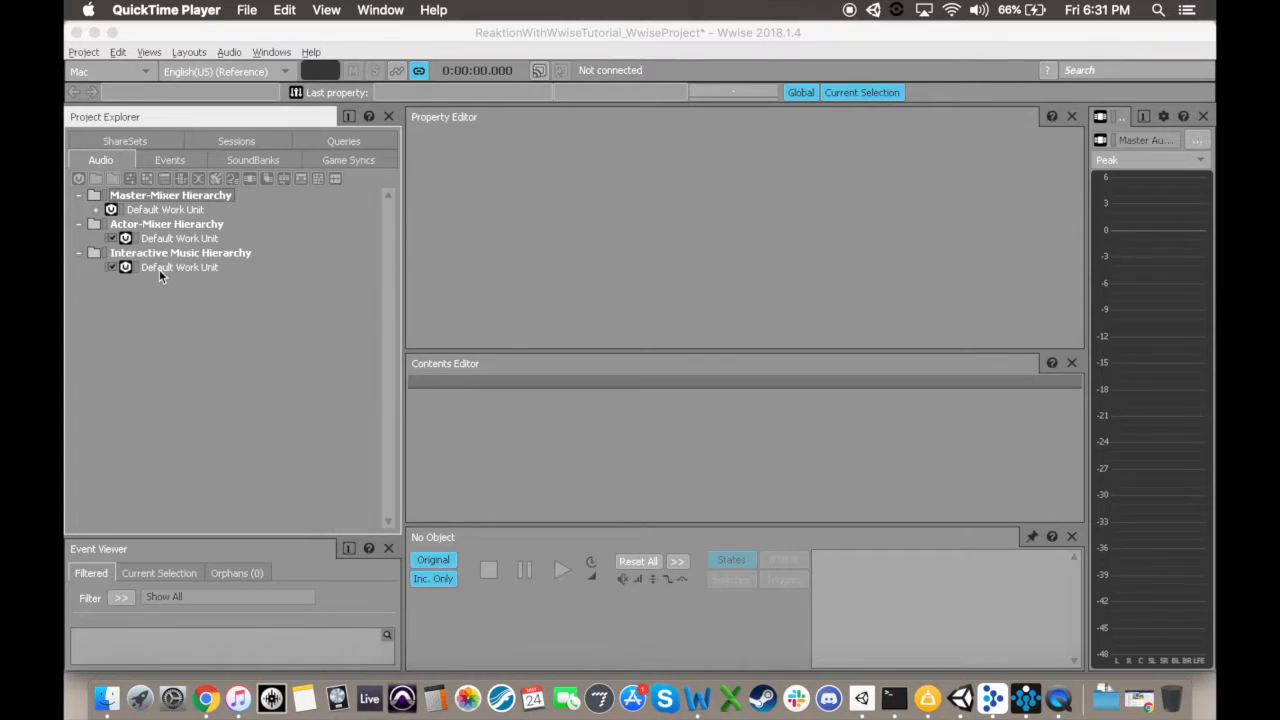
Step: In Wwise, create a music playlist container named PlayLoopContainer in the Interactive Music Hierarchy and import BL_gso_Layer1.wav into it
left_click(159, 269)
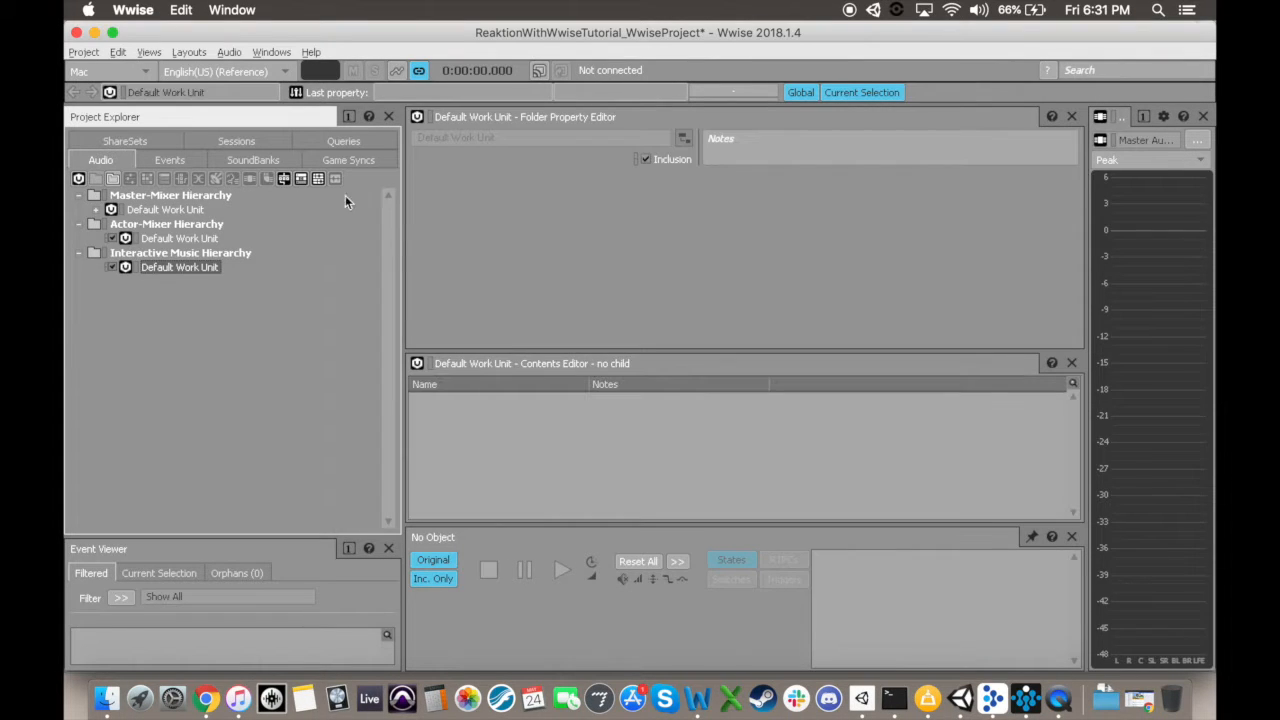
left_click(302, 178)
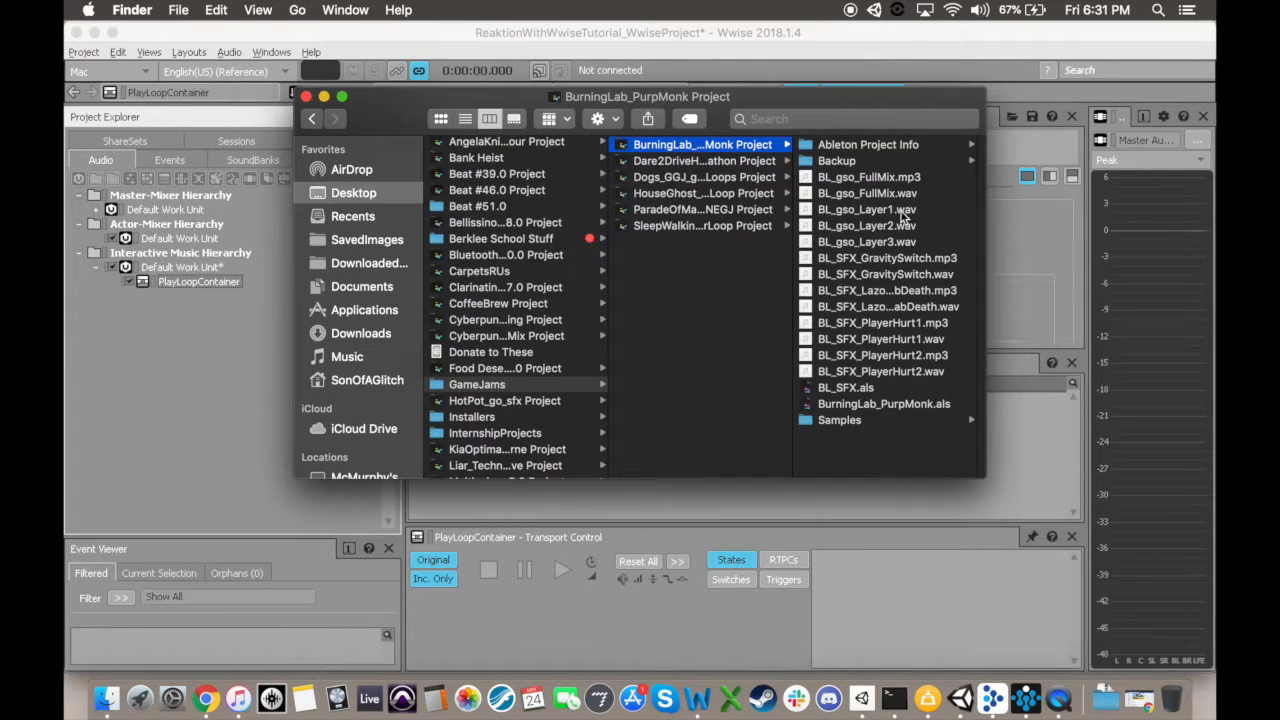
left_click_drag(903, 214, 198, 282)
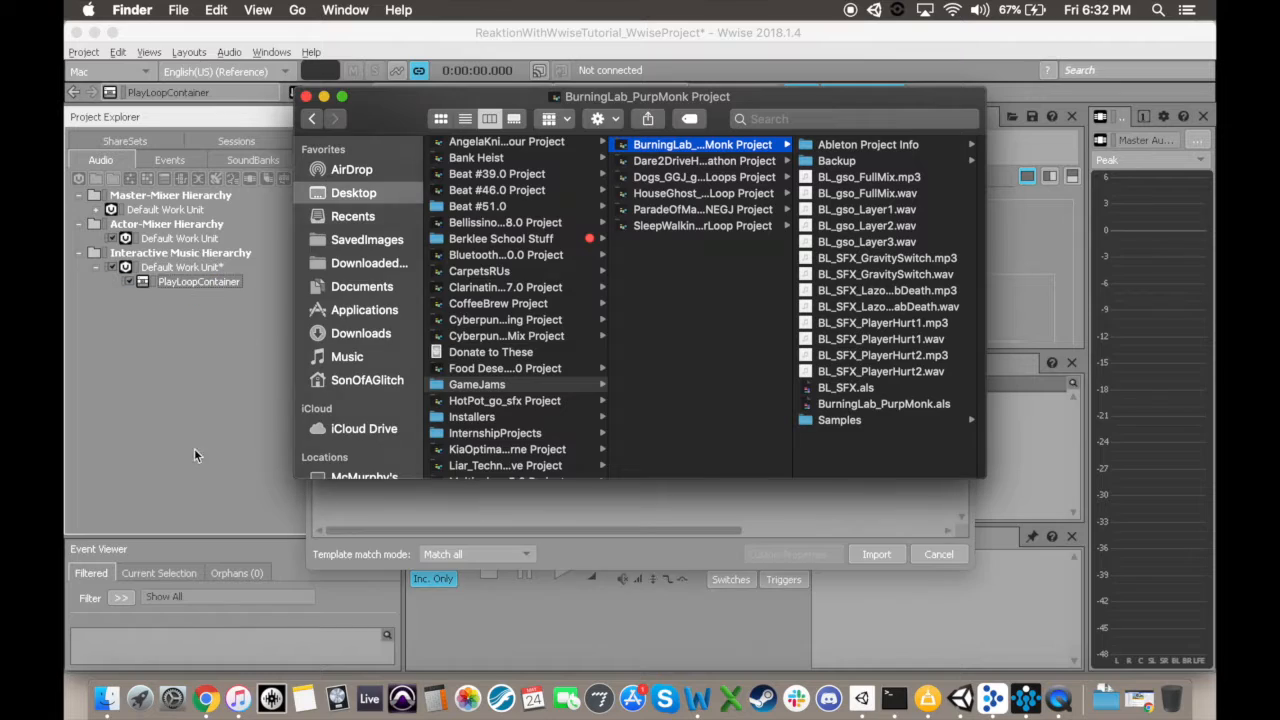
left_click(872, 555)
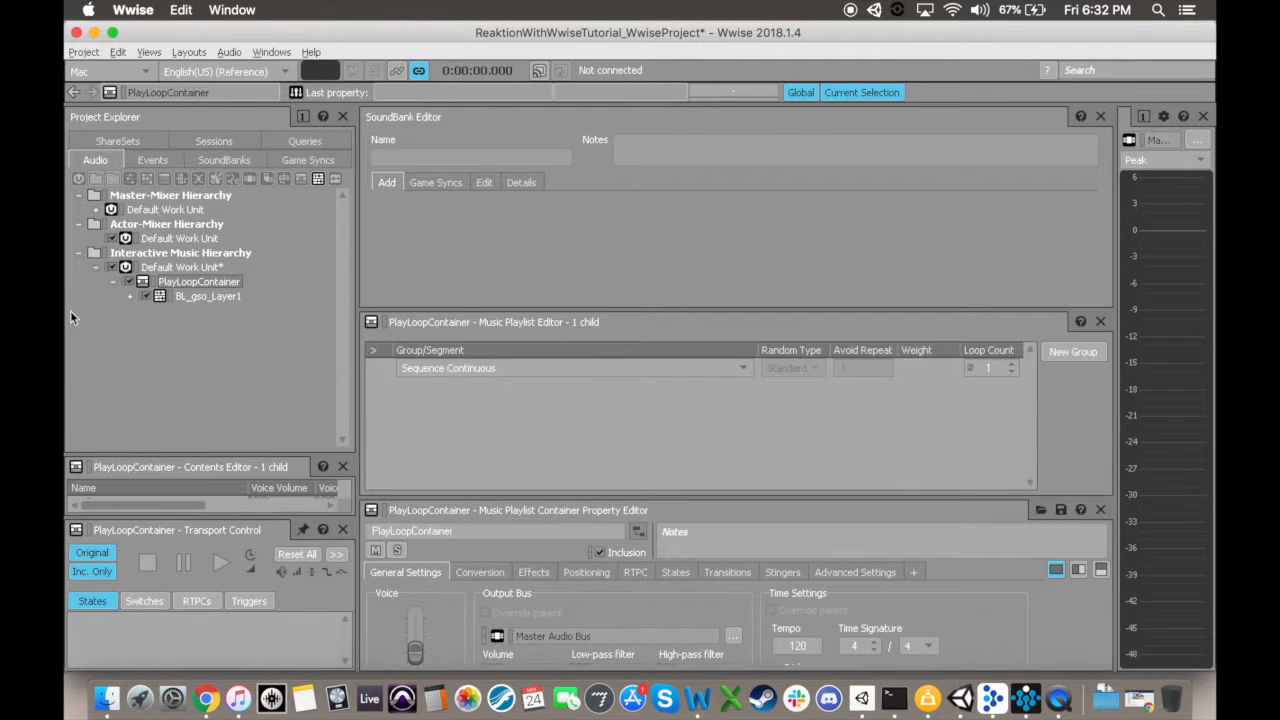
Step: Add the BL_gso_Layer1 segment to PlayLoopContainer's playlist and set the Sequence Continuous group's loop count to Infinite
left_click_drag(378, 414, 450, 370)
left_click(1012, 372)
Step: Create a Play event named PlayLoop in the events' Default Work Unit and target PlayLoopContainer with it
left_click(152, 160)
left_click(165, 209)
left_click(129, 178)
type("PlayLoop")
key("Return")
left_click(95, 160)
left_click_drag(190, 282, 460, 594)
Step: Create a SoundBank named PlayLoopBank in the SoundBanks' Default Work Unit
left_click(224, 160)
left_click(168, 208)
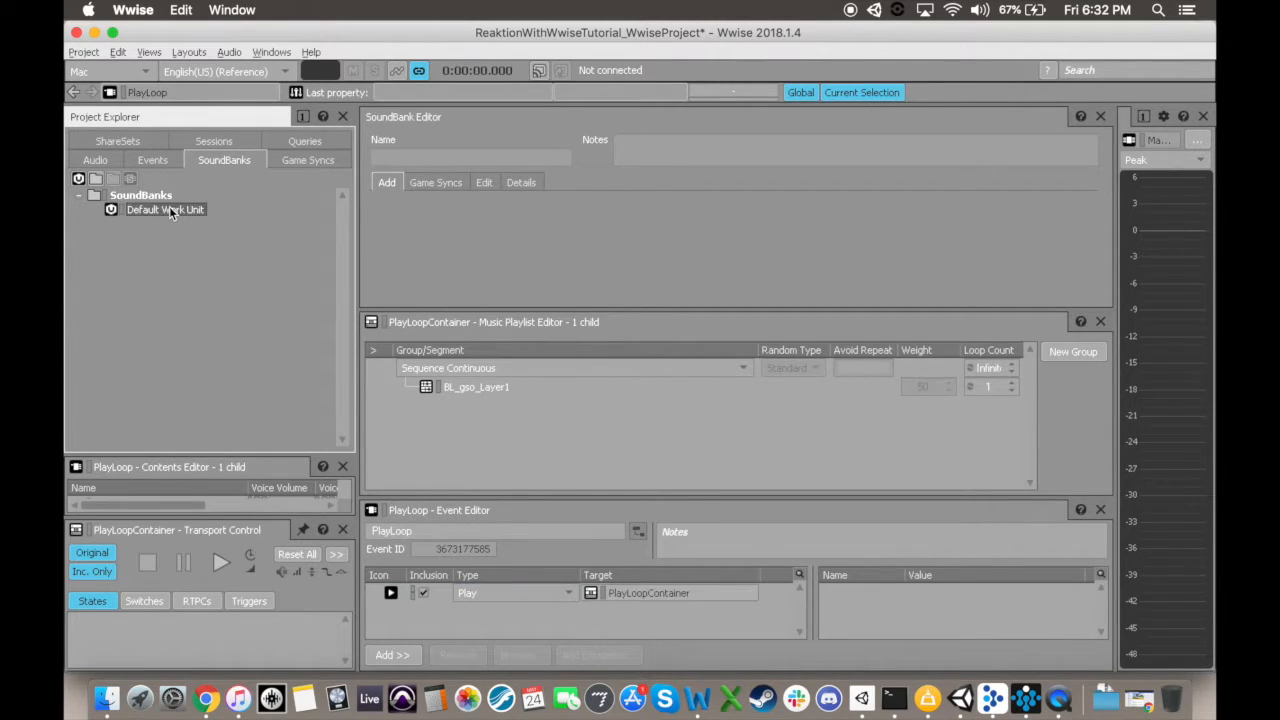
left_click(129, 178)
type("PlayLoopBank")
key("Return")
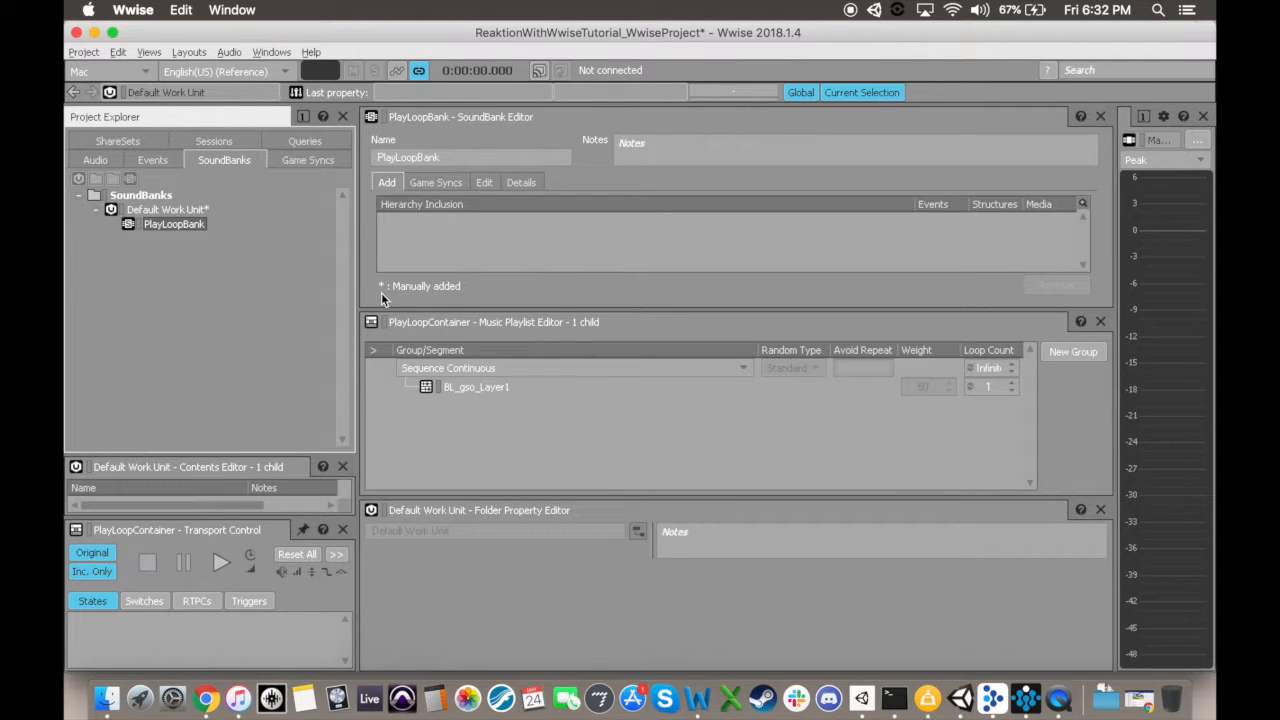
Step: Add the PlayLoop event to PlayLoopBank and generate all SoundBanks for Mac and Windows
left_click(152, 160)
left_click(149, 224)
left_click_drag(149, 224, 436, 229)
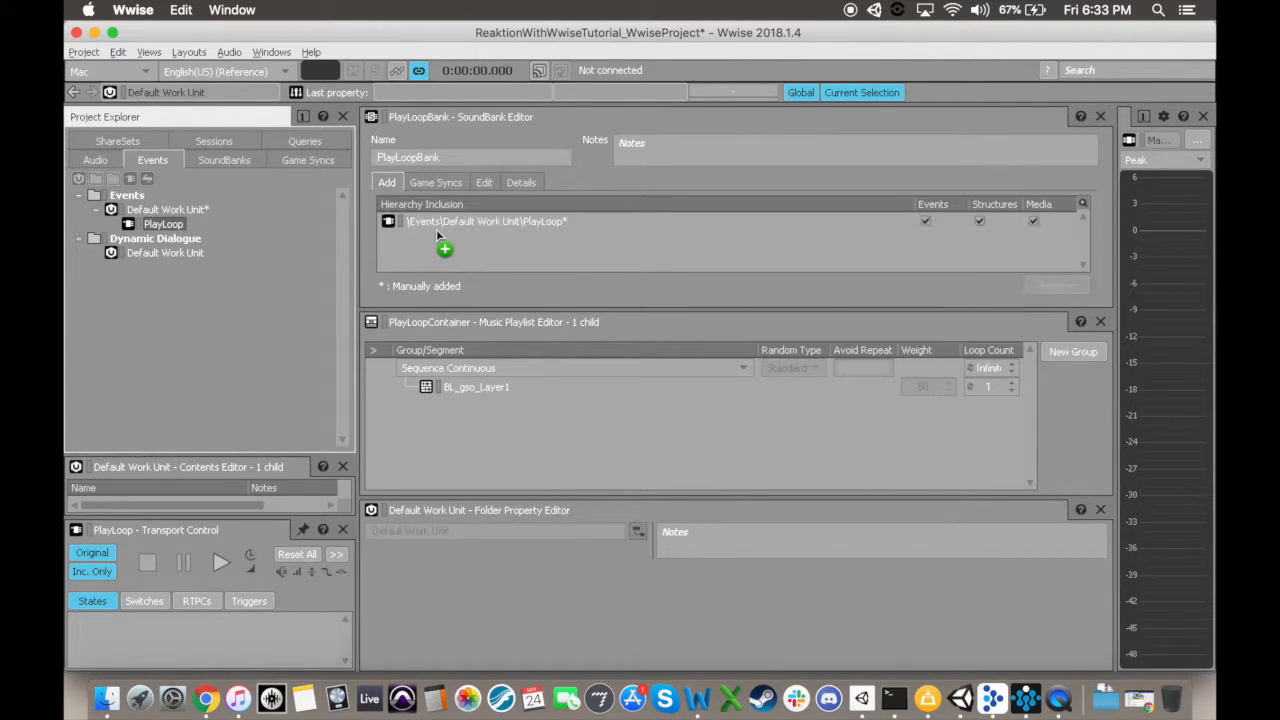
key("F7")
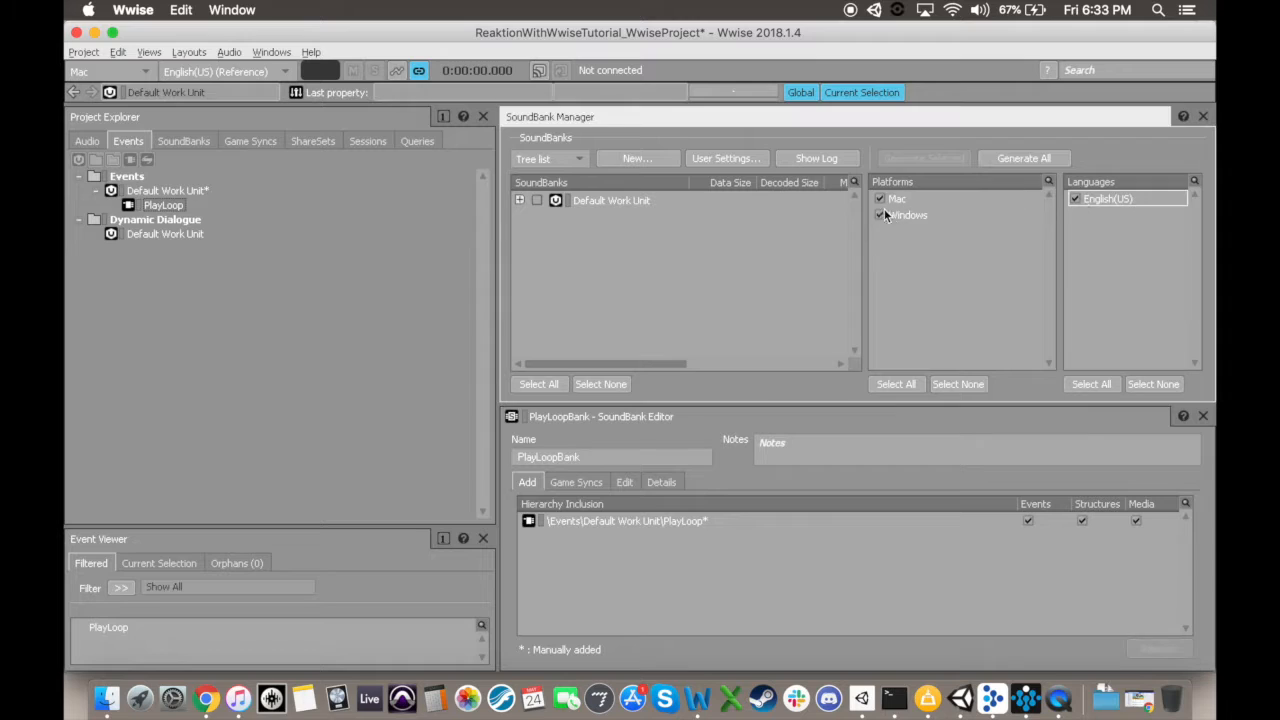
left_click(1014, 158)
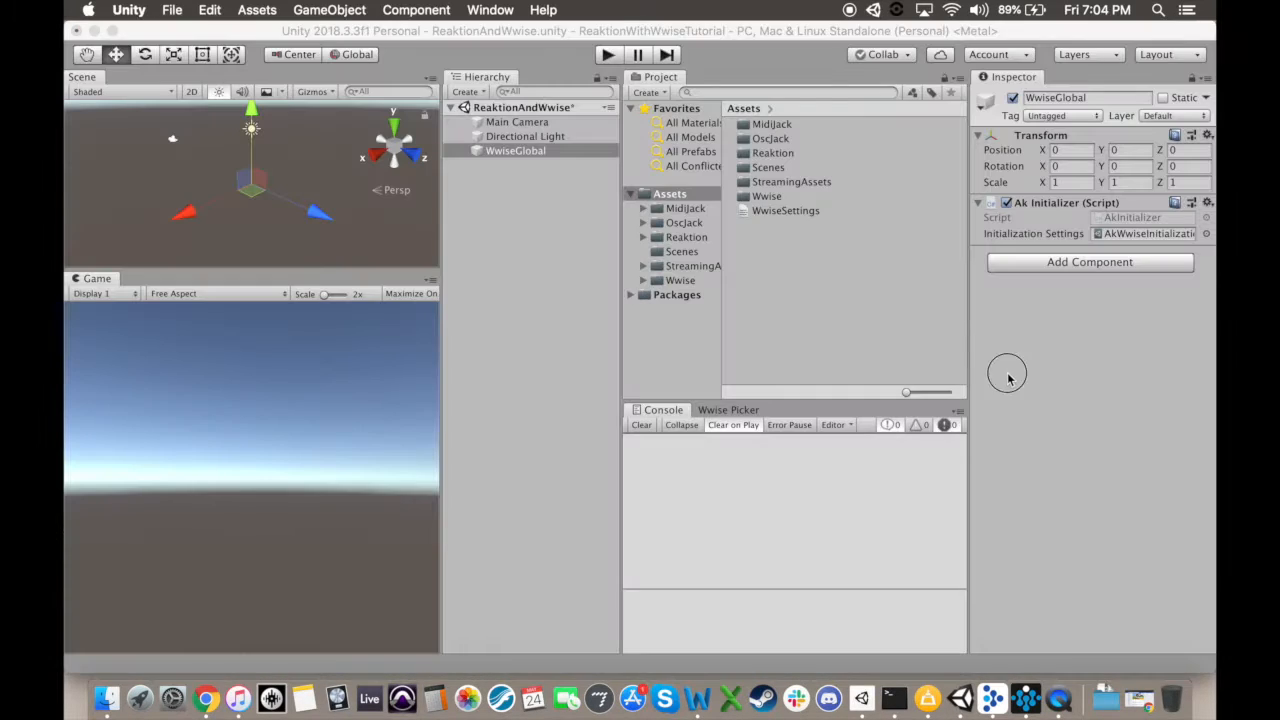
Step: Switch to Unity and add an AkBank component to the WwiseGlobal object, assigning PlayLoopBank to it
left_click(1052, 264)
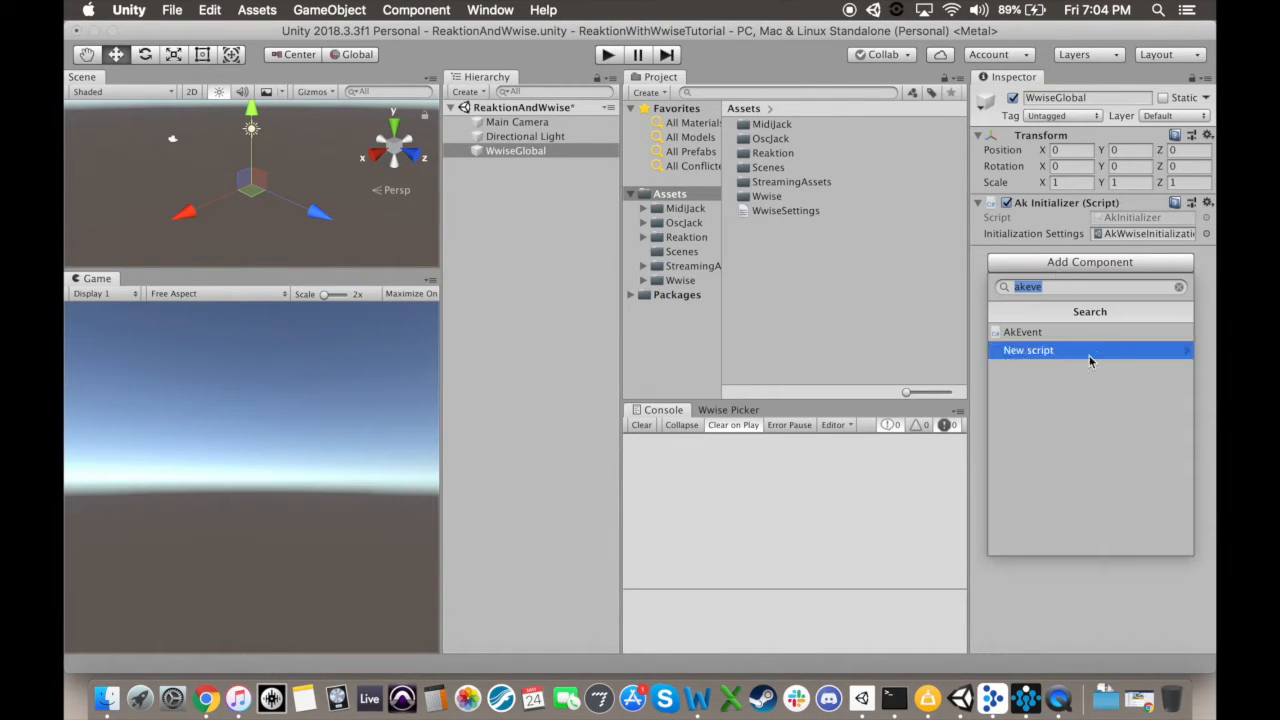
type("akbank")
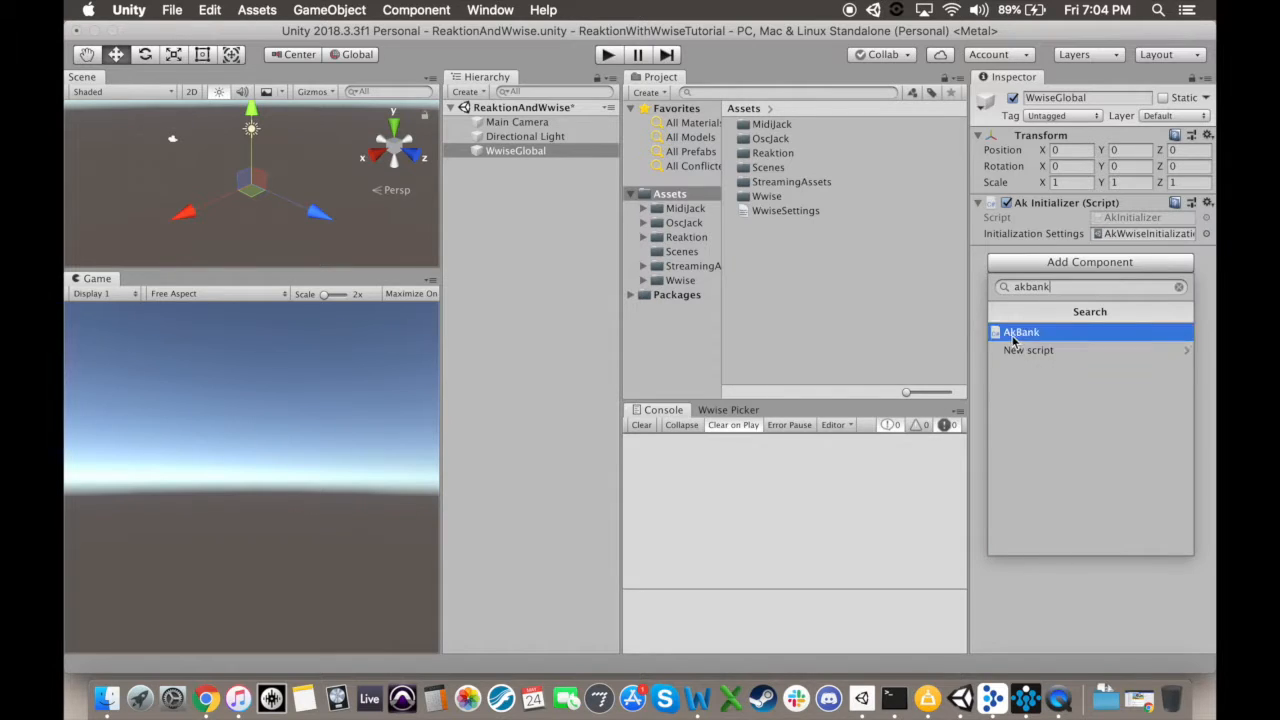
left_click(1010, 332)
left_click(1152, 367)
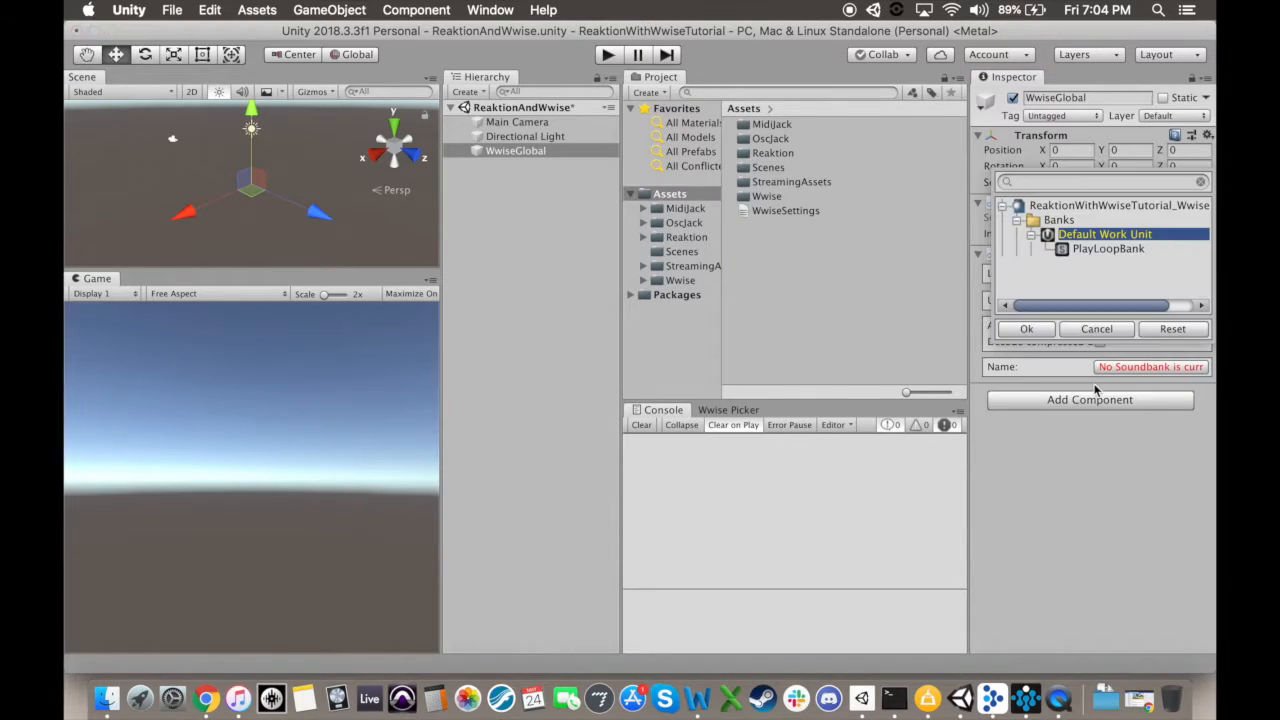
left_click(1076, 251)
double_click(1112, 252)
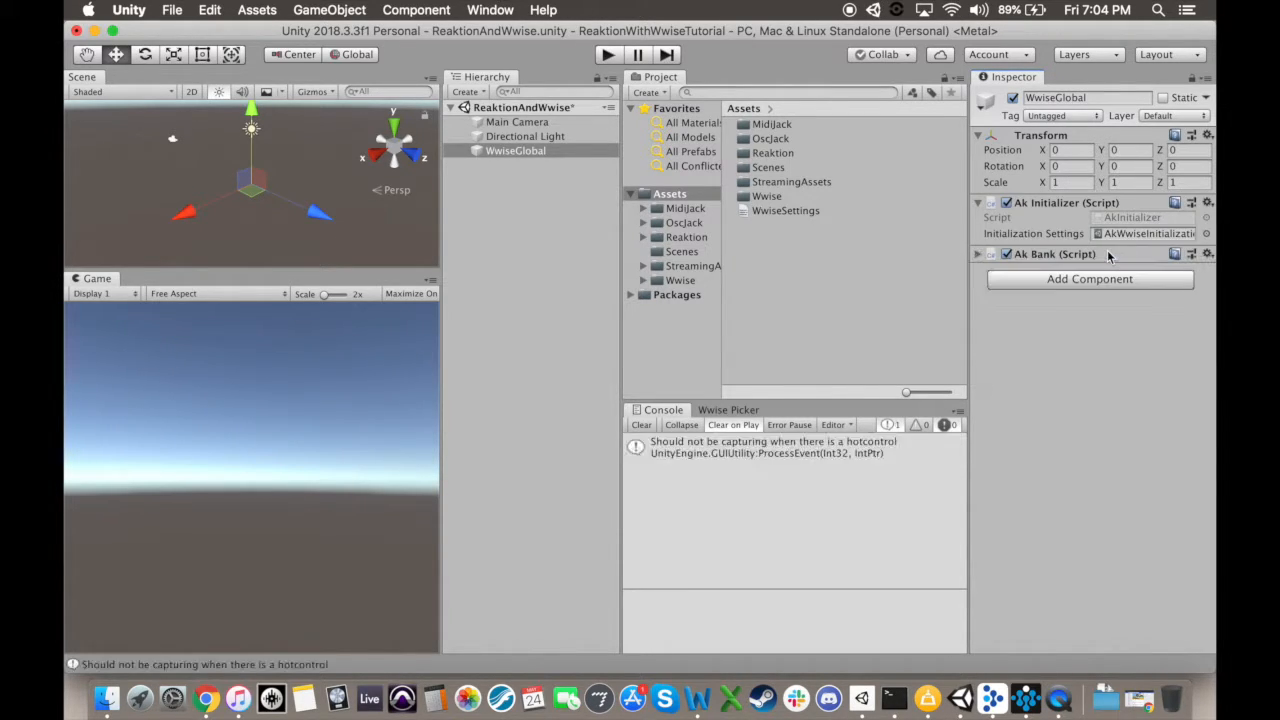
Step: Create an empty game object in the scene and rename it PlayThatLoop
left_click(469, 91)
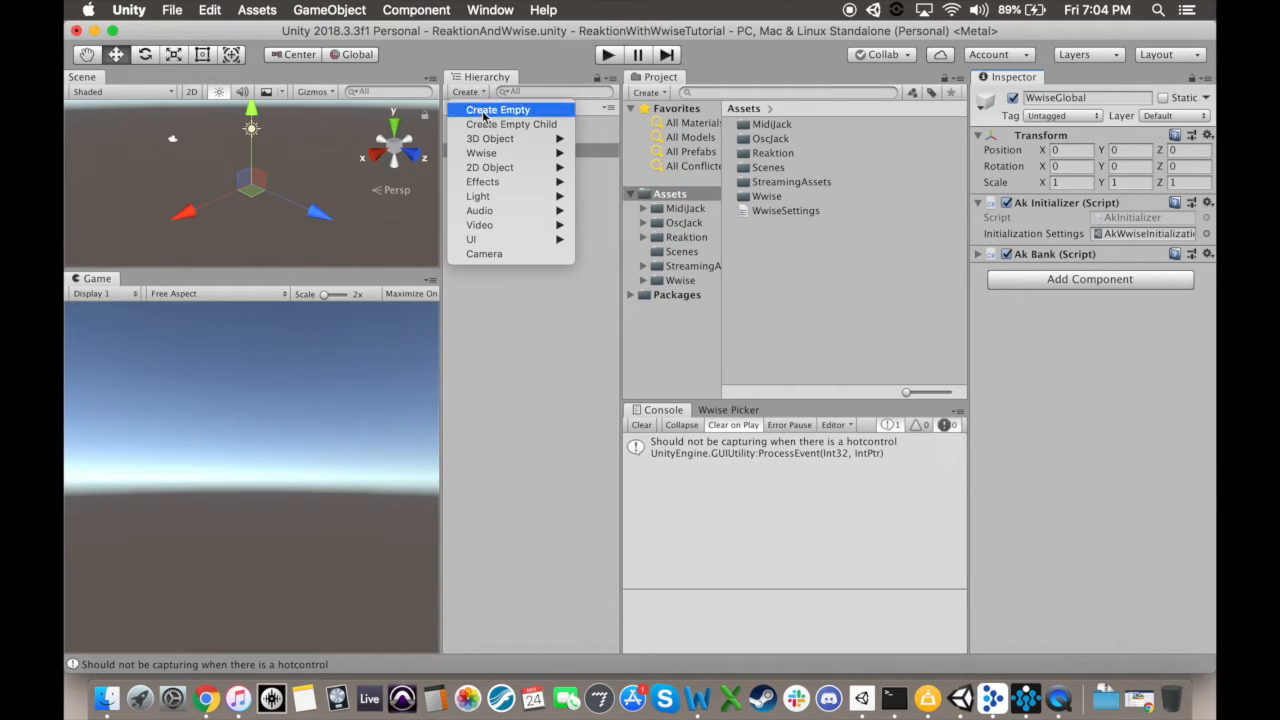
left_click(484, 118)
right_click(512, 165)
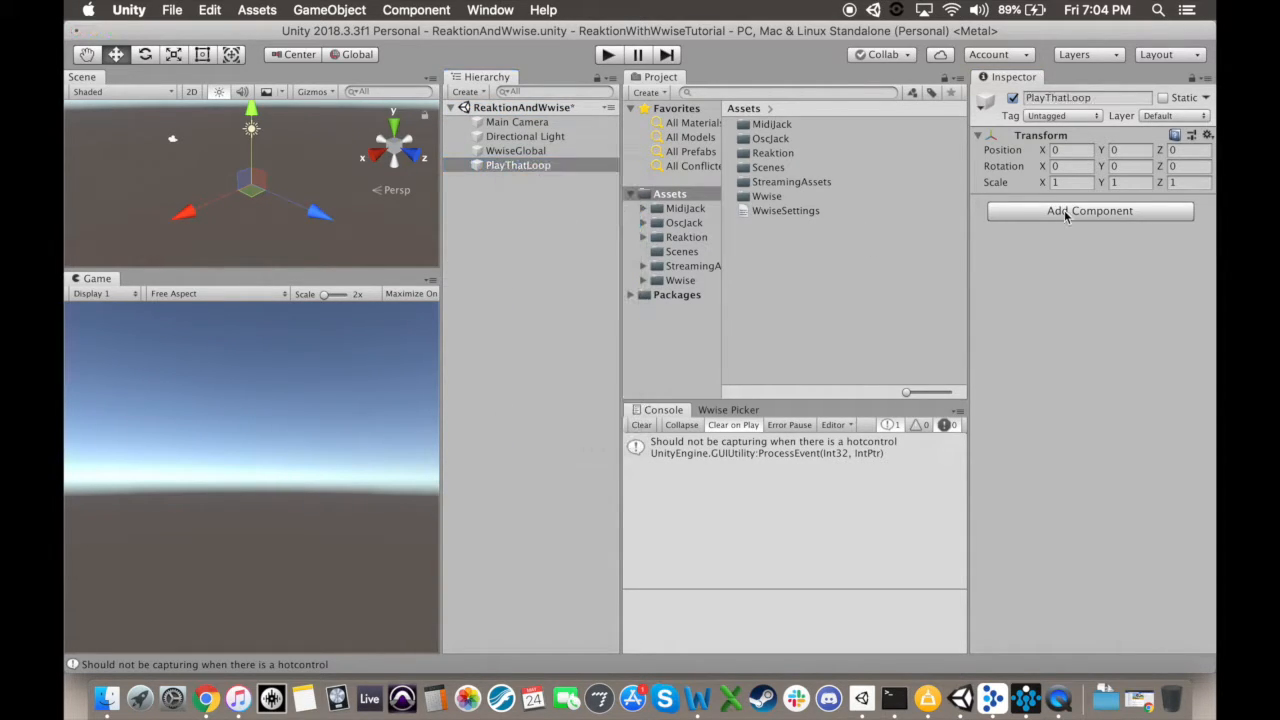
Step: Add an AkEvent component with the PlayLoop event to PlayThatLoop and run the scene
left_click(1065, 215)
key("BackSpace")
type("akeven")
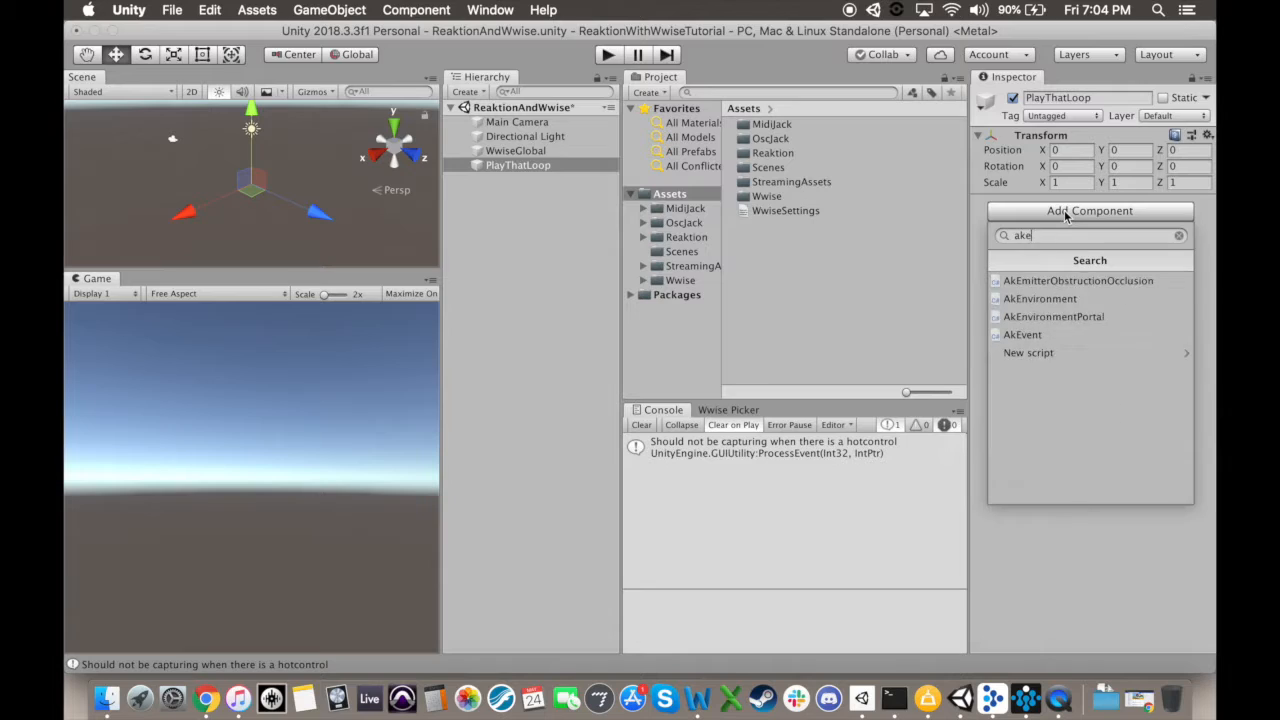
left_click(1028, 281)
left_click(1127, 535)
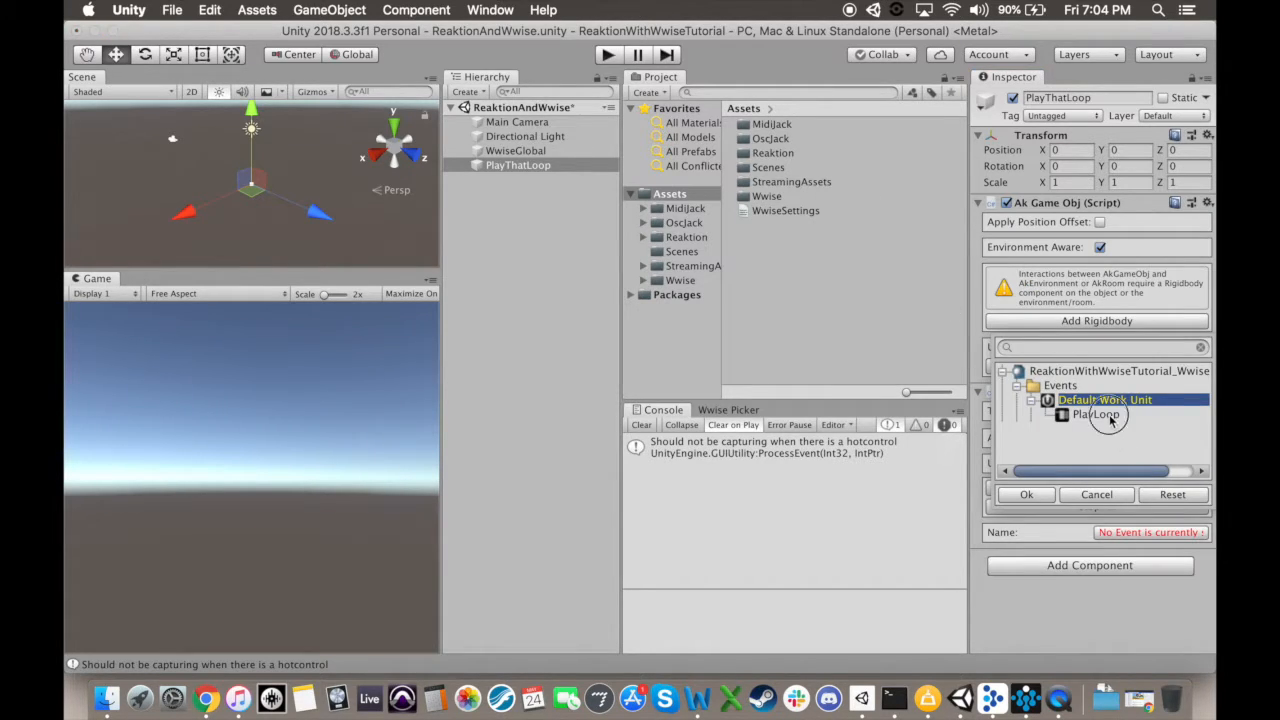
double_click(1110, 420)
left_click(607, 55)
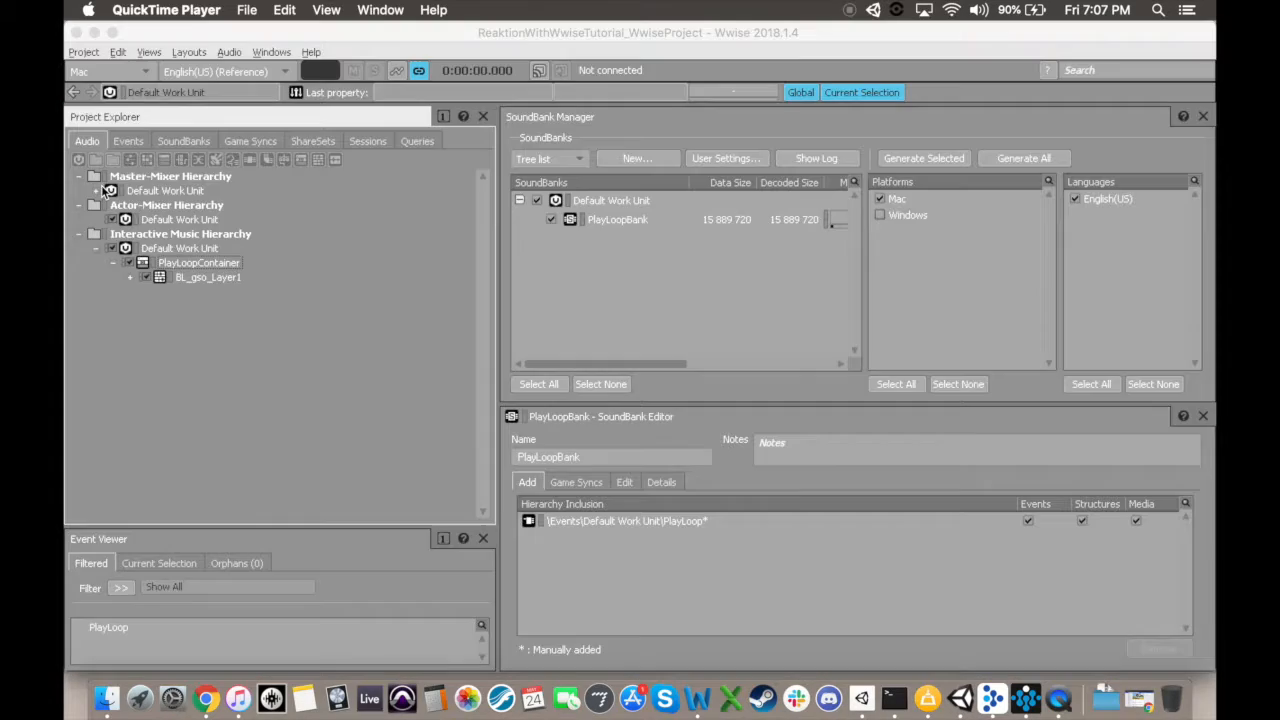
Step: In Wwise, create an audio bus named RTPCMeterBus in the Master-Mixer Hierarchy's Default Work Unit
left_click(96, 193)
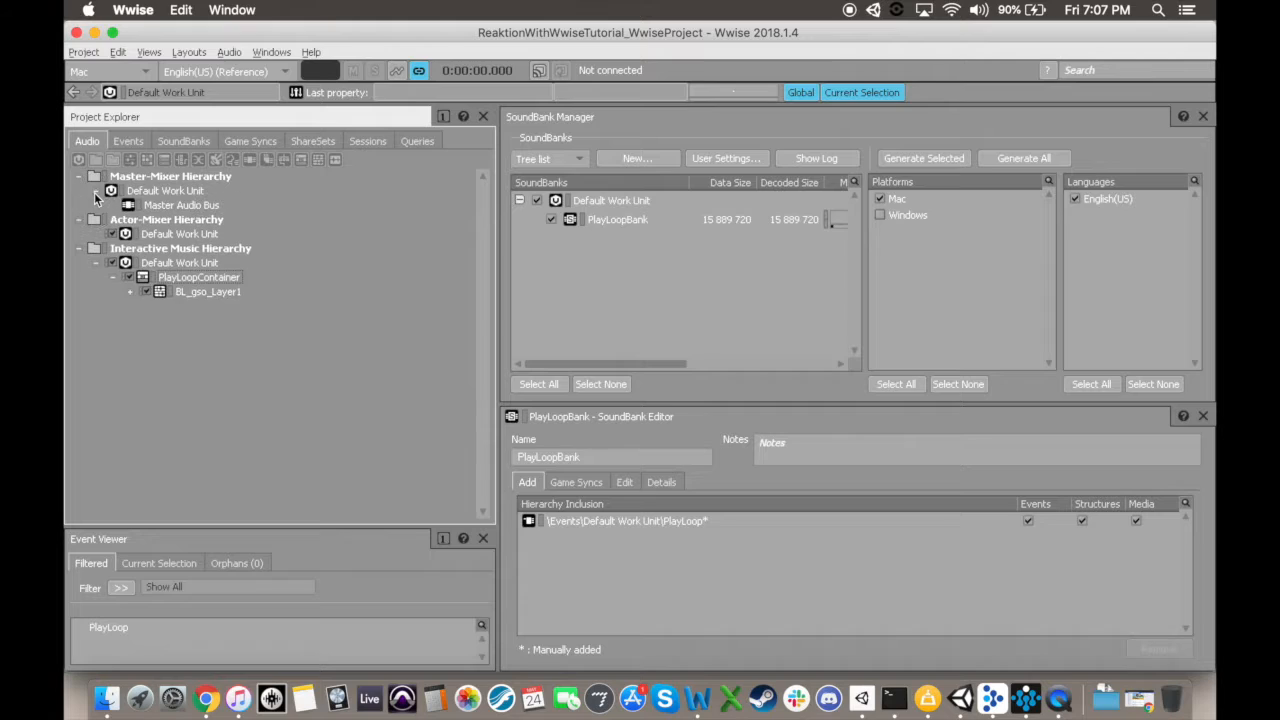
left_click(185, 206)
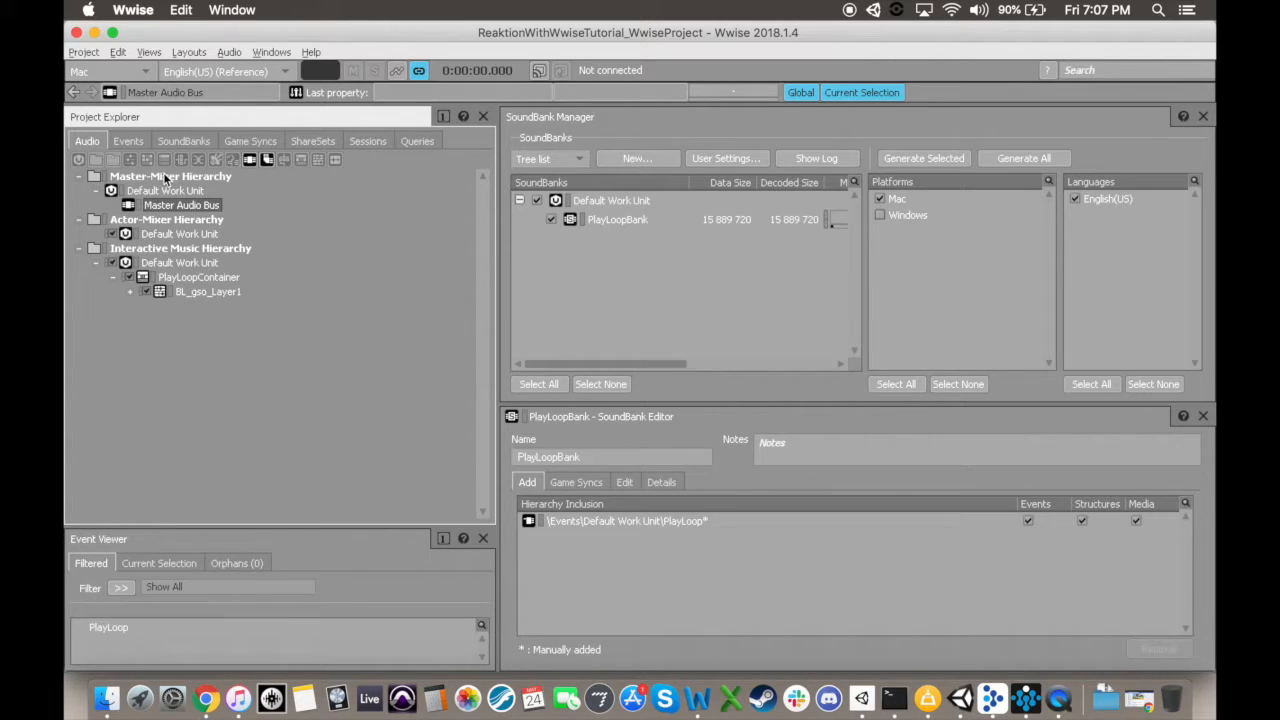
left_click(96, 191)
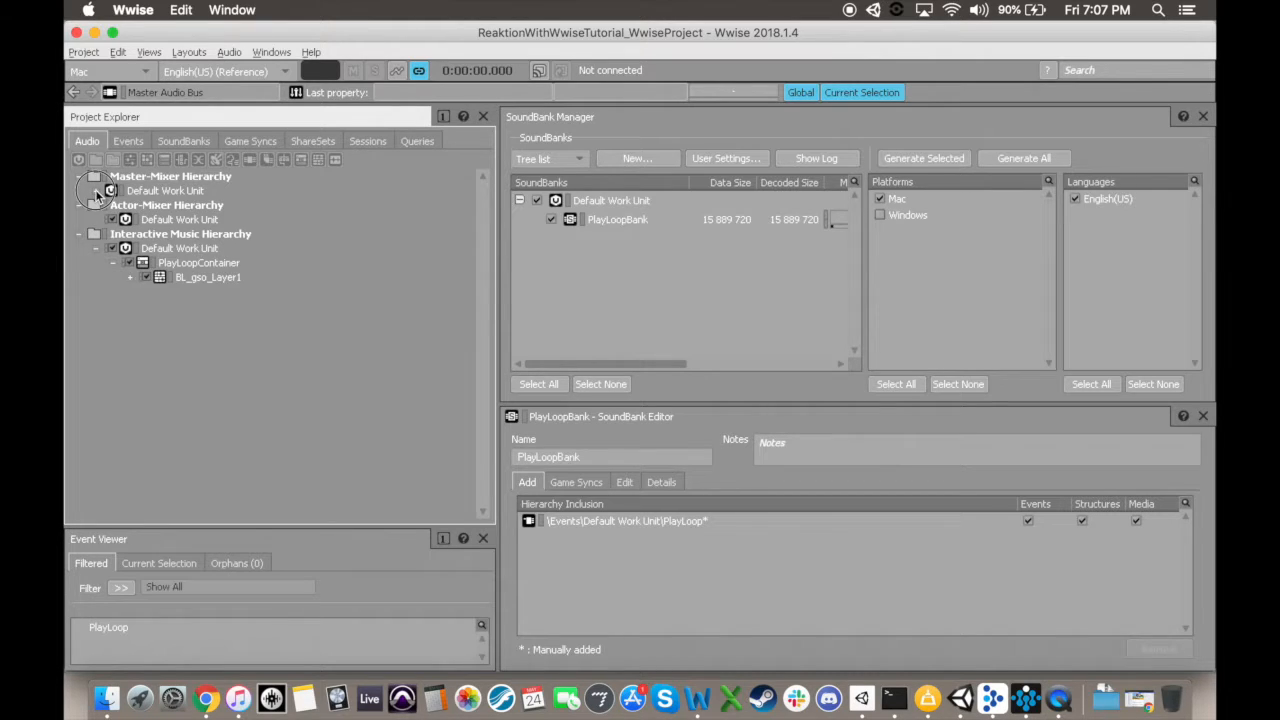
left_click(96, 191)
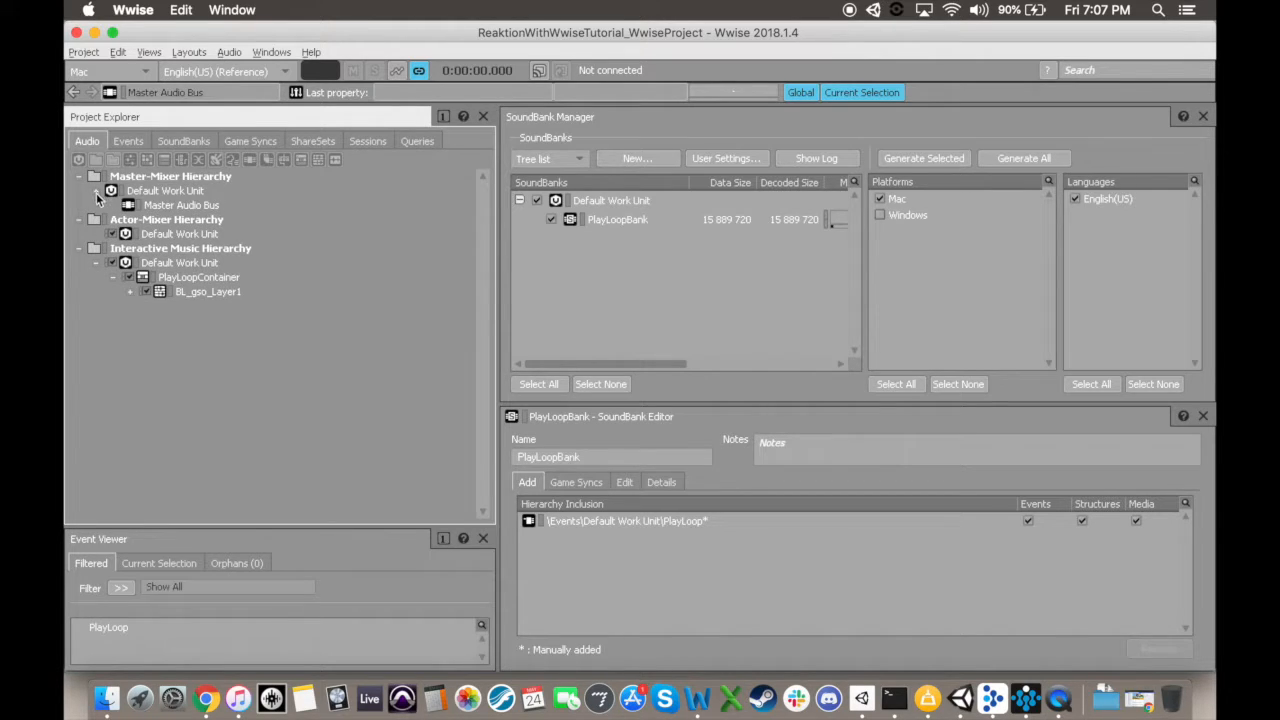
left_click(151, 206)
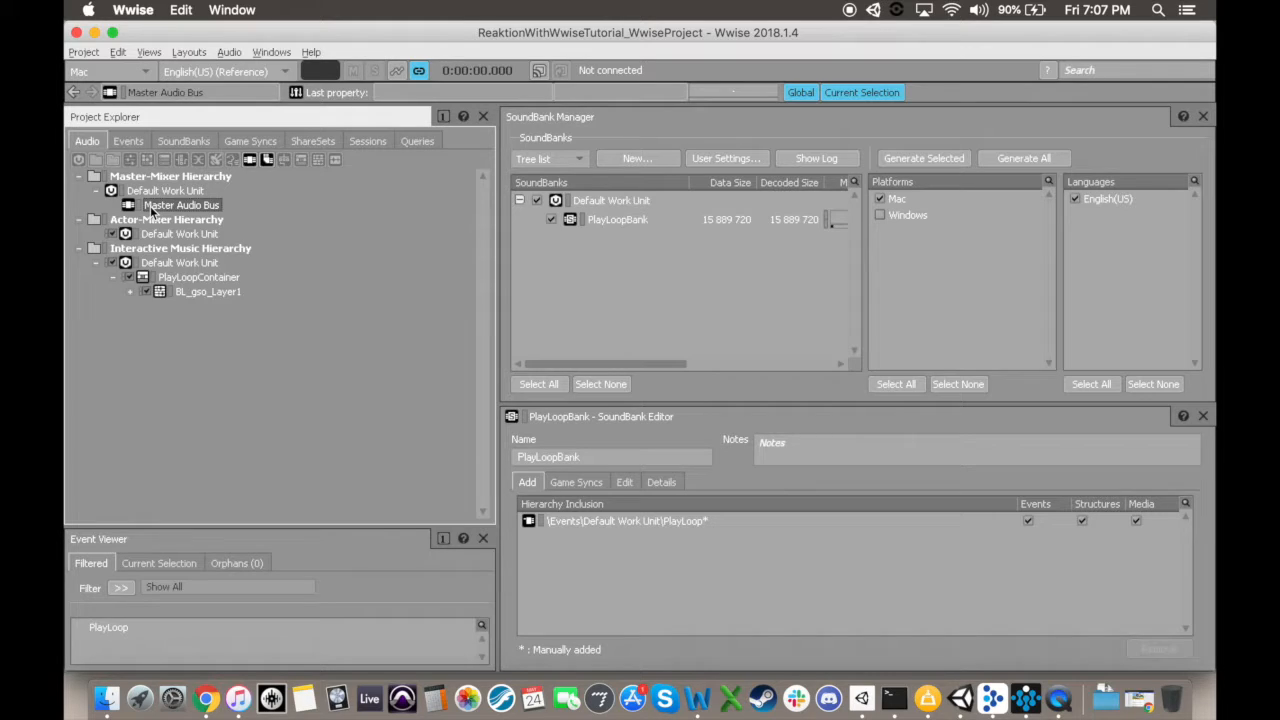
left_click(171, 193)
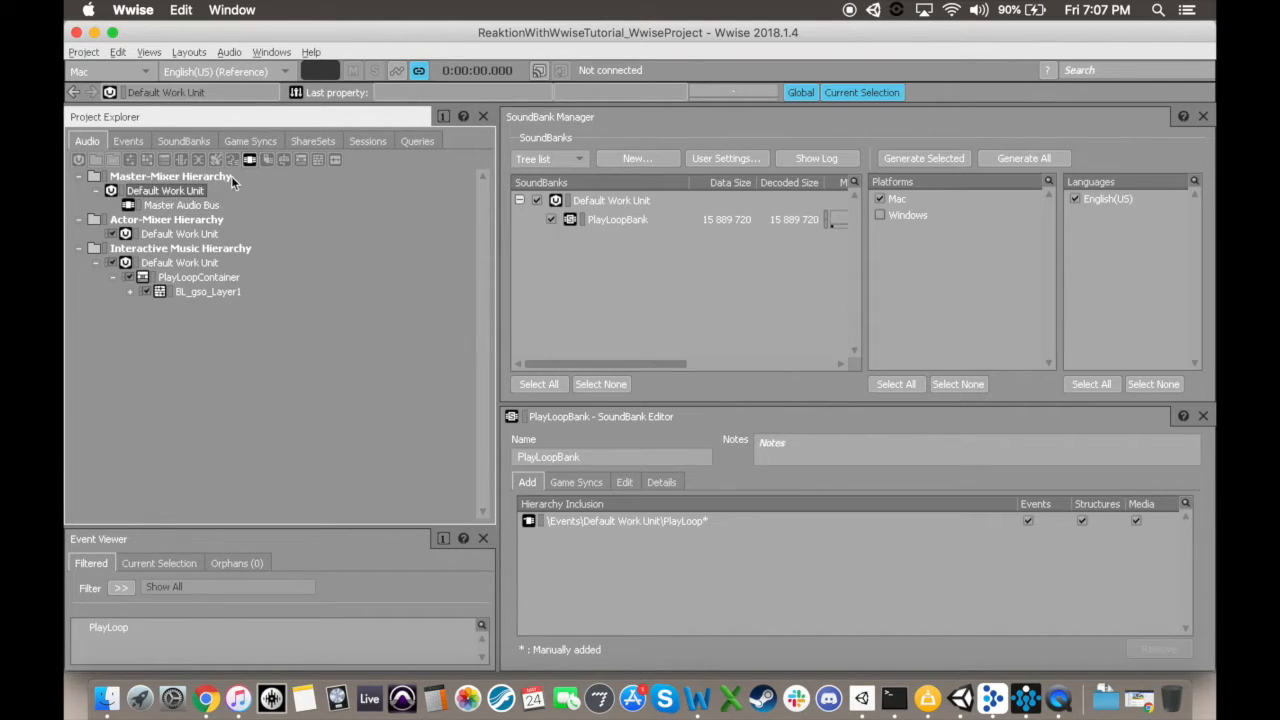
left_click(250, 160)
type("RTPCM")
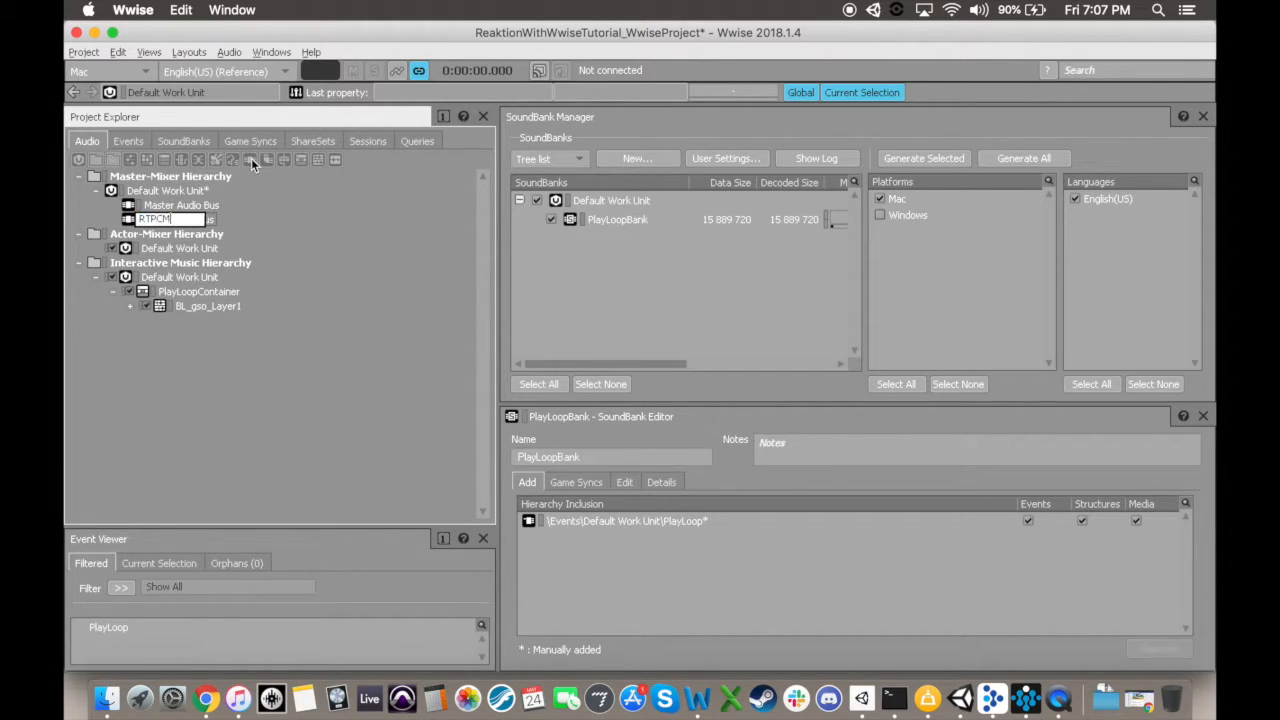
type("eterBus")
key("Return")
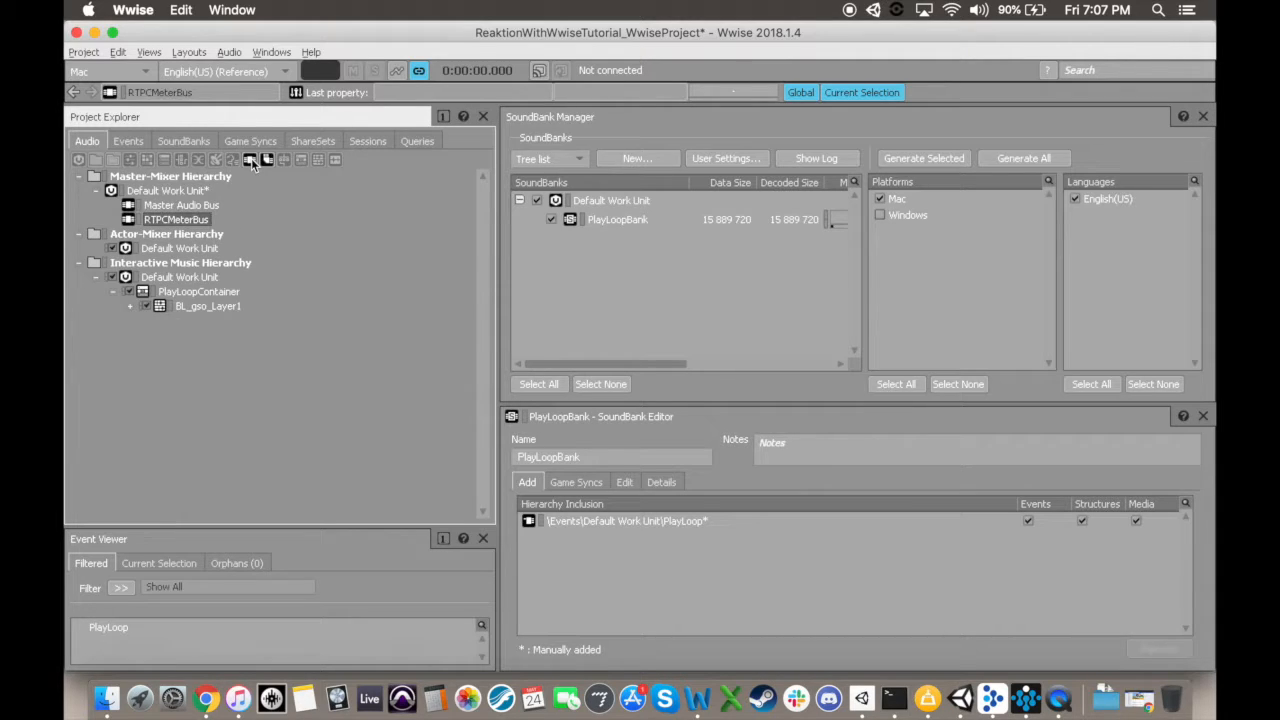
Step: Open PlayLoopContainer's properties, enlarge the property editor and browse the choices for its output bus
double_click(199, 291)
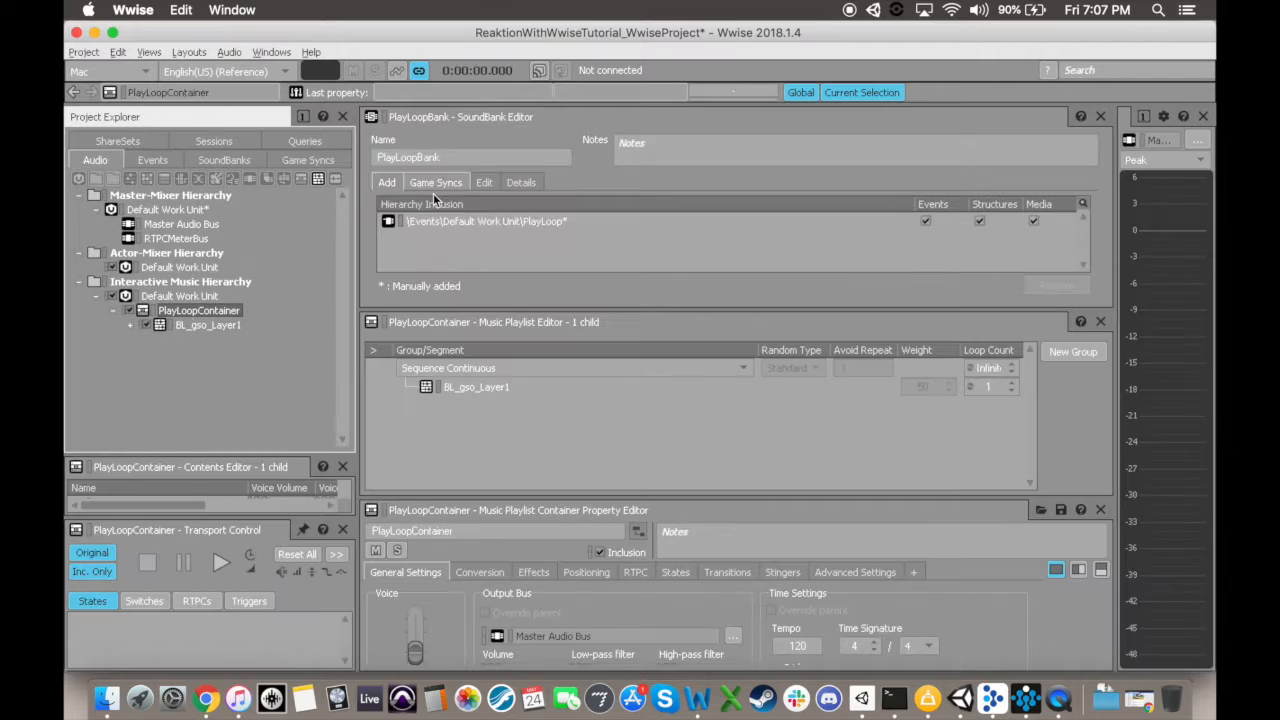
left_click_drag(400, 502, 400, 368)
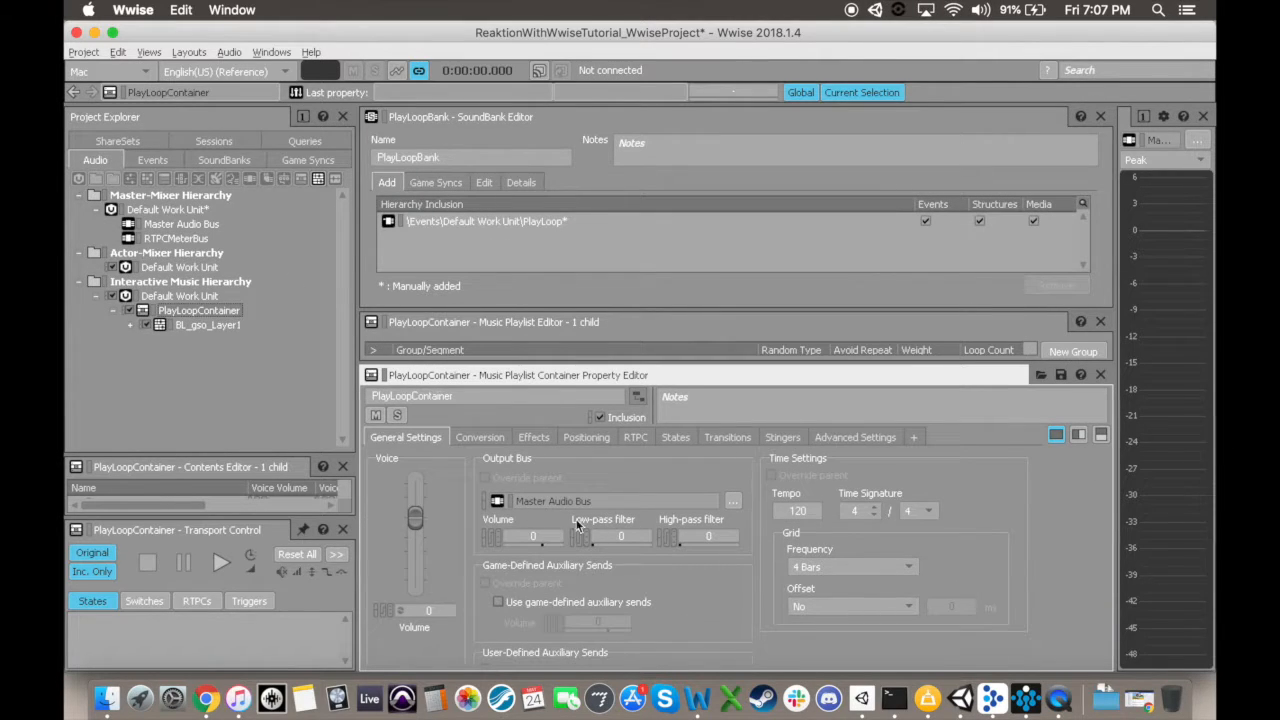
left_click(733, 500)
left_click(806, 574)
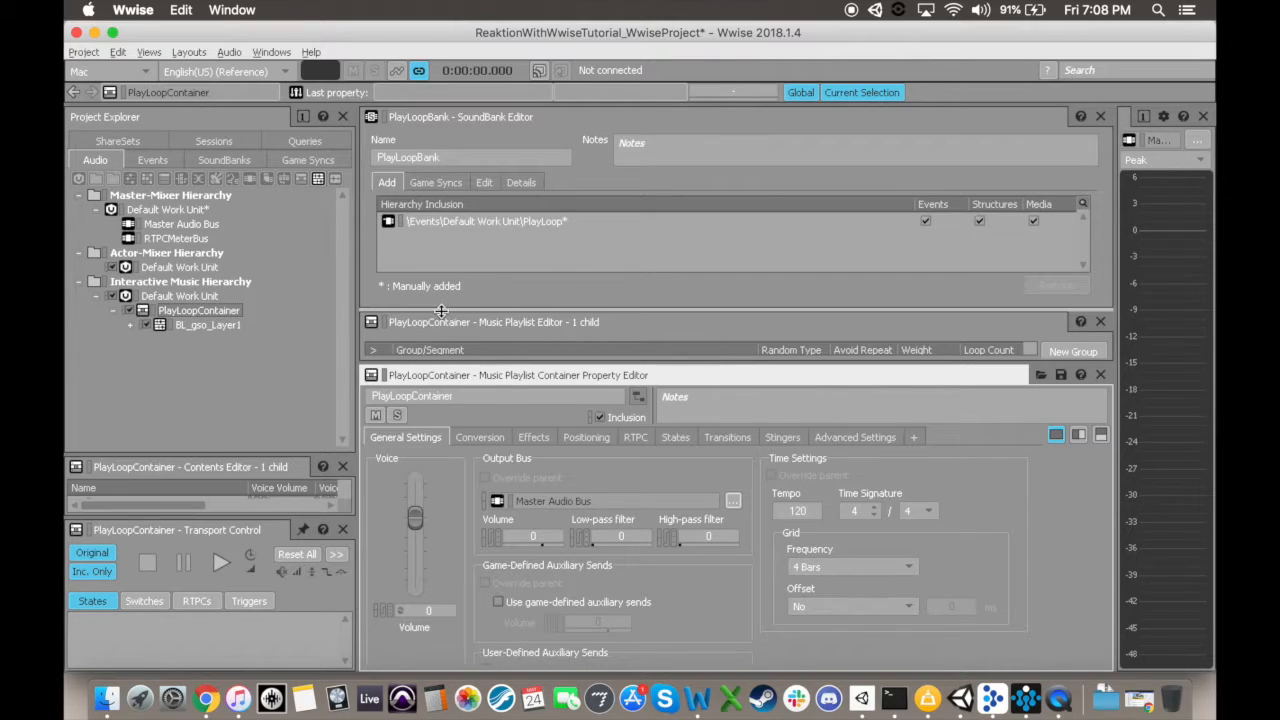
Step: Enlarge the property editor and browse the auxiliary bus choices for PlayLoopContainer's first user-defined auxiliary send
left_click_drag(441, 311, 442, 178)
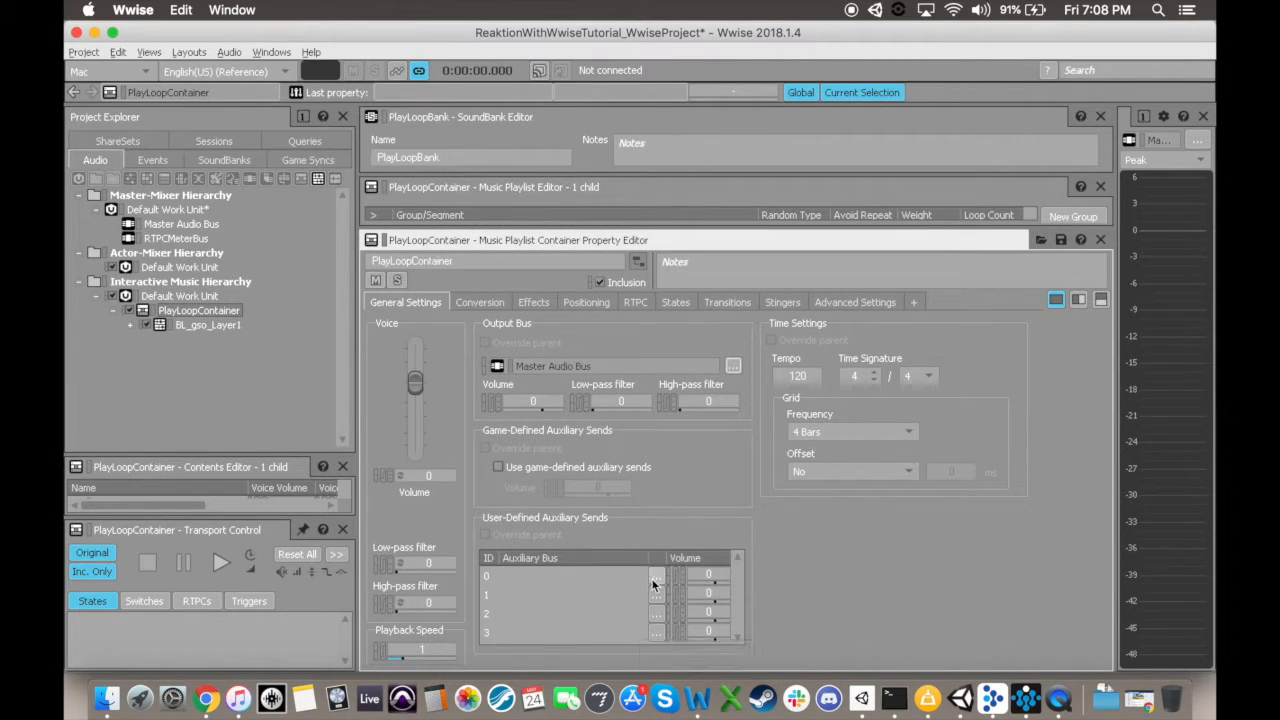
left_click(655, 576)
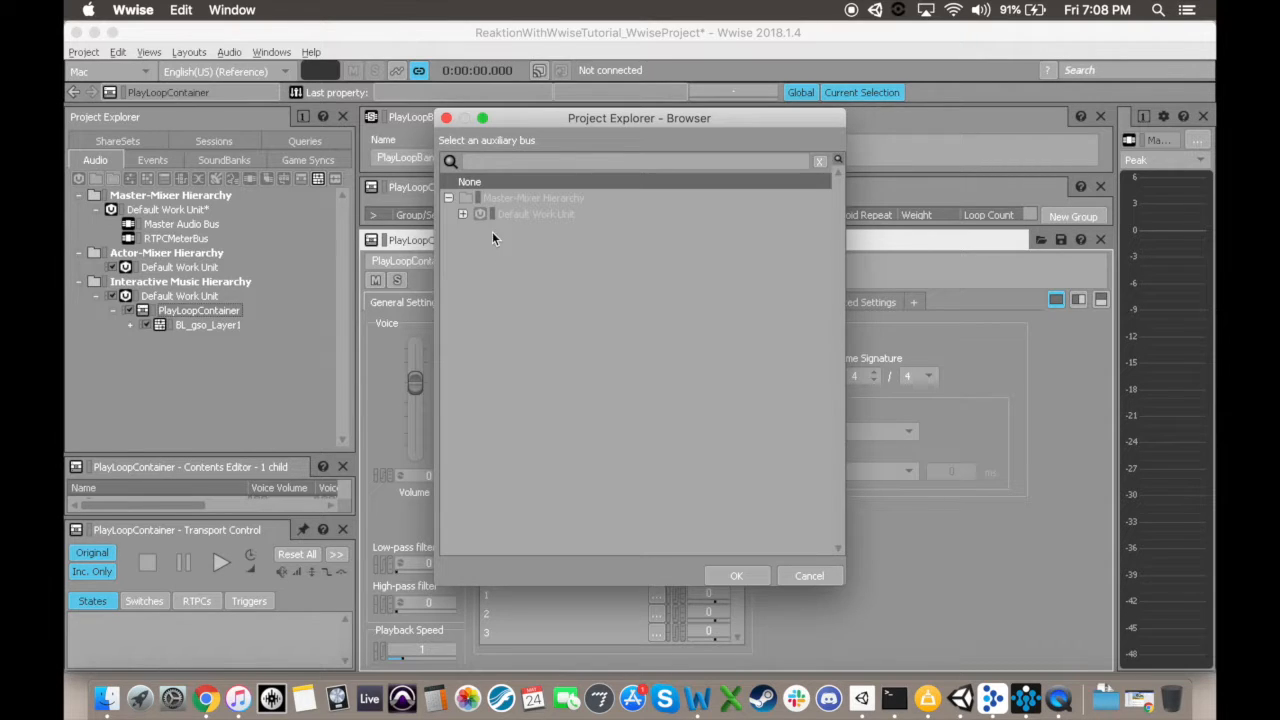
left_click(809, 577)
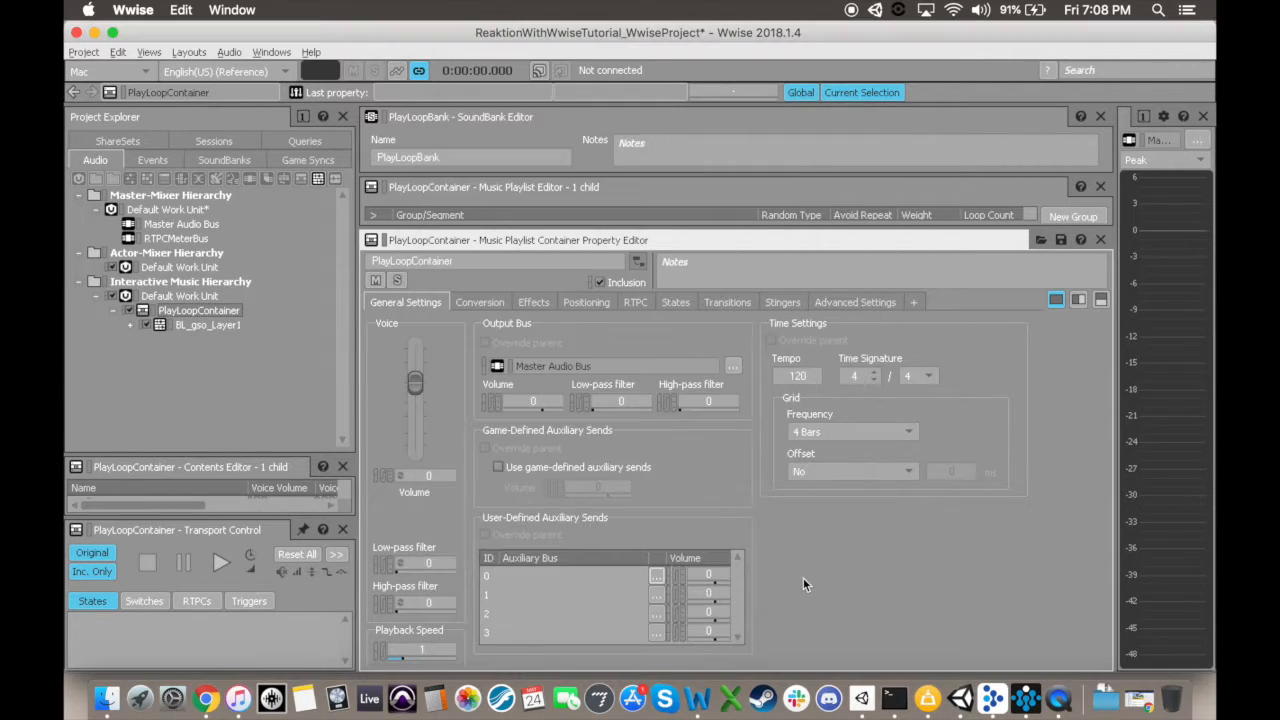
Step: Create a child auxiliary bus named MeterOneBus under RTPCMeterBus in the Master-Mixer Hierarchy
left_click(165, 240)
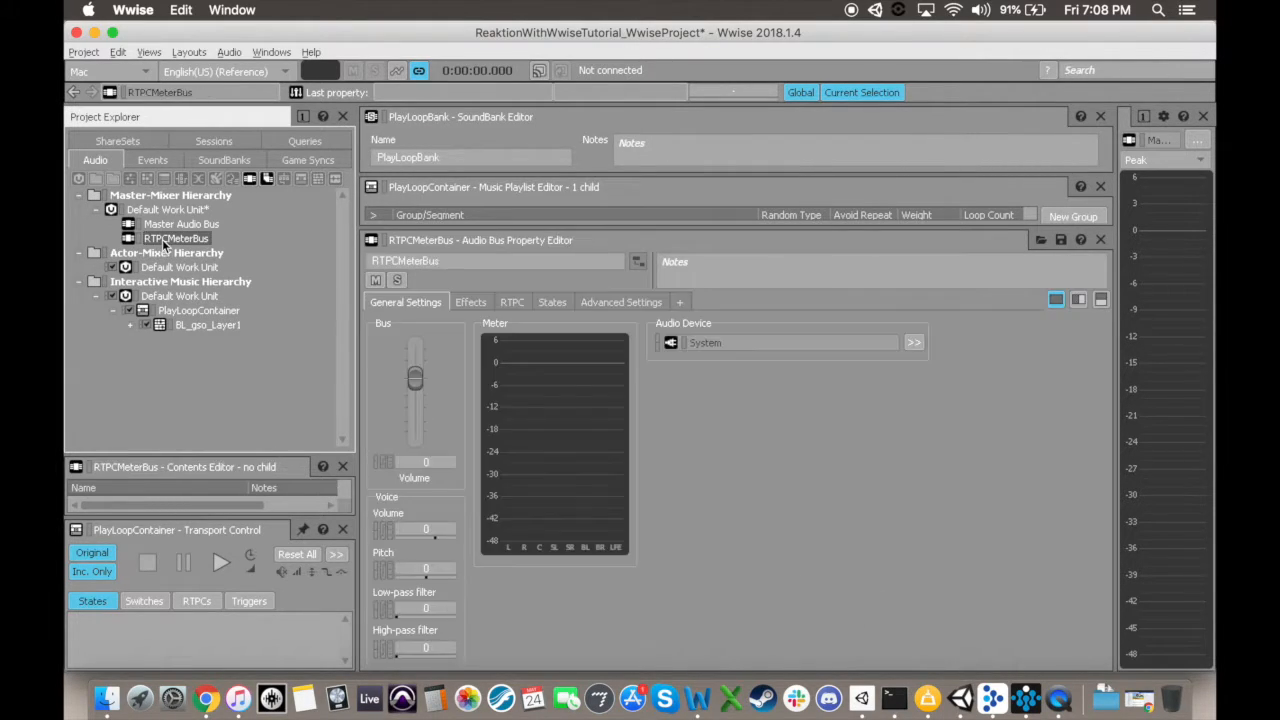
left_click(270, 178)
type("Mete")
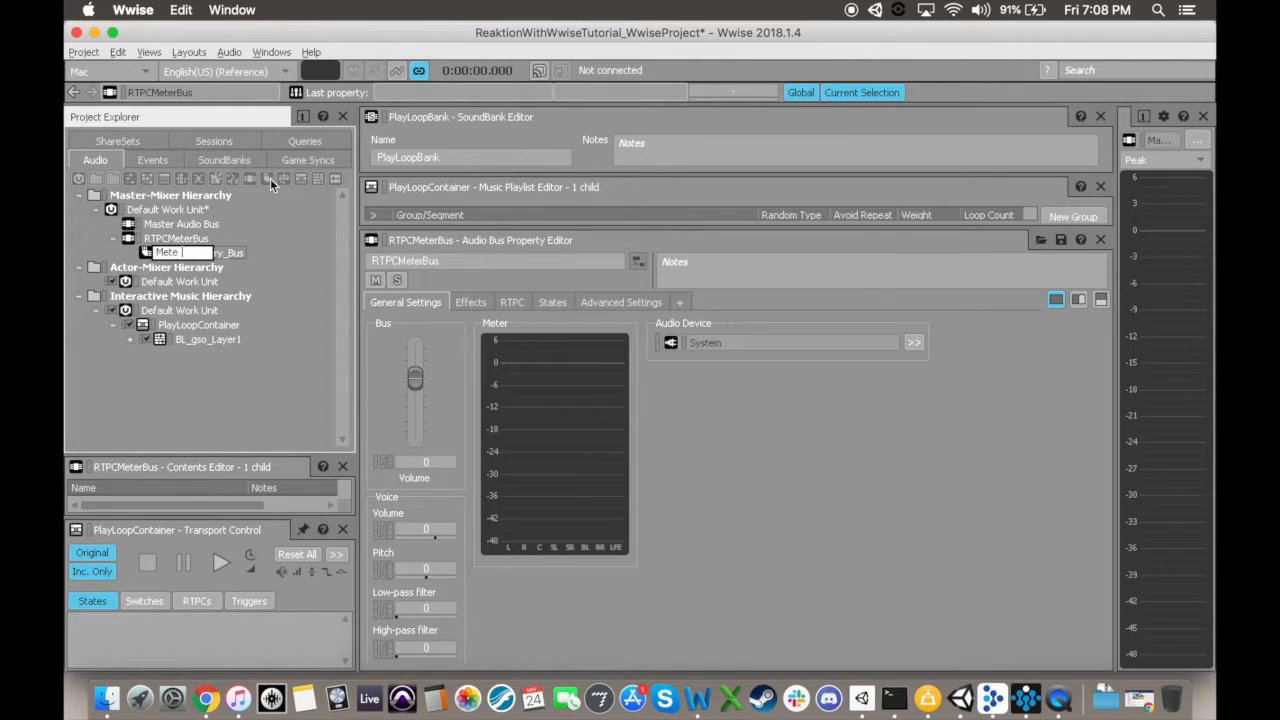
type("rOneBus")
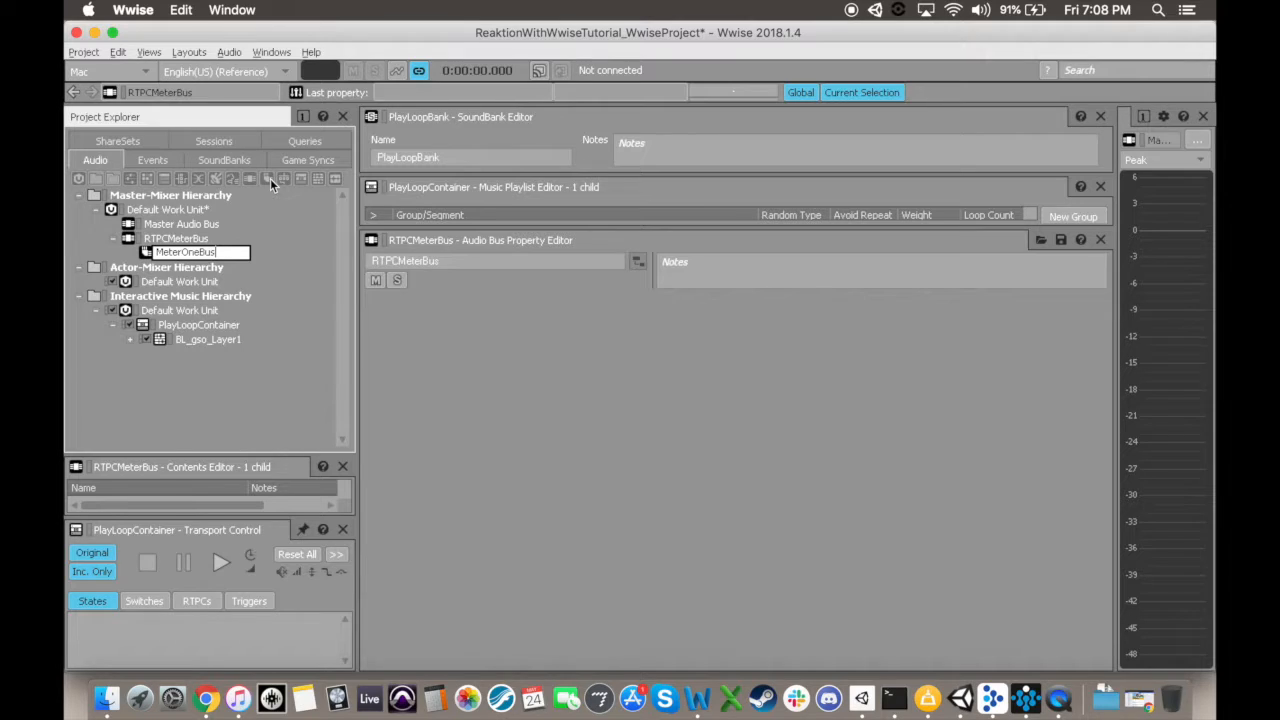
key("Return")
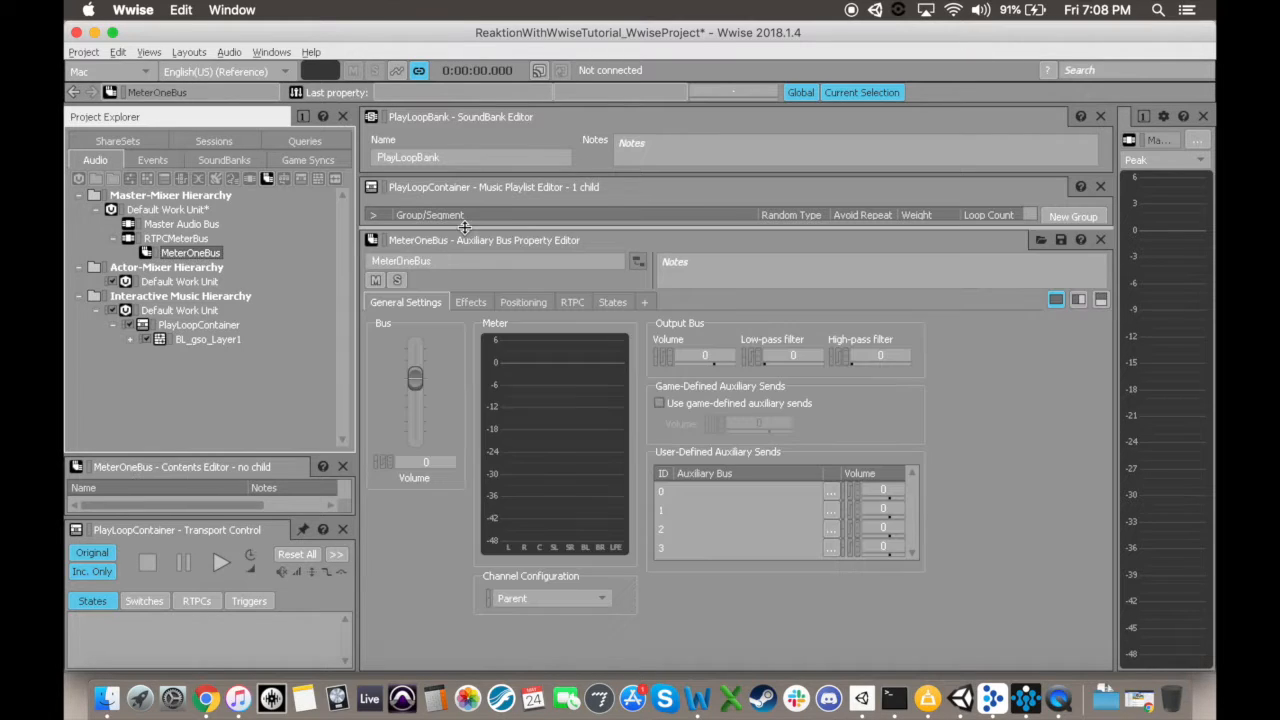
Step: Add a new Wwise Meter effect named MeterOne to MeterOneBus in effect slot 2
left_click(470, 302)
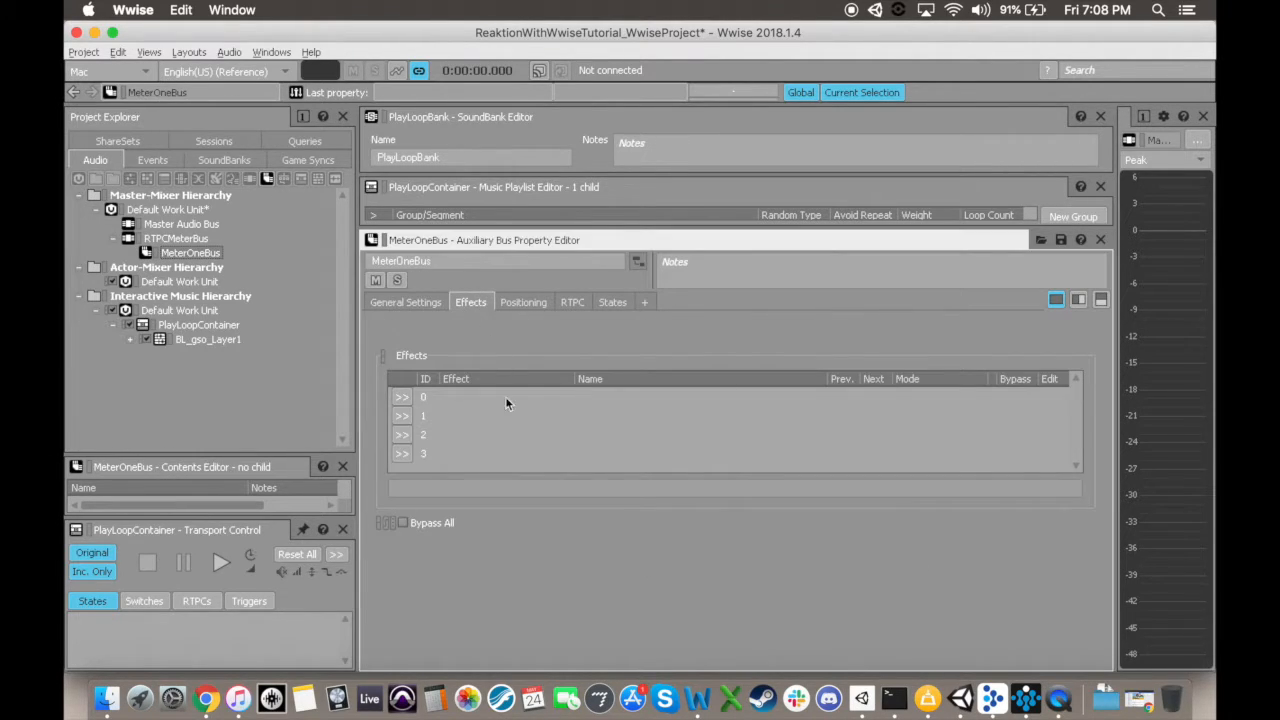
left_click(405, 435)
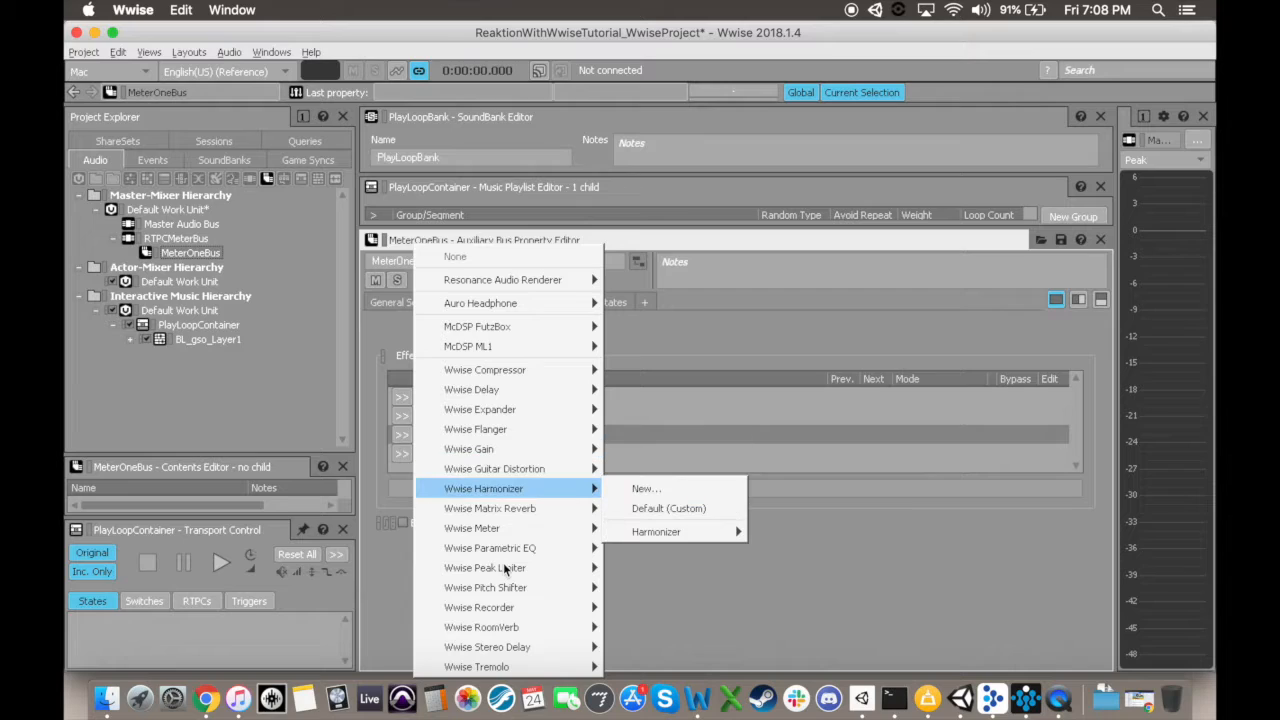
mouse_move(492, 531)
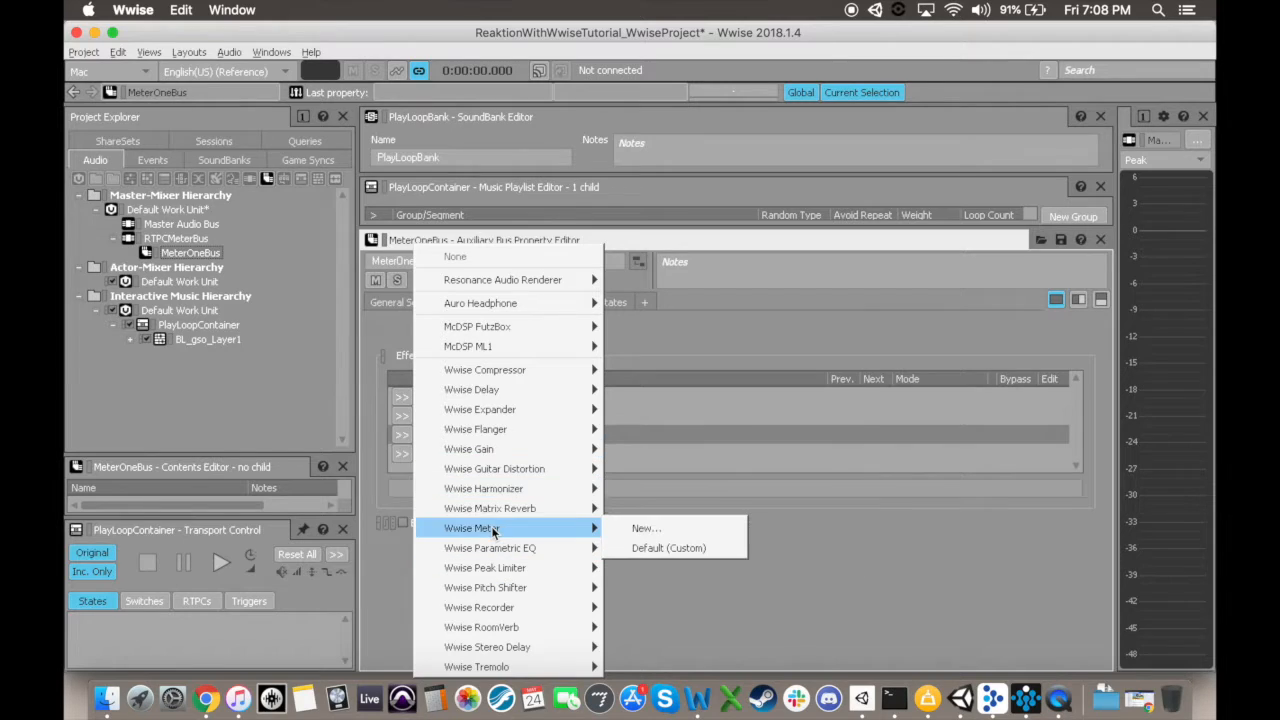
left_click(640, 529)
type("MeterOne")
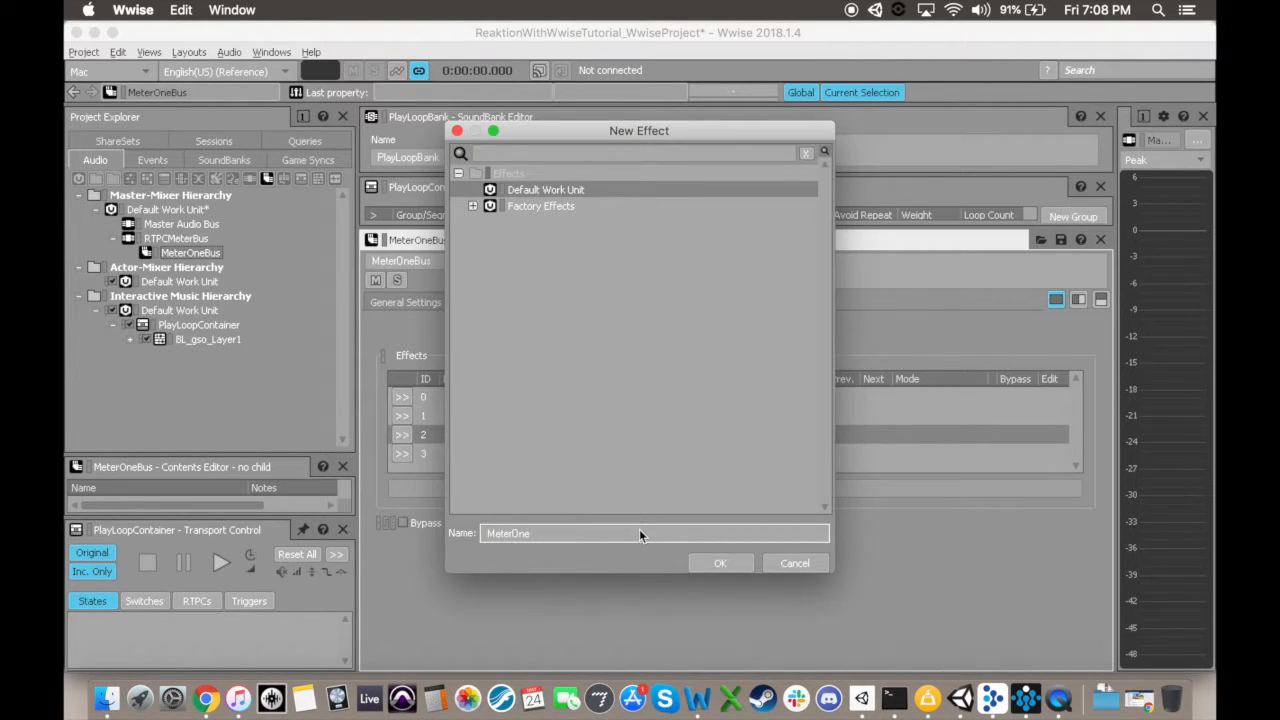
key("Return")
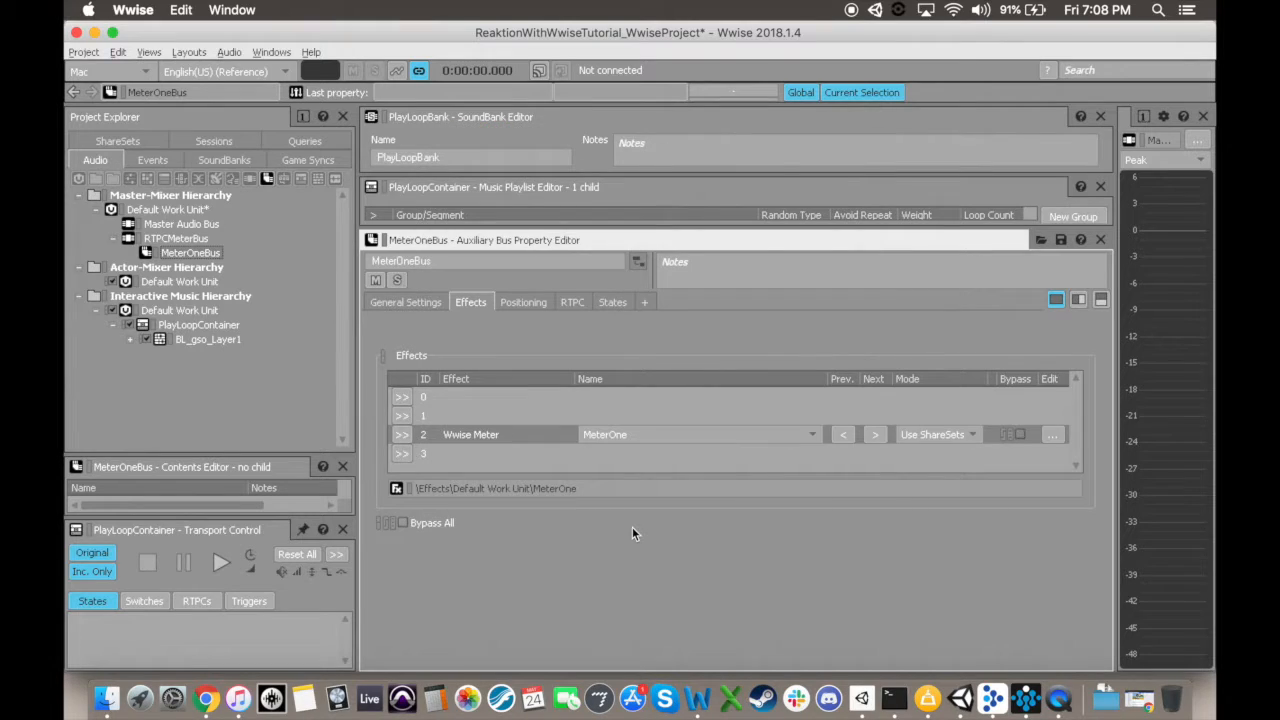
Step: Open the MeterOne effect's settings and create a new output game parameter named MeterOneRTPC for it
left_click(516, 433)
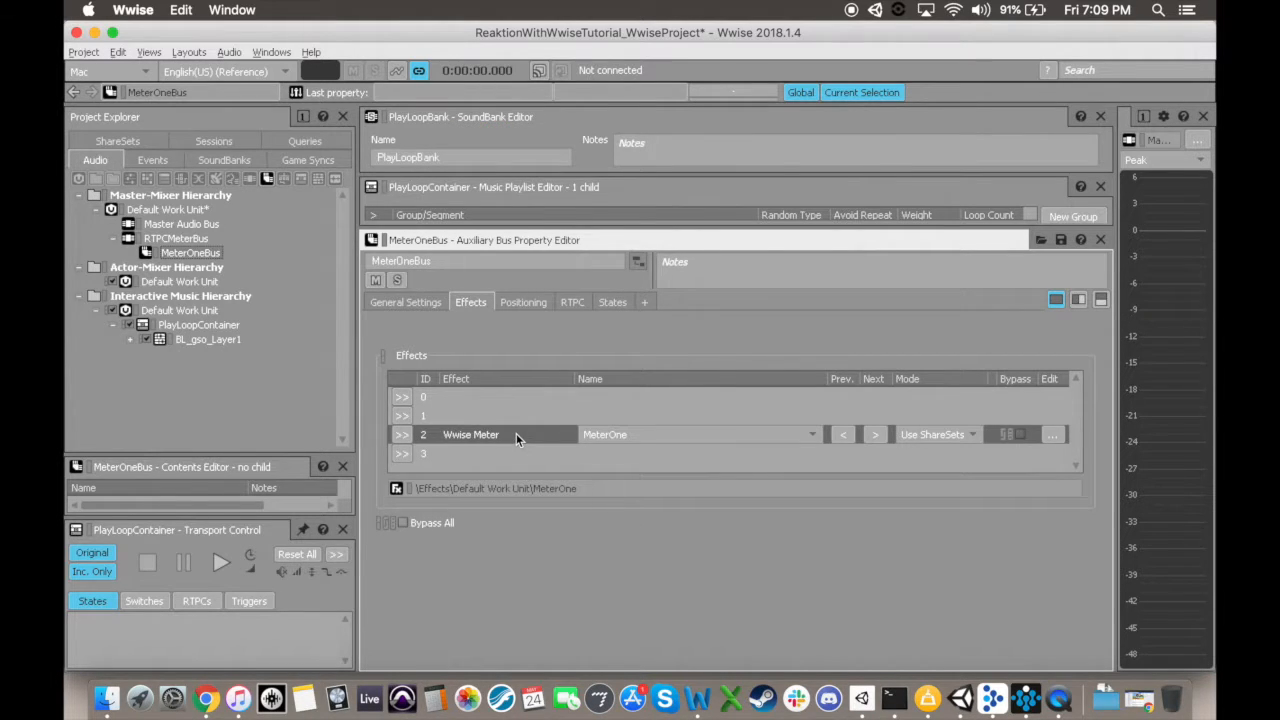
double_click(516, 433)
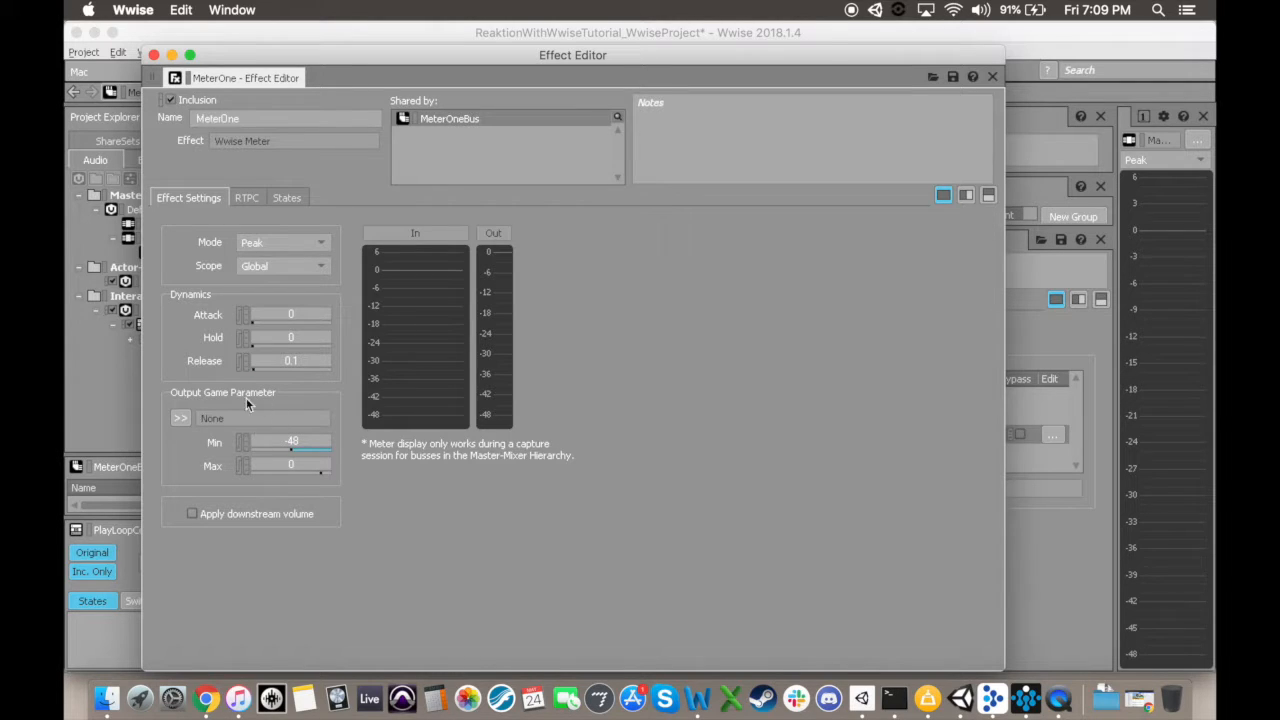
left_click(179, 421)
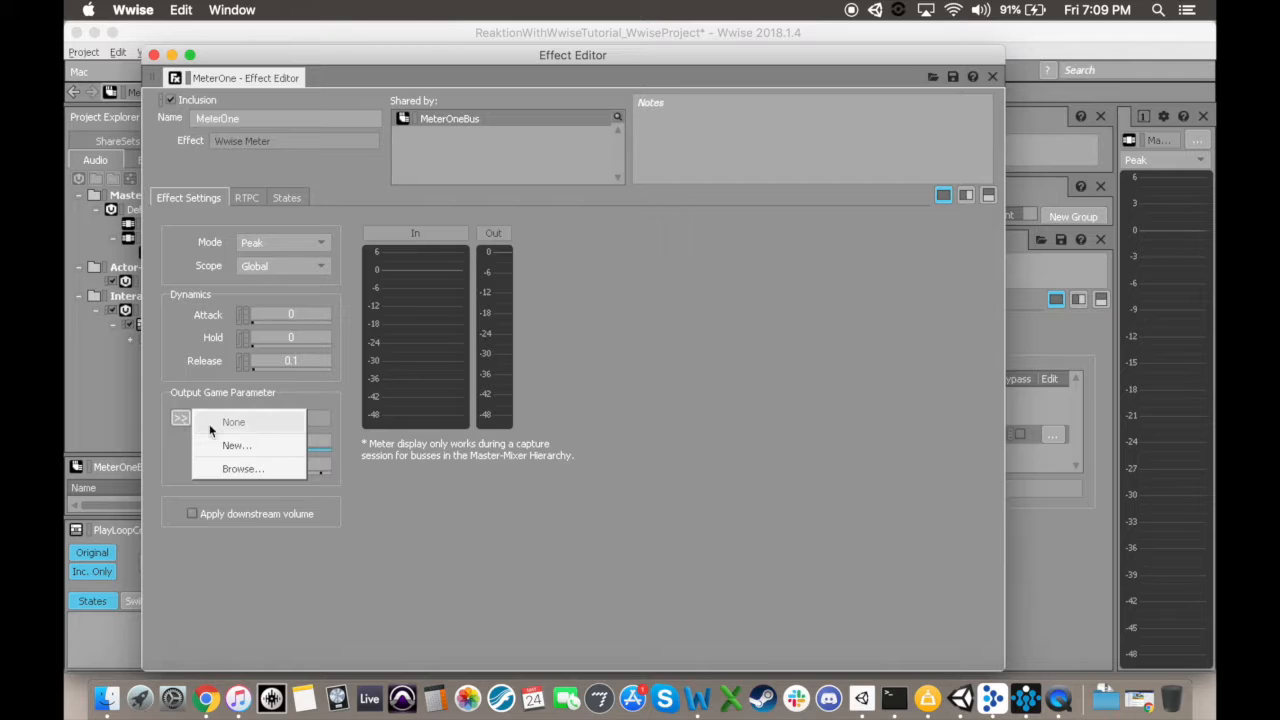
left_click(247, 446)
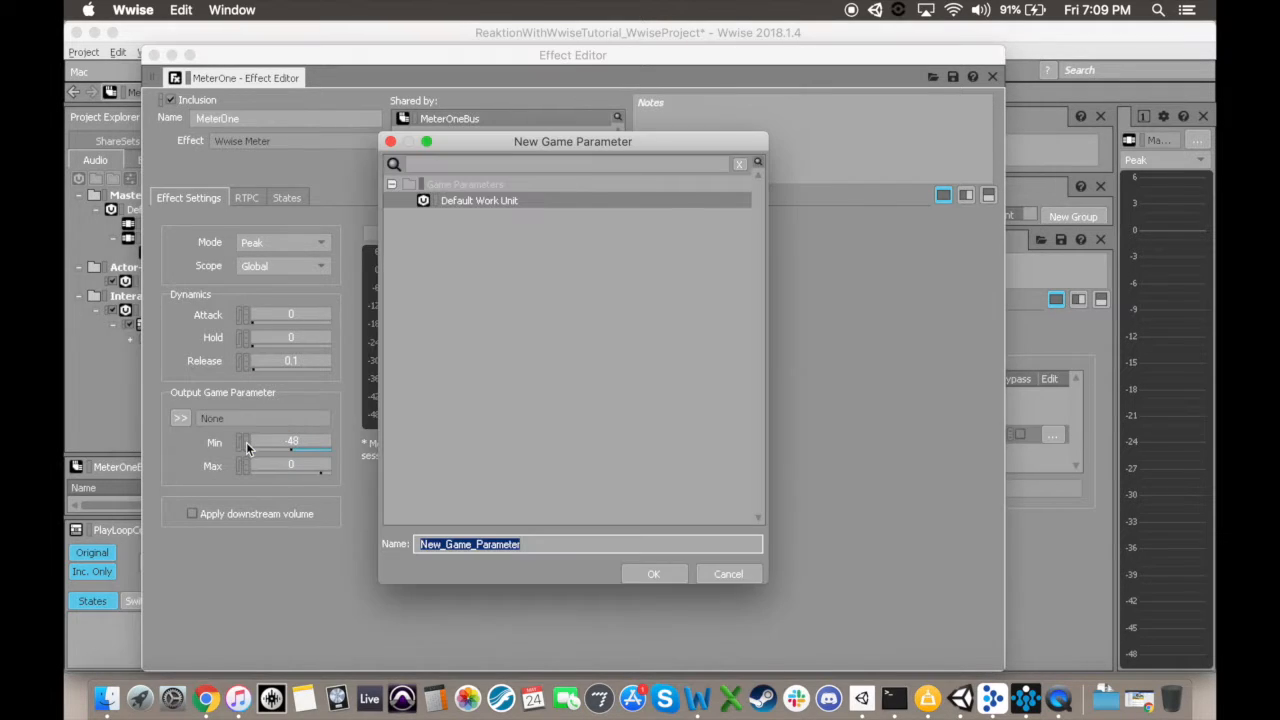
type("MeterOneRTPC")
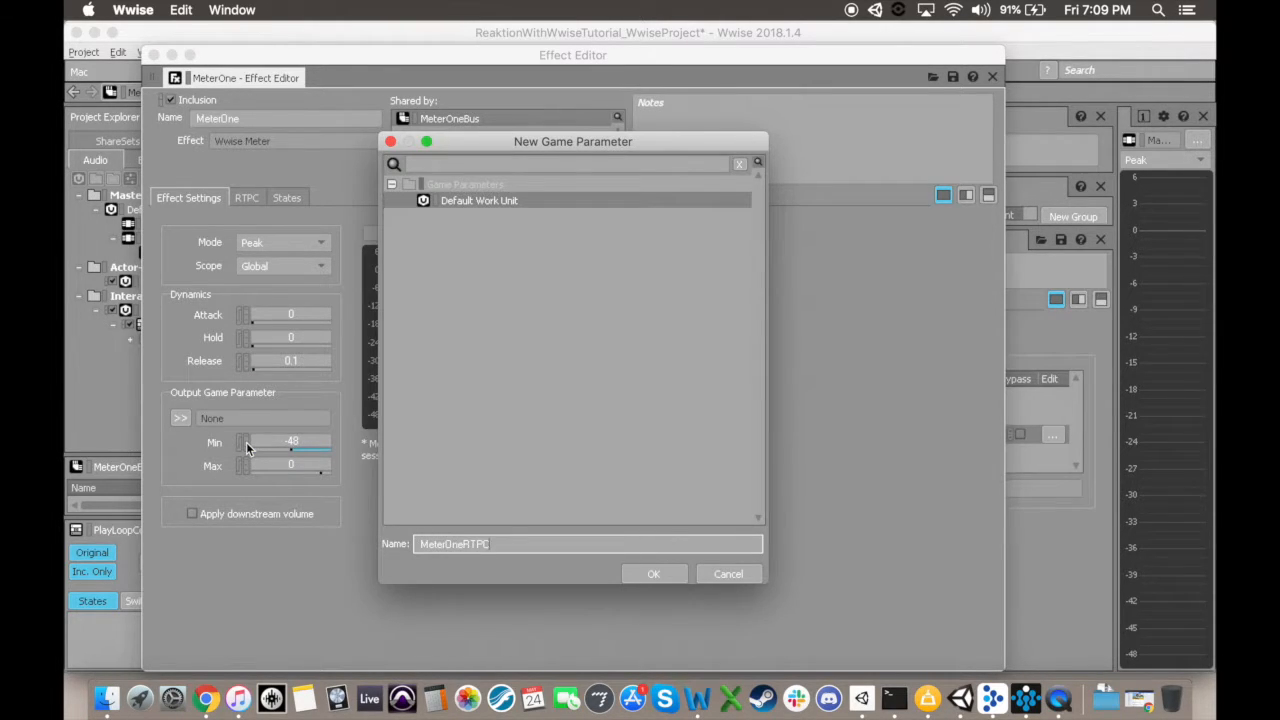
key("Return")
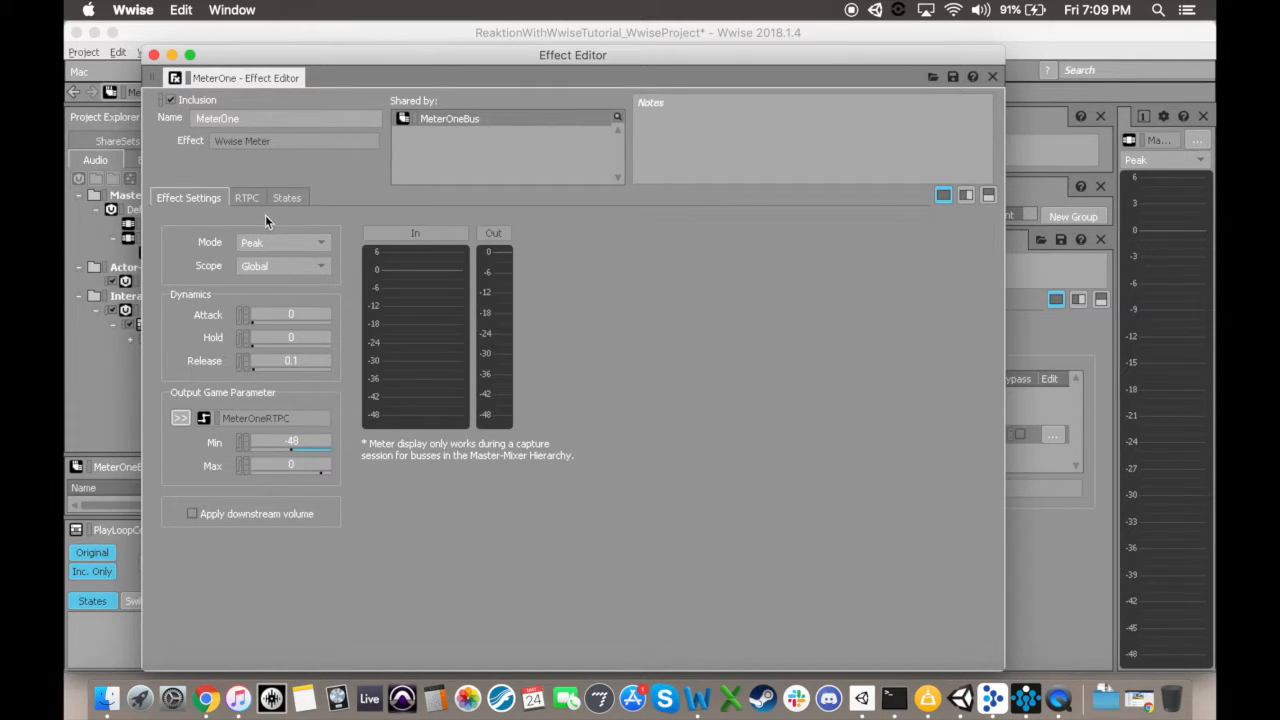
Step: Play PlayLoopContainer beside the open MeterOne effect settings to check the meter, stop playback and close the effect settings
left_click_drag(251, 55, 419, 48)
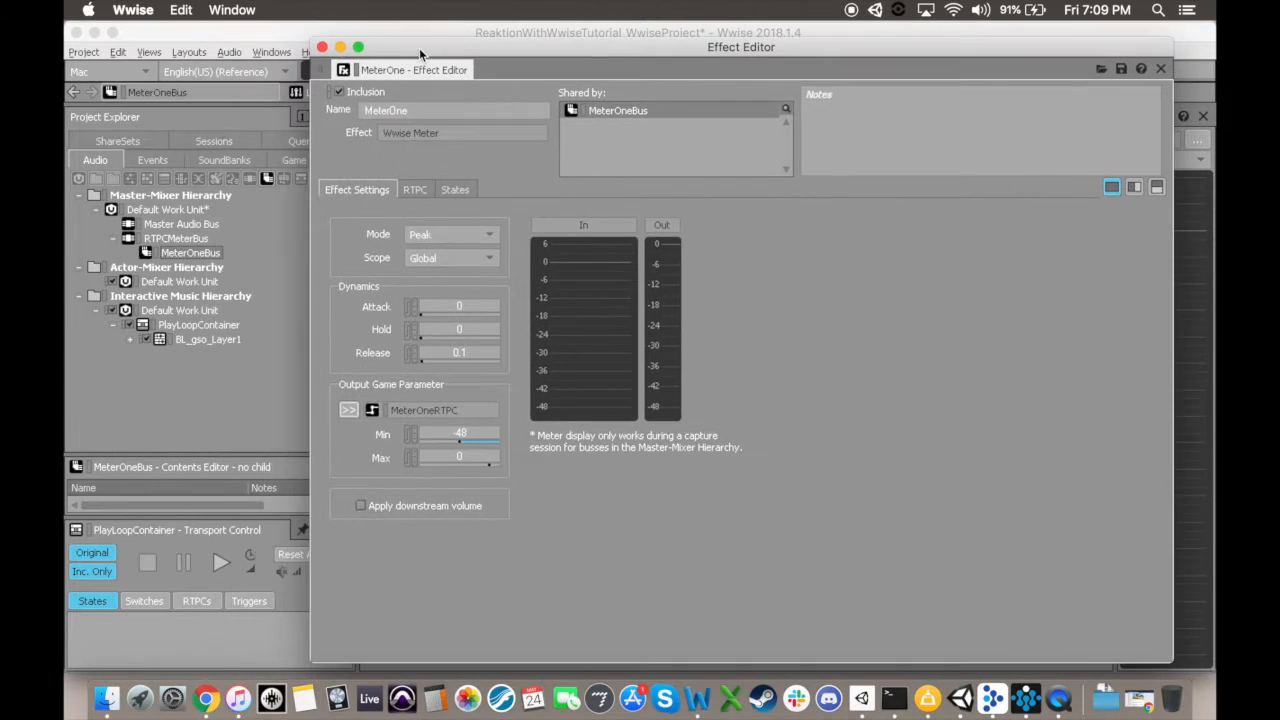
left_click(189, 326)
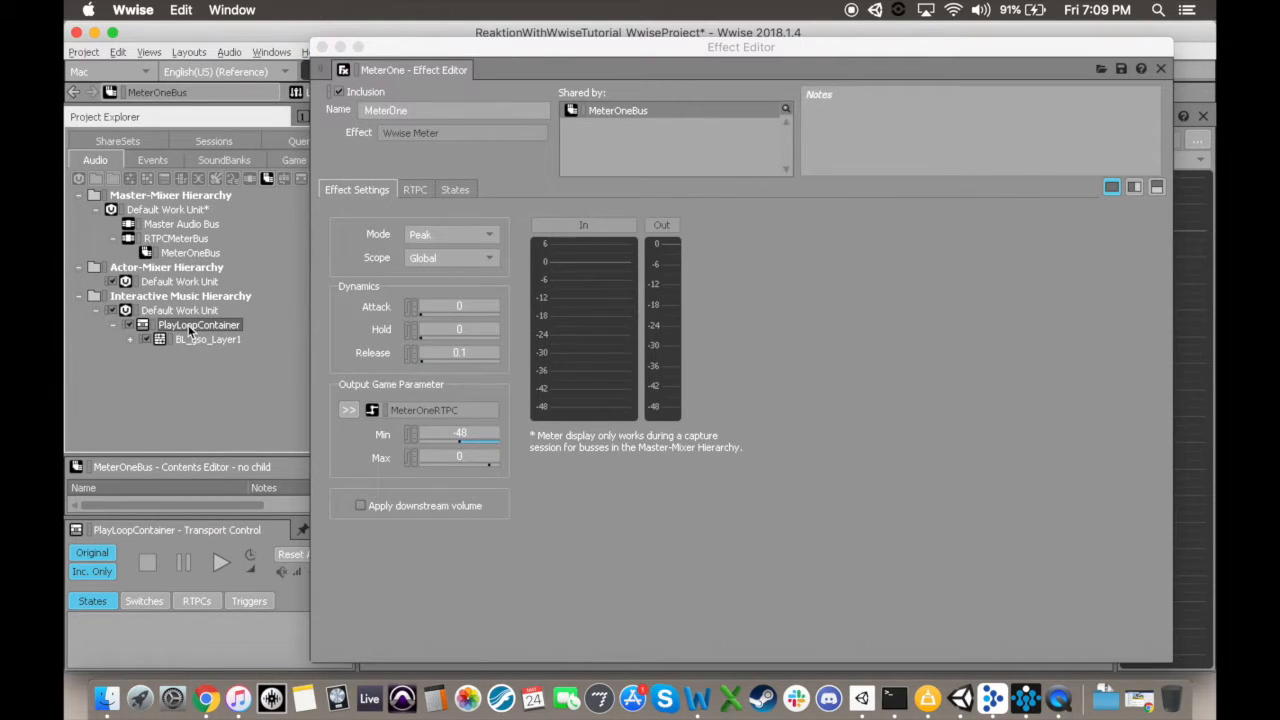
left_click(220, 563)
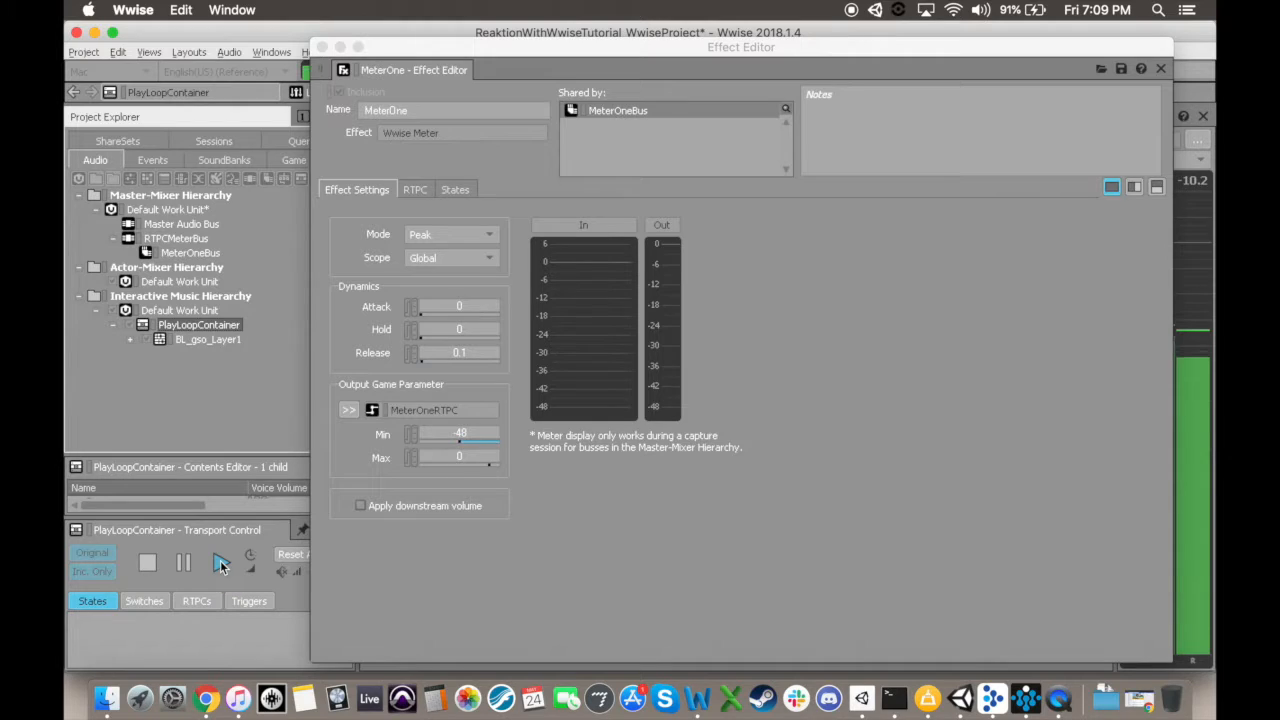
left_click(147, 565)
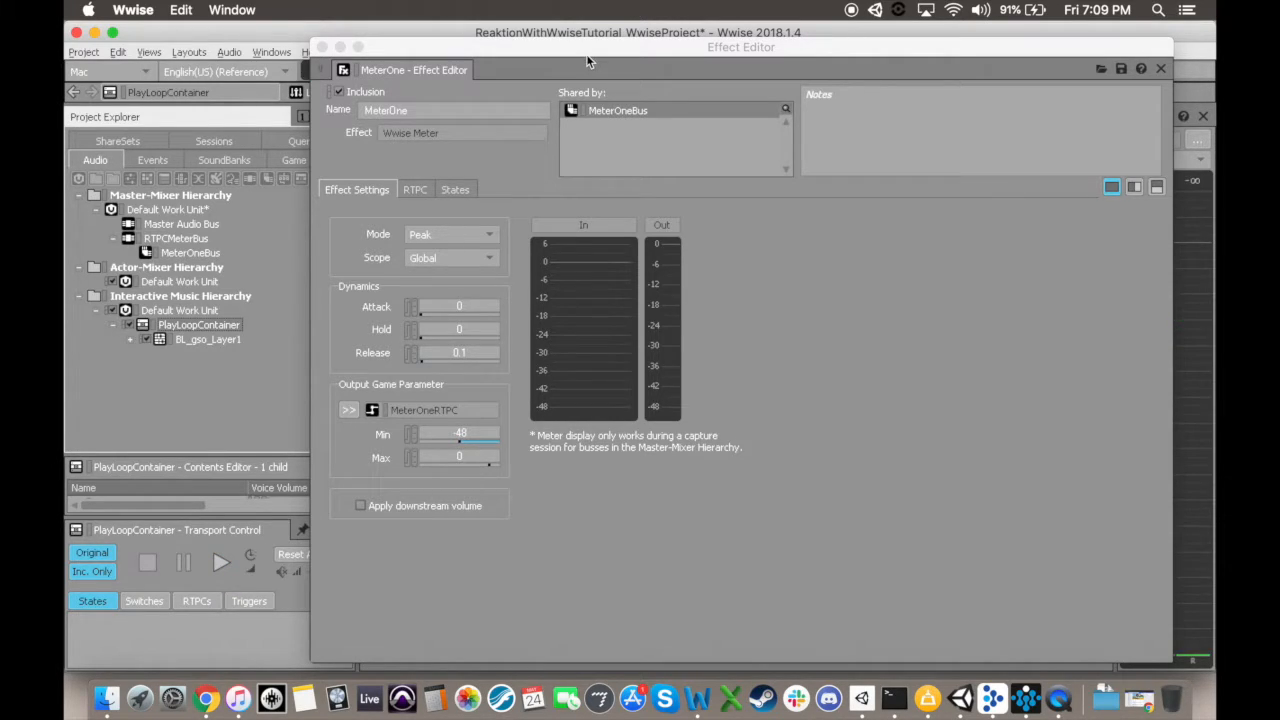
left_click(321, 47)
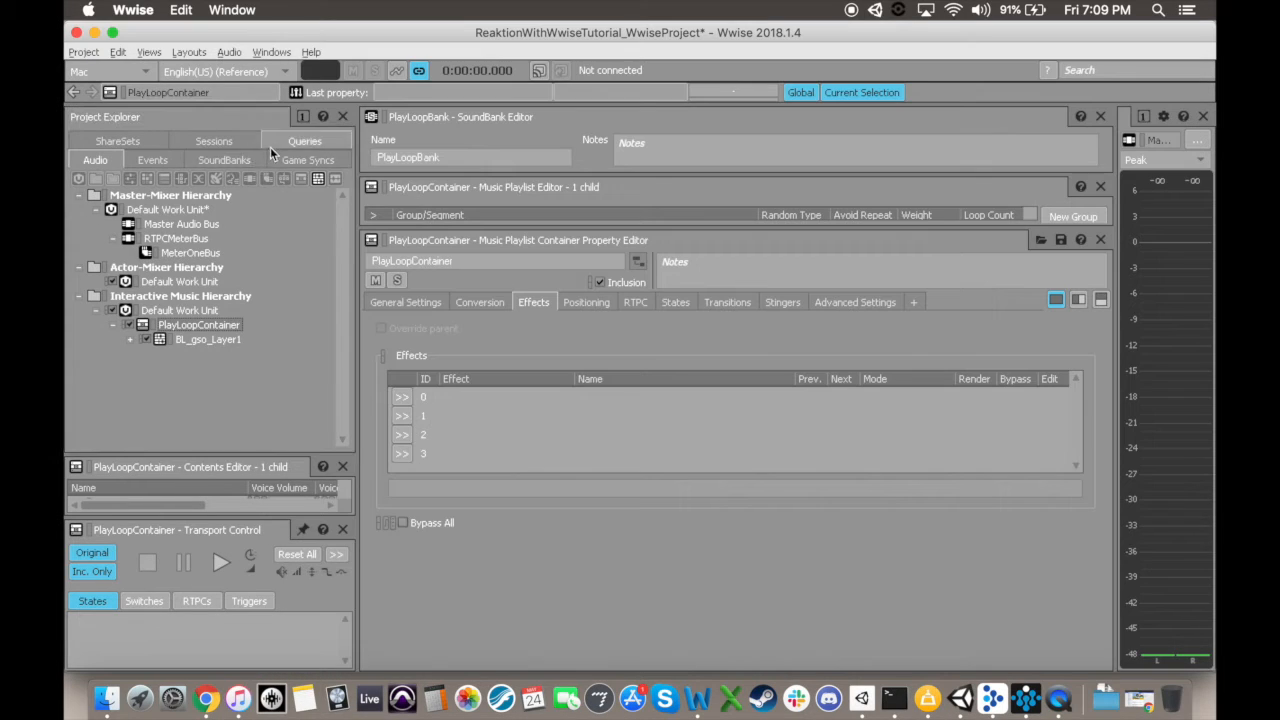
Step: Open the MeterOneRTPC game parameter and set its range minimum to -48, using the Stretch option
left_click(285, 159)
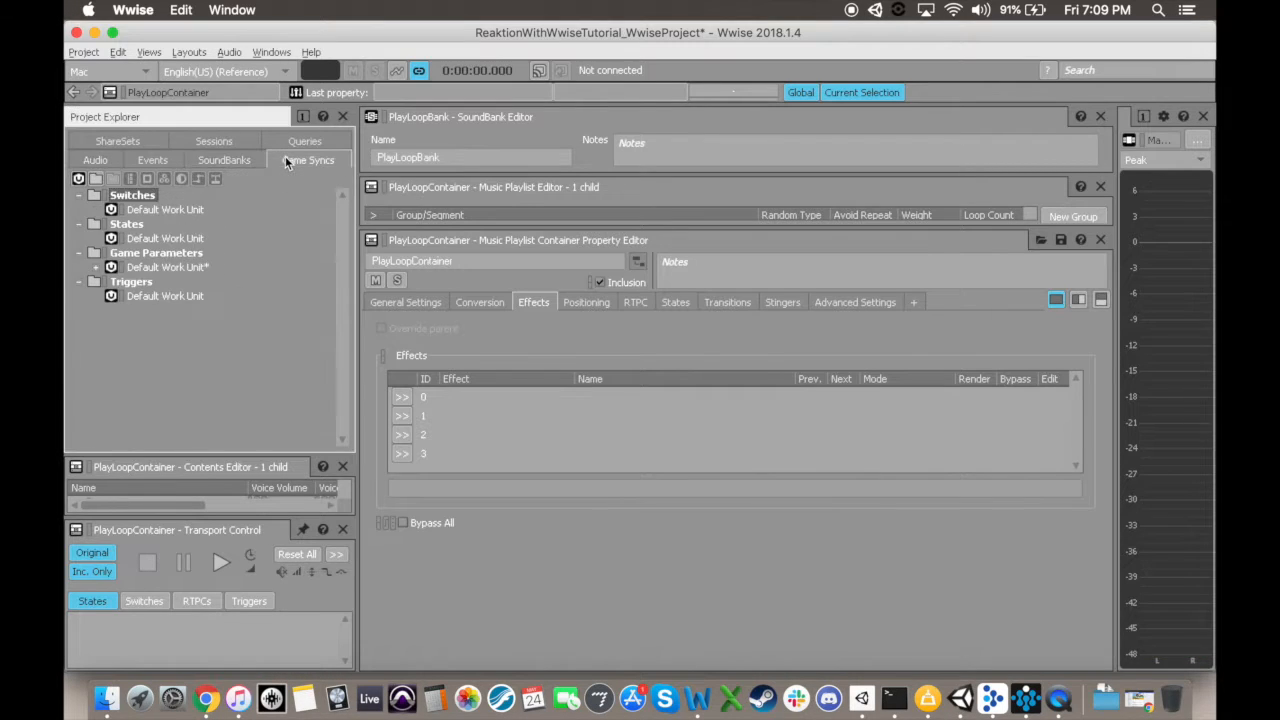
left_click(96, 267)
left_click(160, 281)
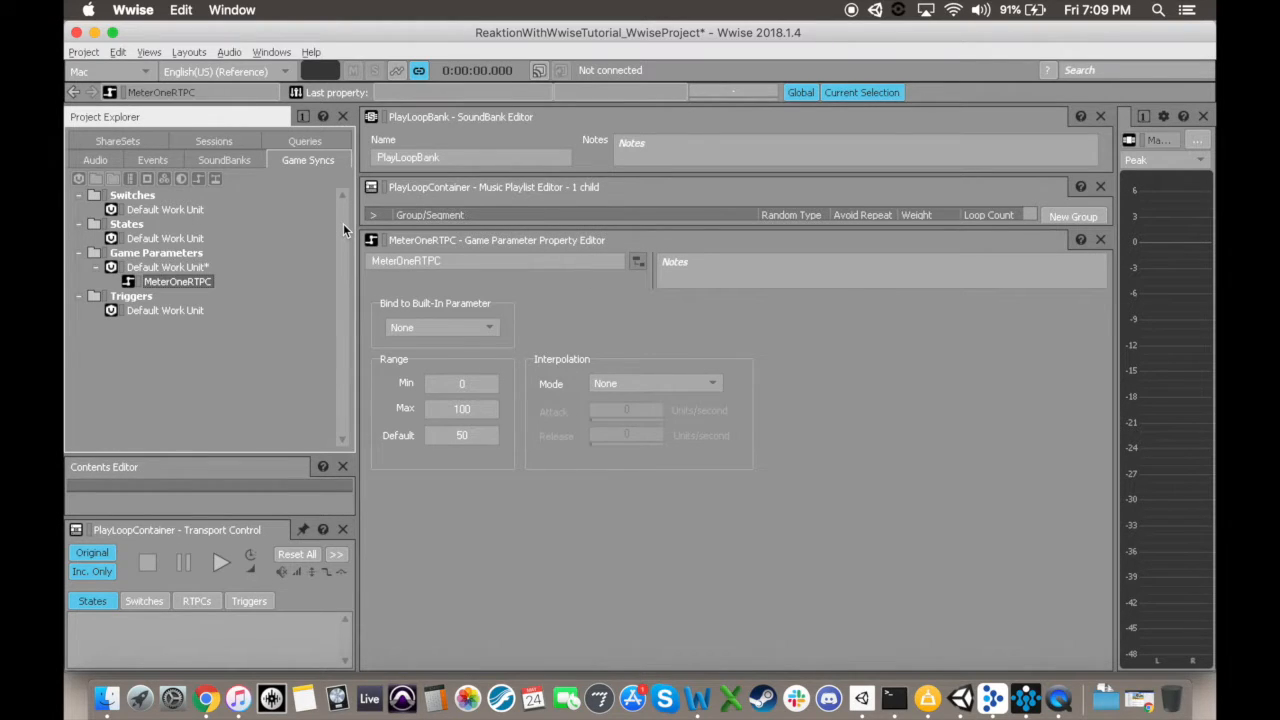
left_click(468, 383)
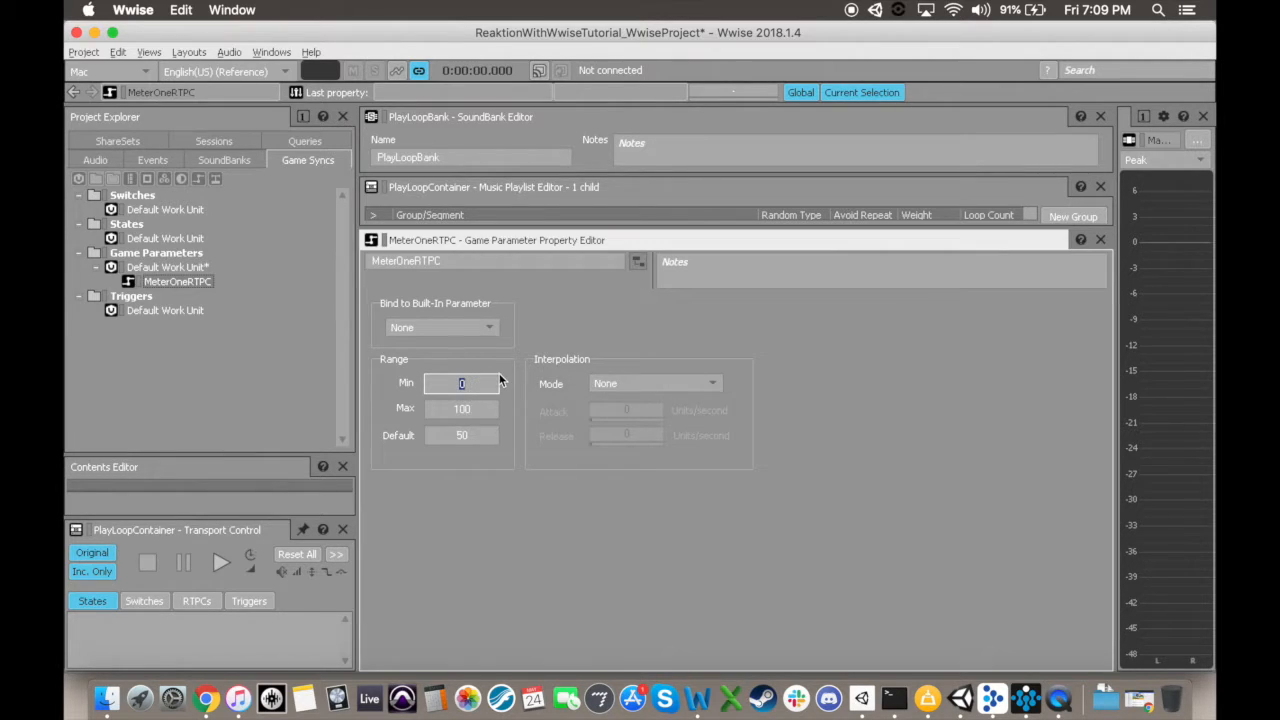
type("-48")
key("Return")
left_click(548, 400)
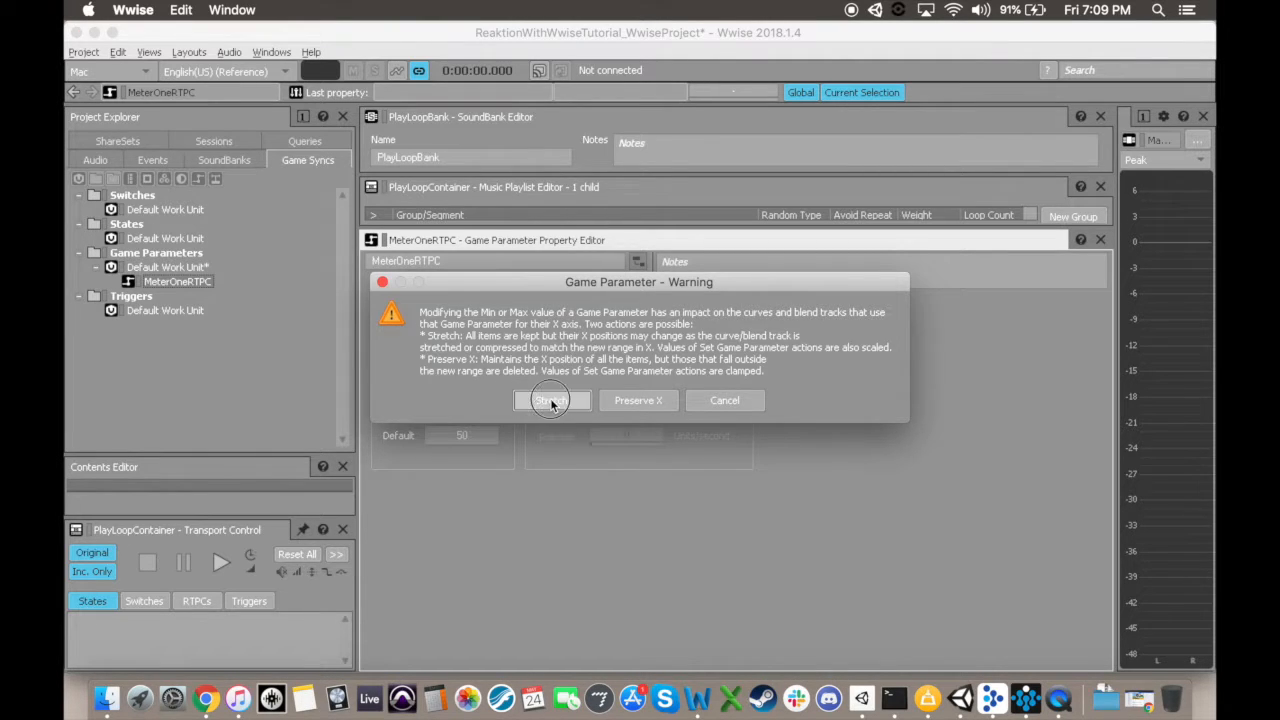
Step: Set MeterOneRTPC's range maximum to 0 with the Stretch option and its default value to -48
left_click(475, 409)
type("0")
key("Return")
left_click(523, 400)
left_click(470, 434)
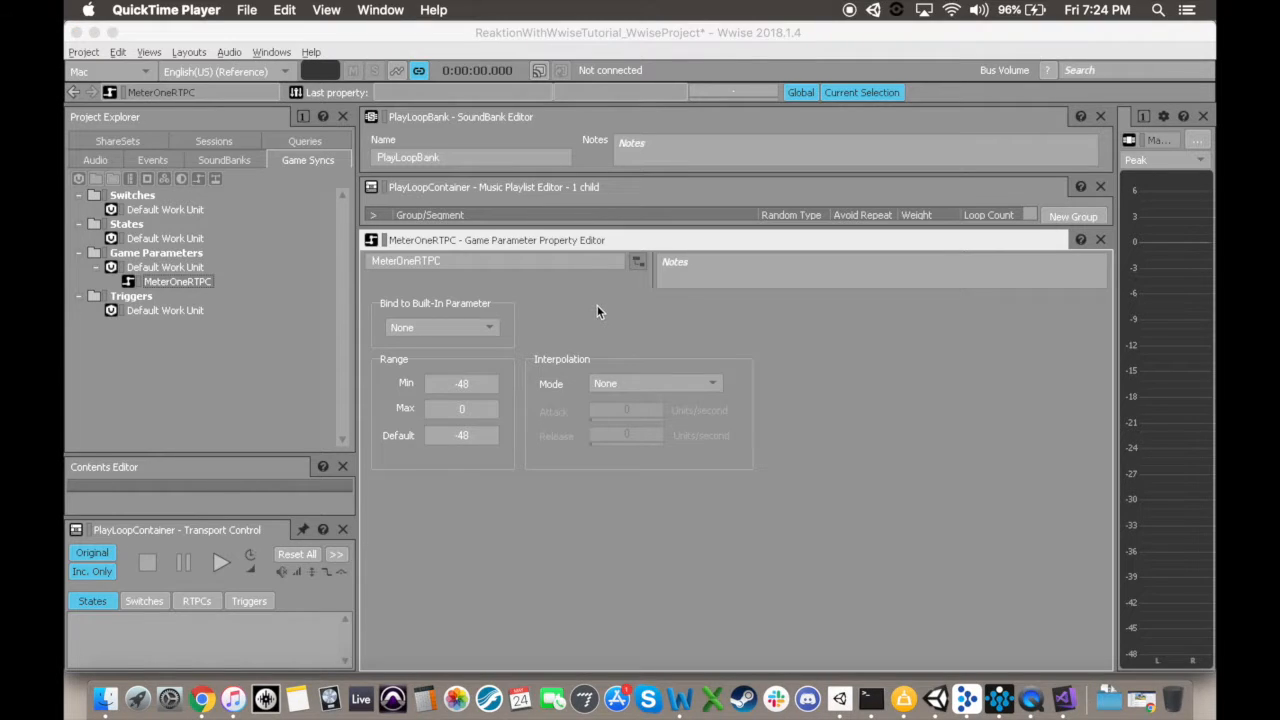
left_click(597, 305)
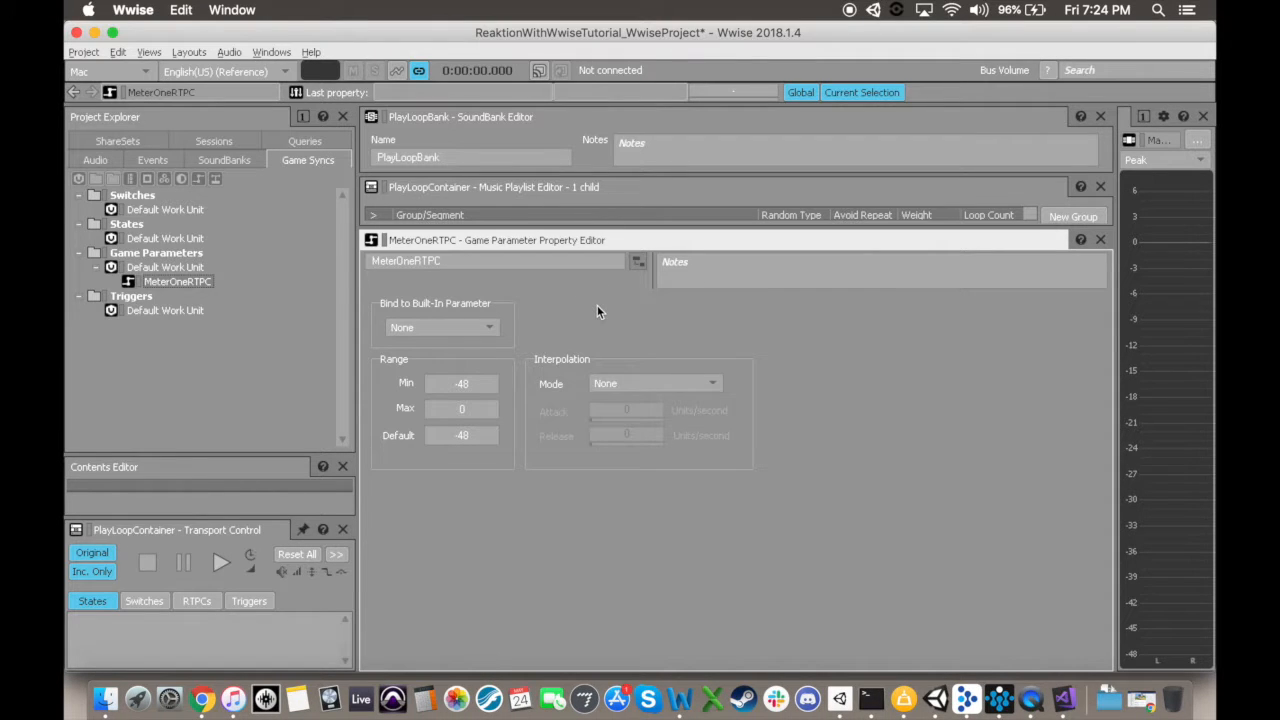
Step: Assign MeterOneBus as the first user-defined auxiliary send (ID 0) of PlayLoopContainer
left_click(95, 160)
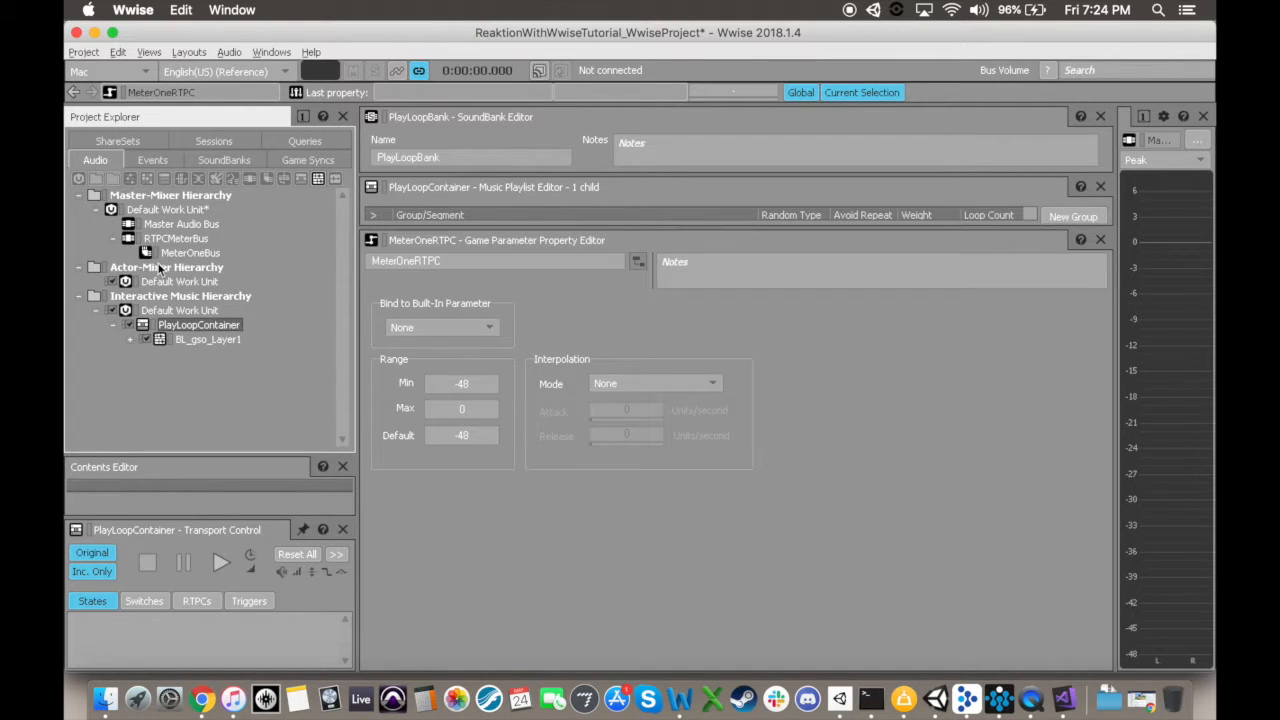
double_click(193, 328)
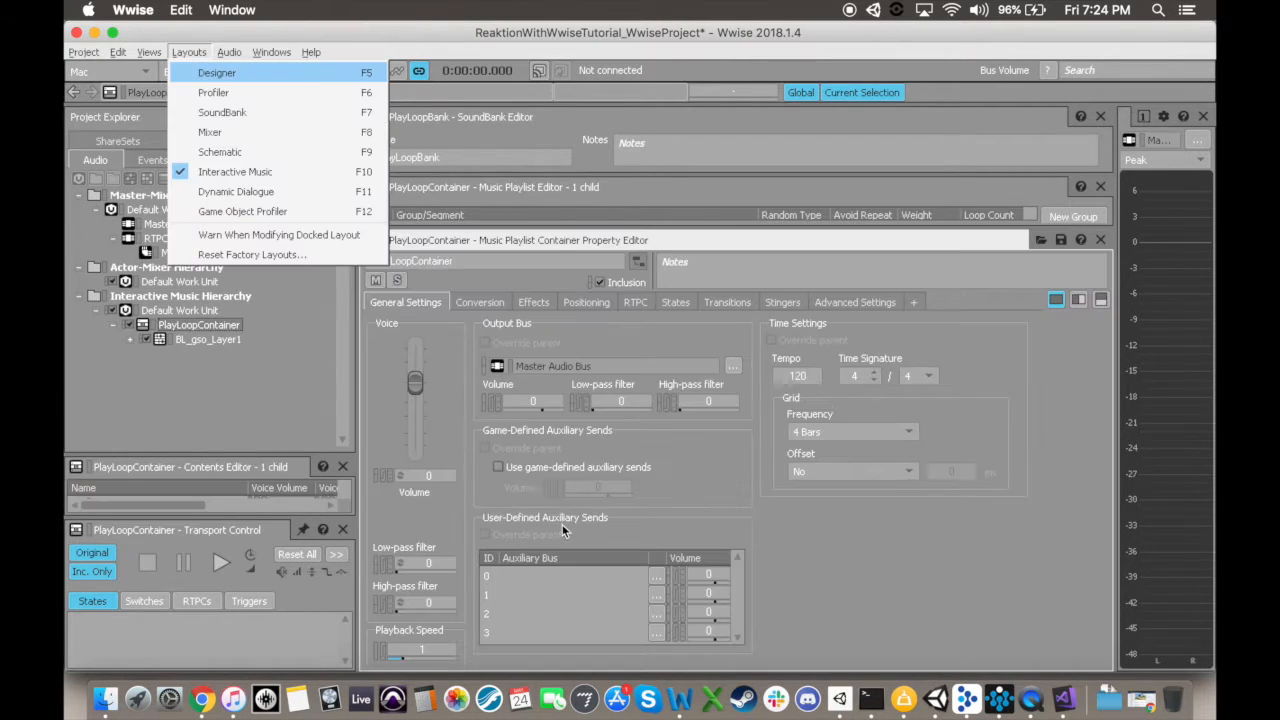
left_click(620, 548)
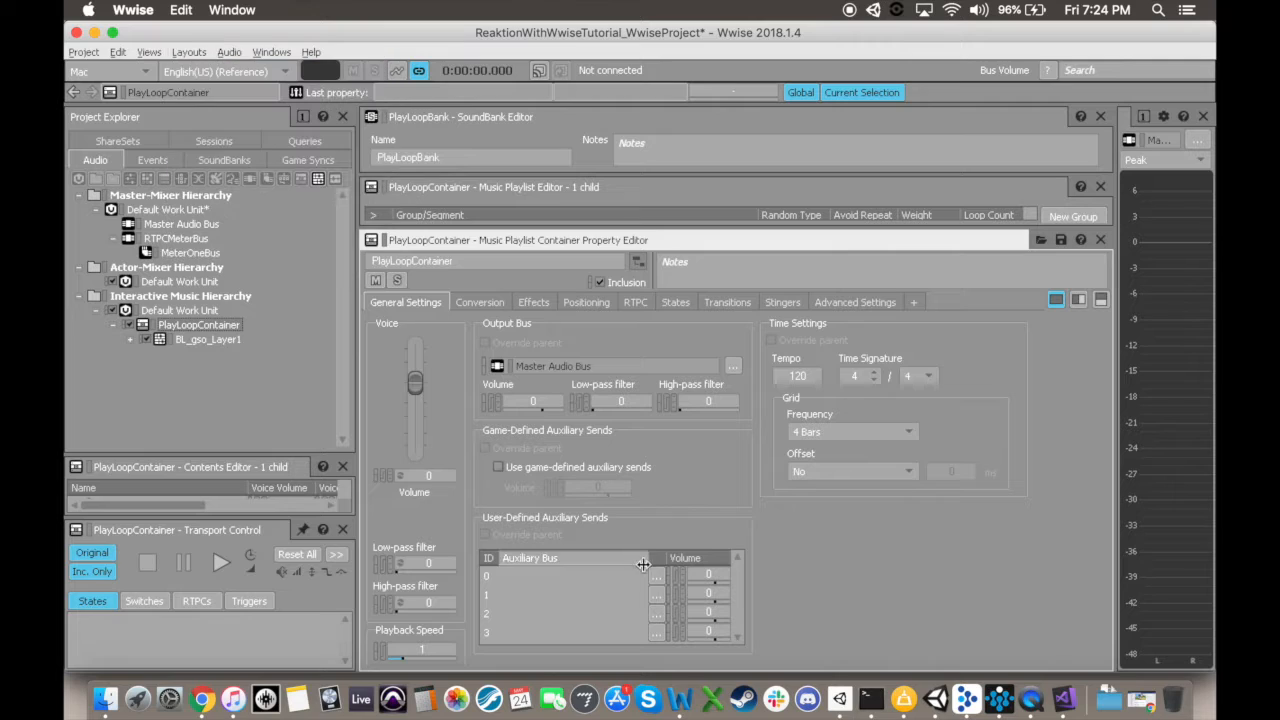
left_click(659, 577)
left_click(462, 215)
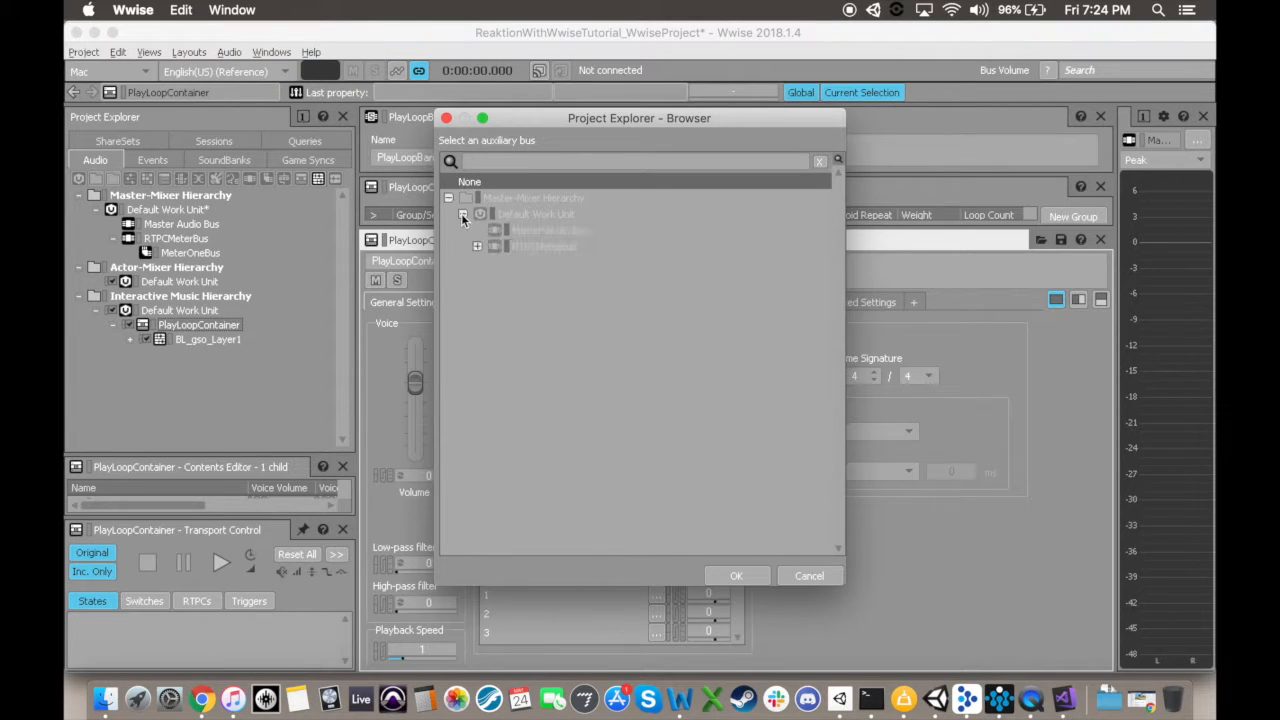
left_click(477, 247)
left_click(529, 264)
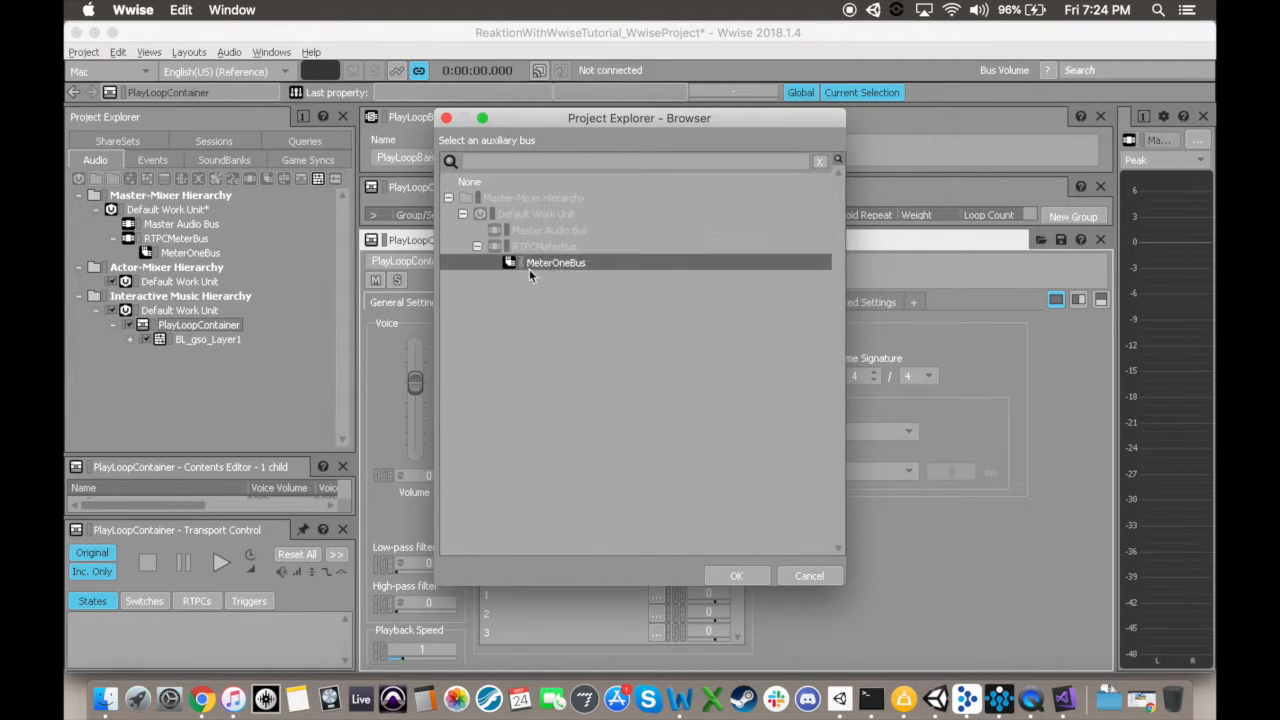
left_click(754, 576)
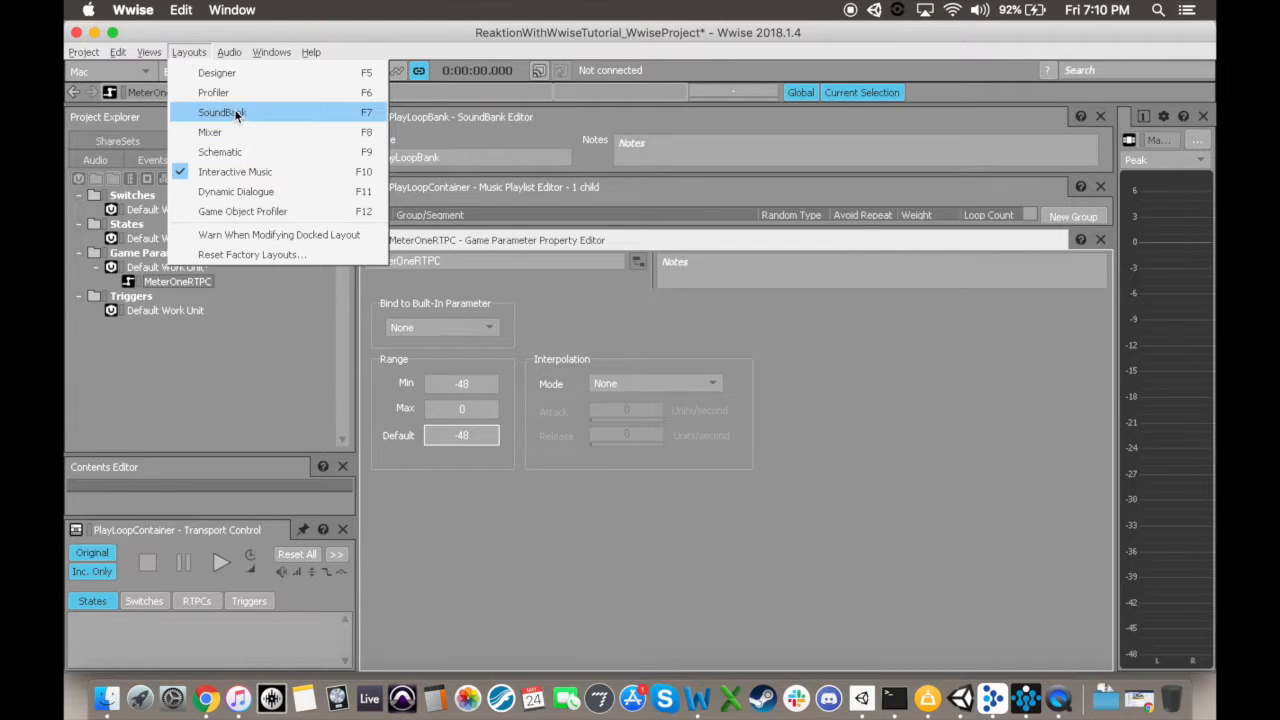
Step: Switch to the SoundBank layout and generate all SoundBanks for every platform
left_click(300, 112)
left_click(1010, 161)
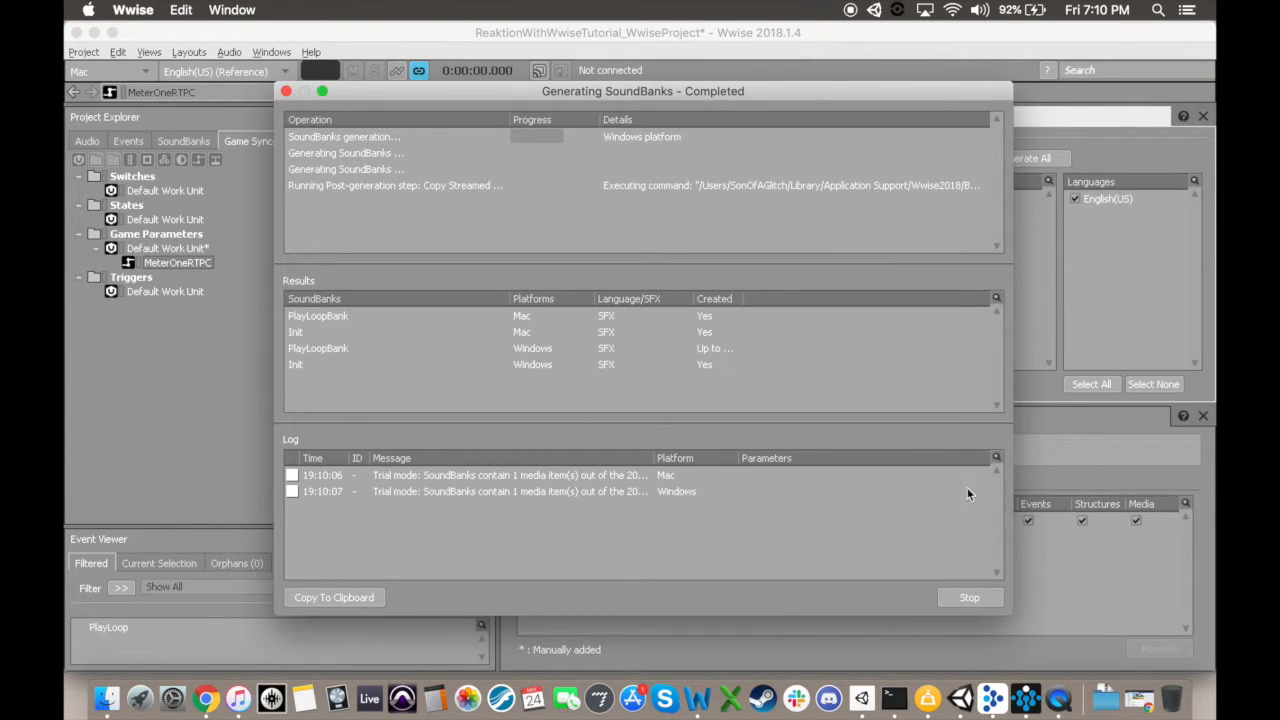
Step: Close the SoundBank generation report and save the Wwise project
left_click(967, 600)
key("super+s")
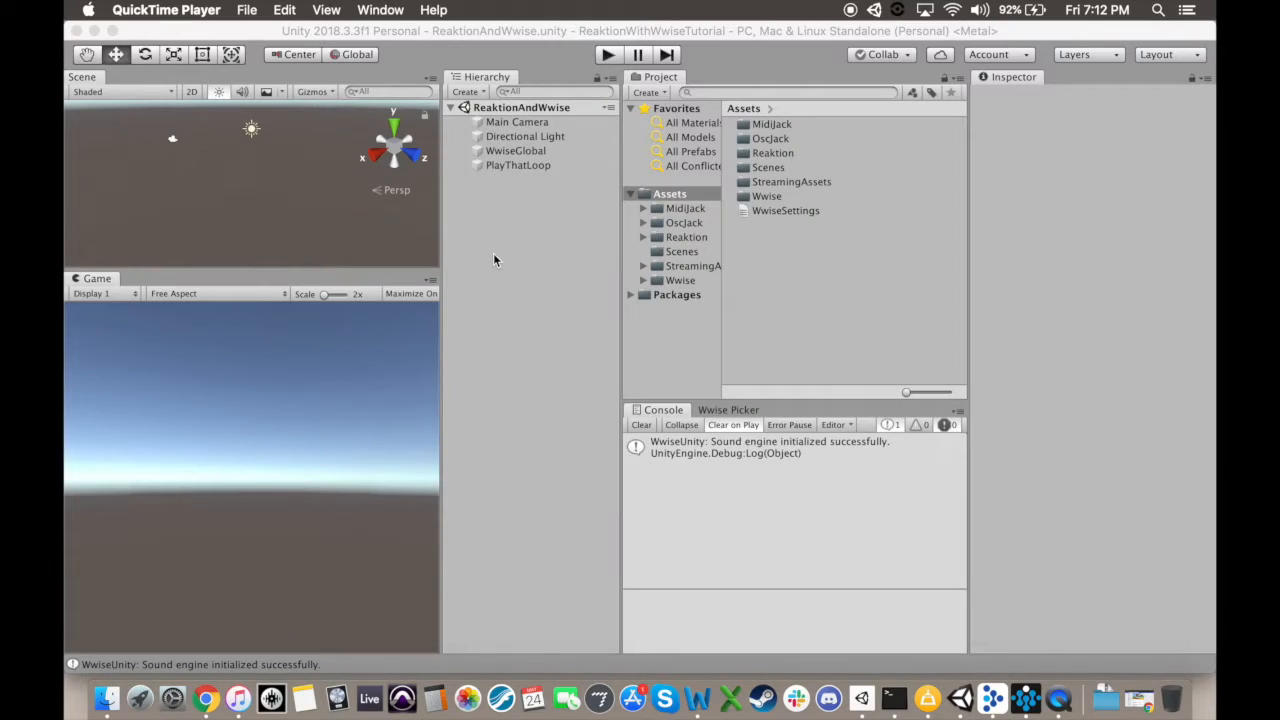
Step: Switch to Unity and create a C# script named RTPCDebug in the Assets folder
left_click(497, 263)
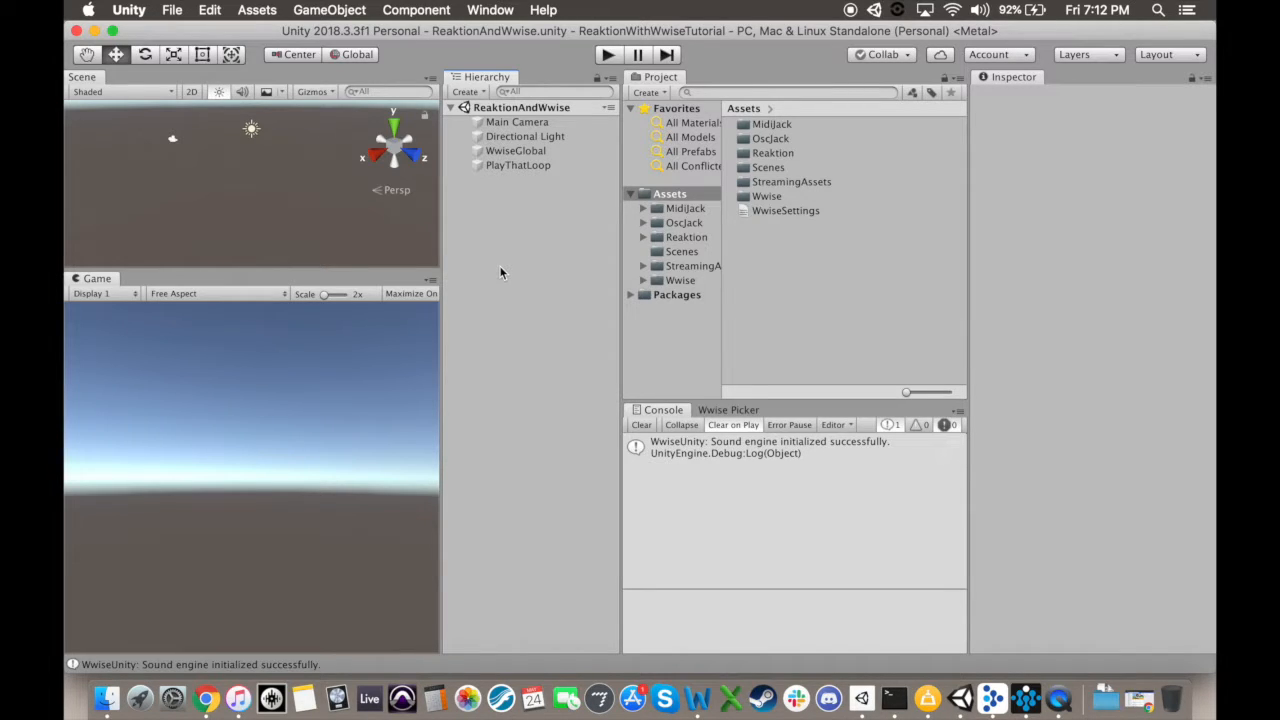
right_click(789, 246)
mouse_move(961, 240)
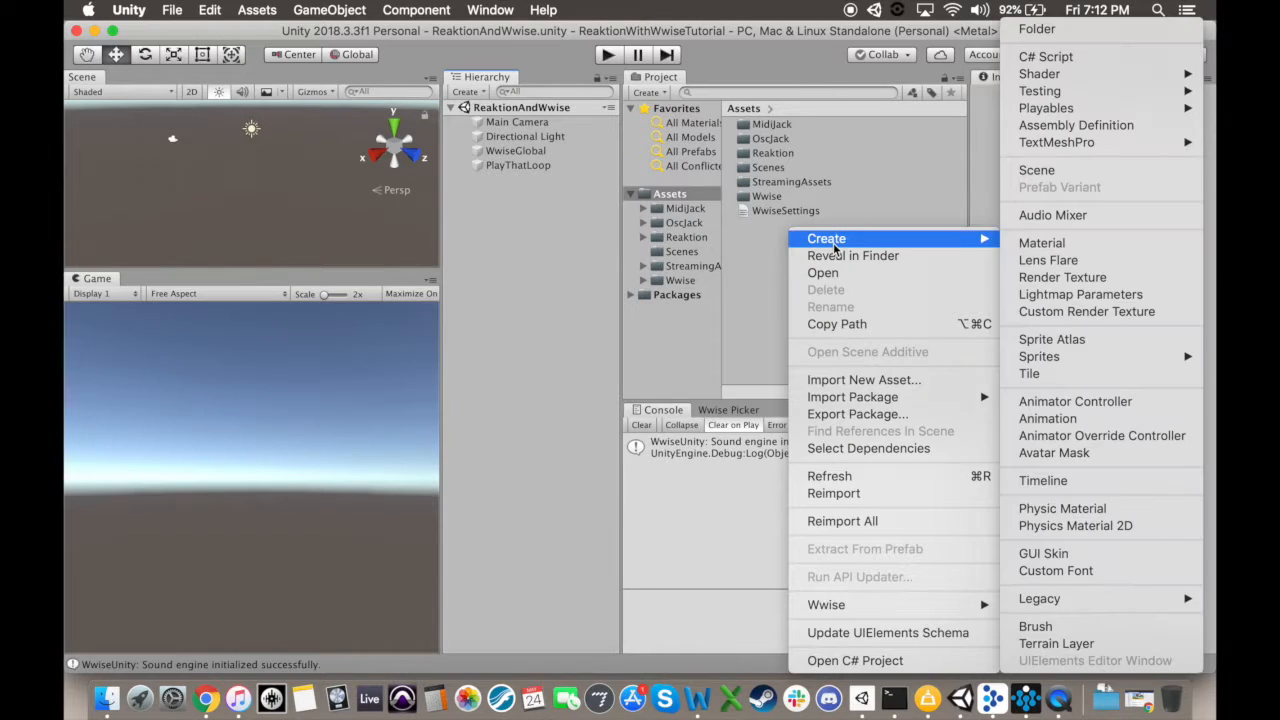
left_click(1048, 57)
type("RTPCDebug")
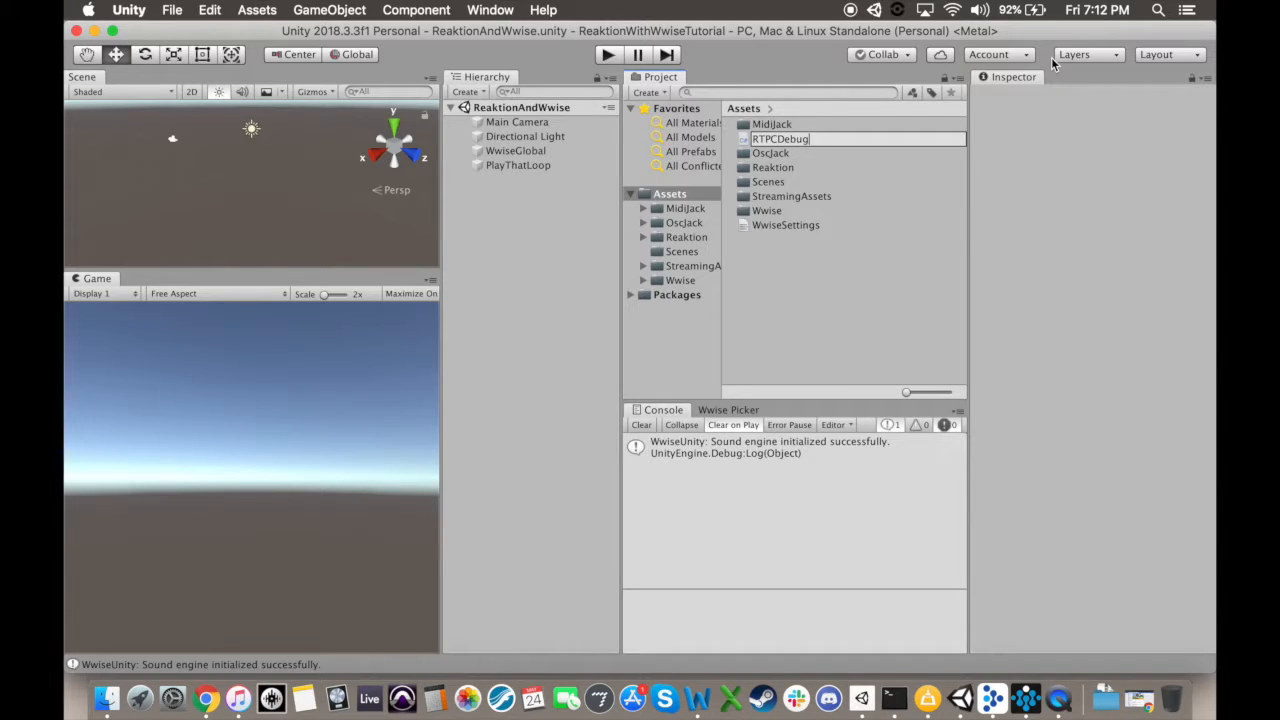
key("Return")
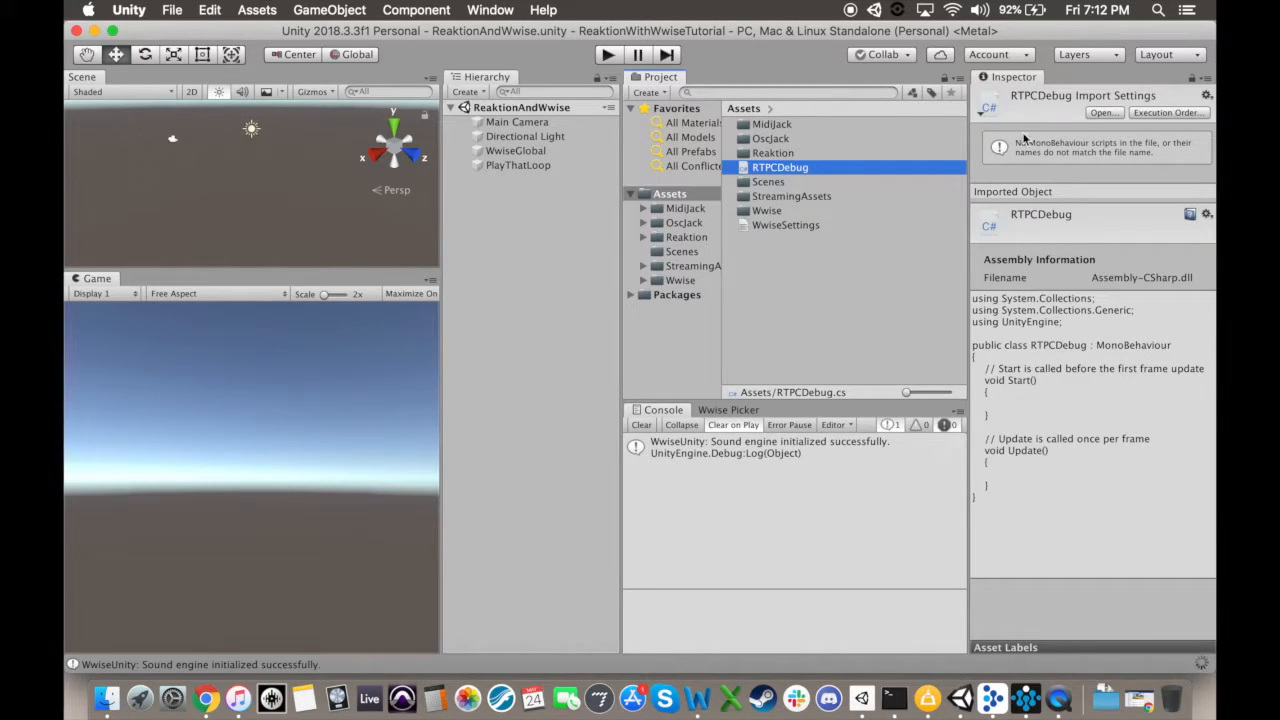
Step: Open the RTPCDebug script in Visual Studio and declare a public string field RTPCName at the start of the class
double_click(778, 168)
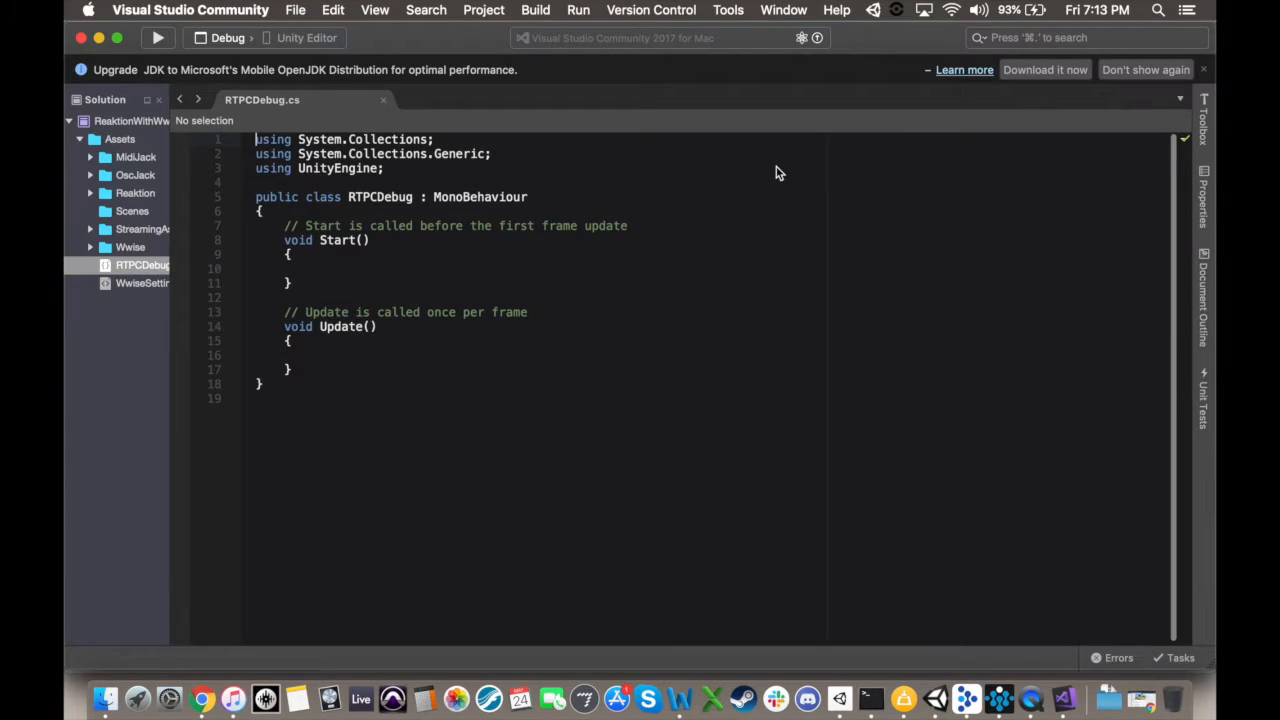
left_click(298, 212)
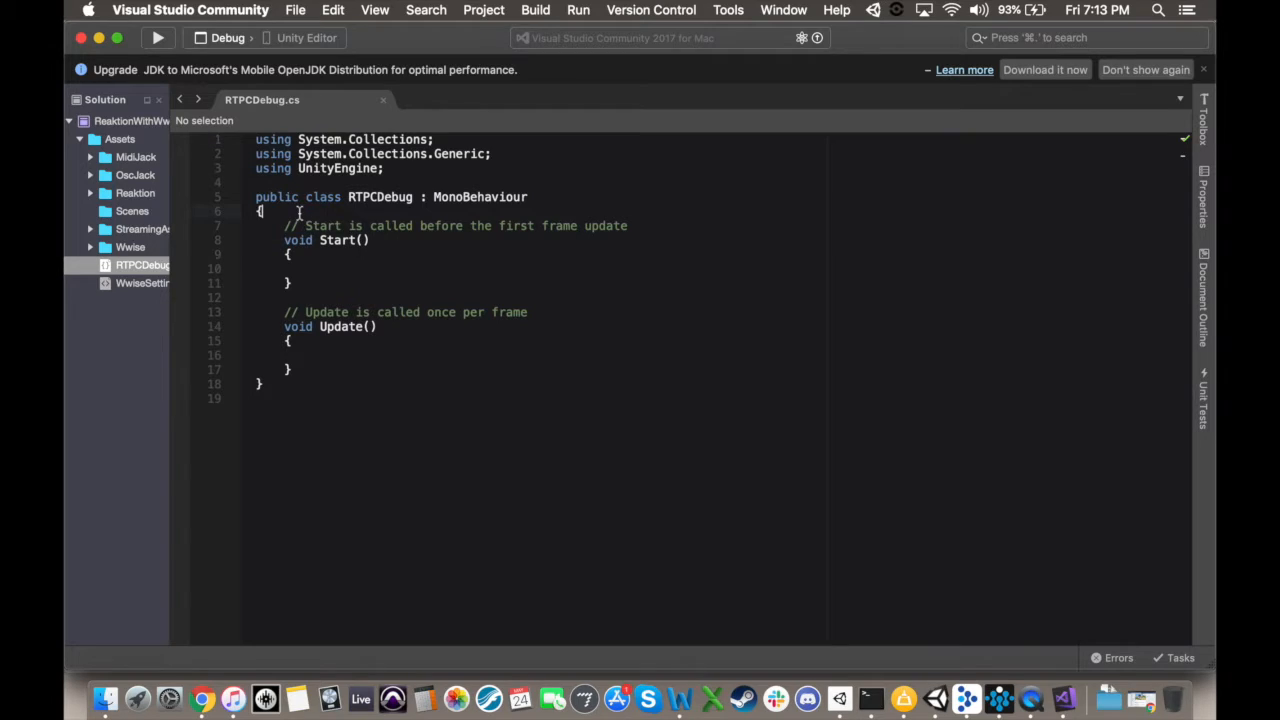
key("Return")
key("Return")
type("public stri")
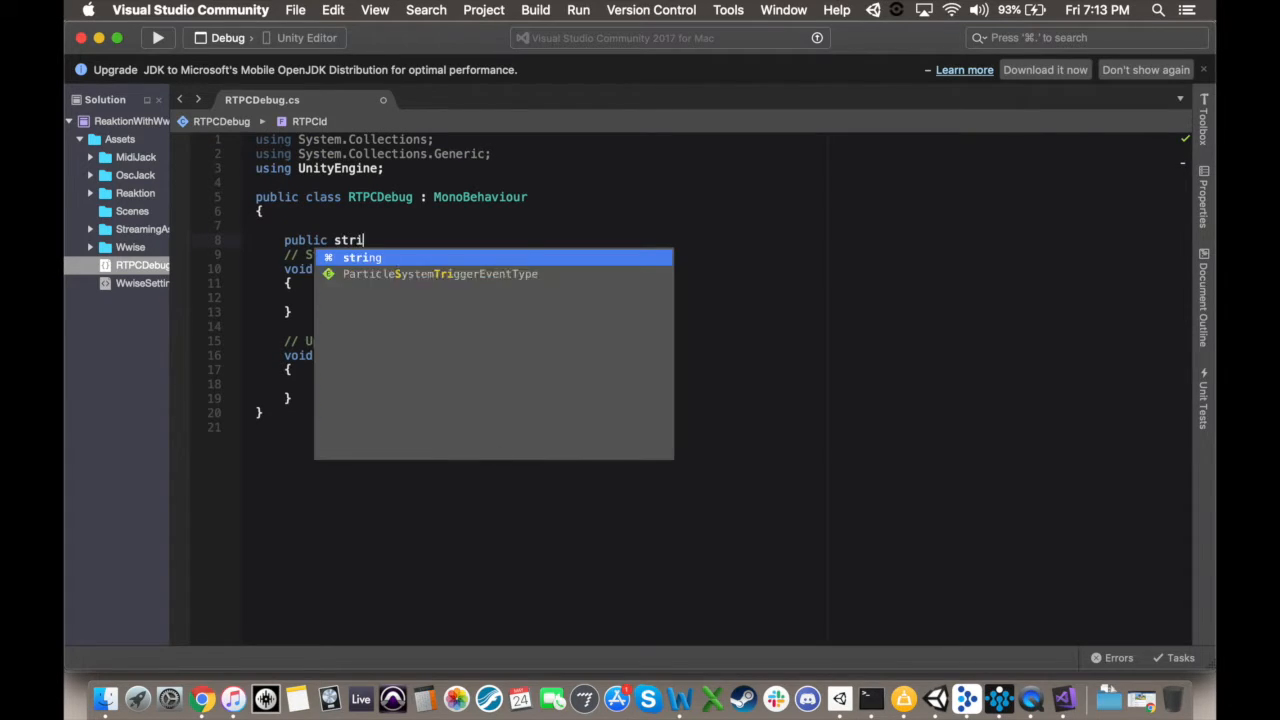
type("ng RTPC")
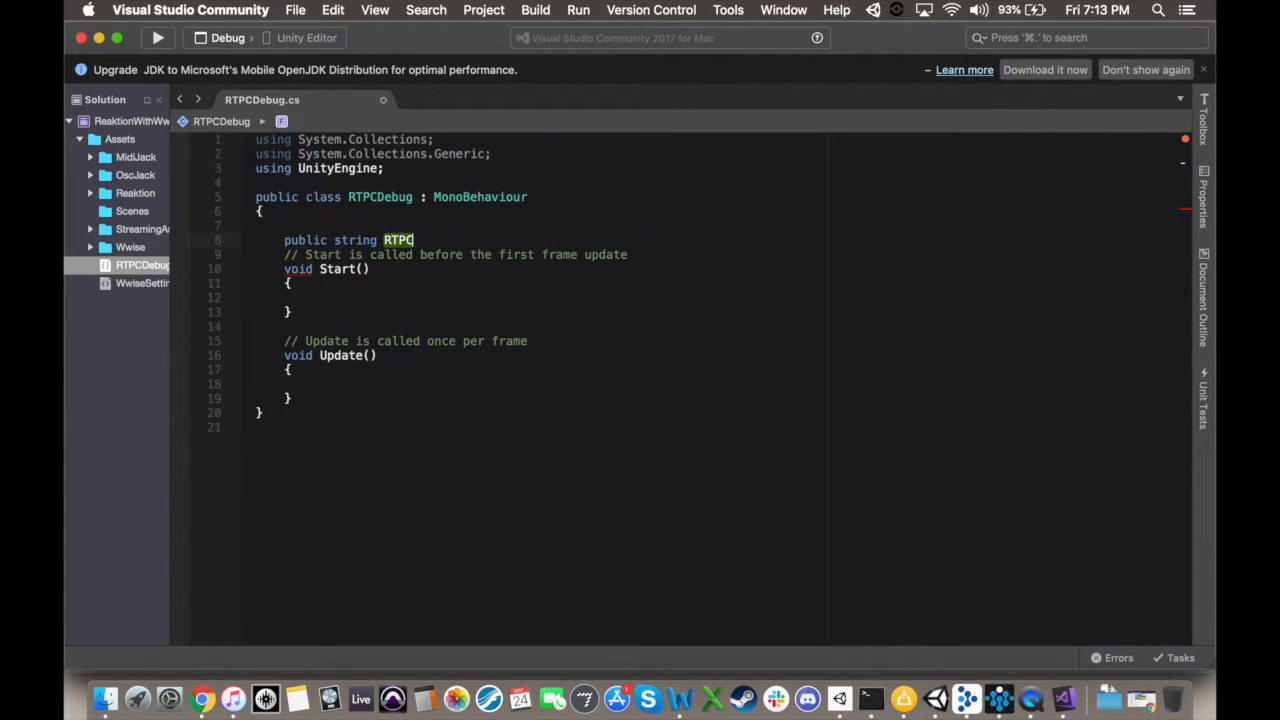
type("Name;")
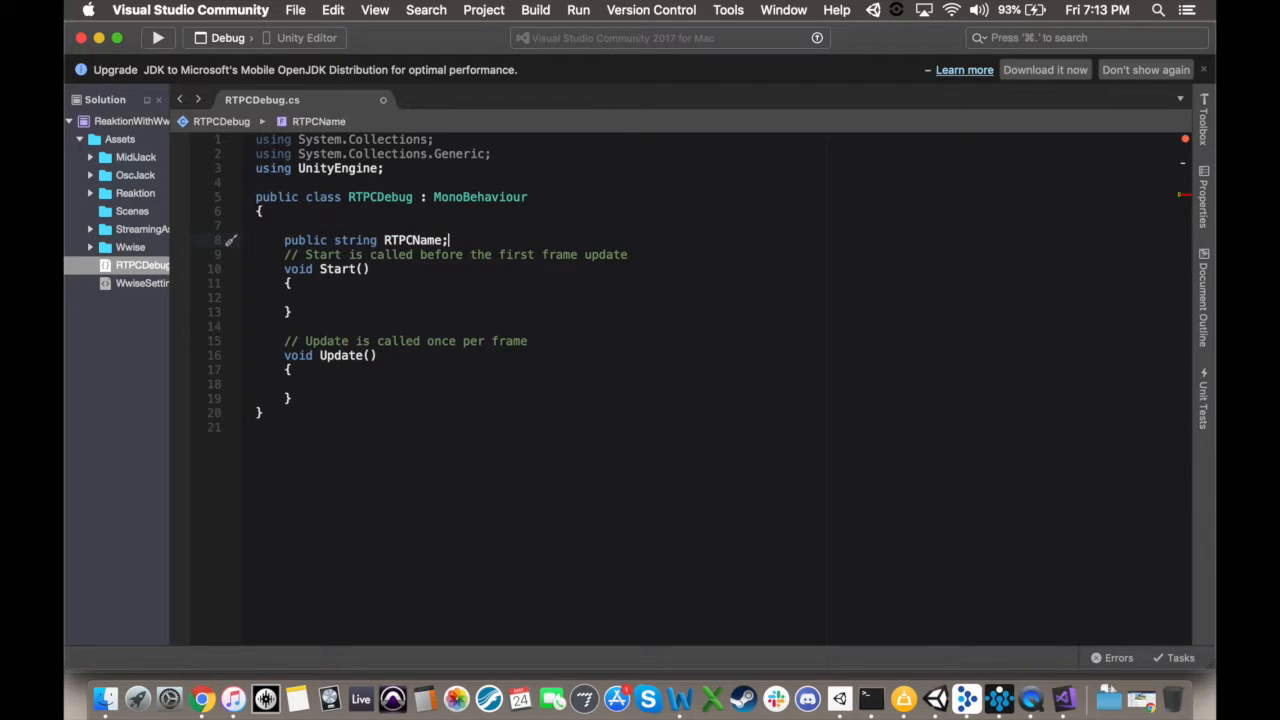
Step: Declare the local variables float value and int type = 1 inside the Update method
left_click(316, 384)
type("float value;")
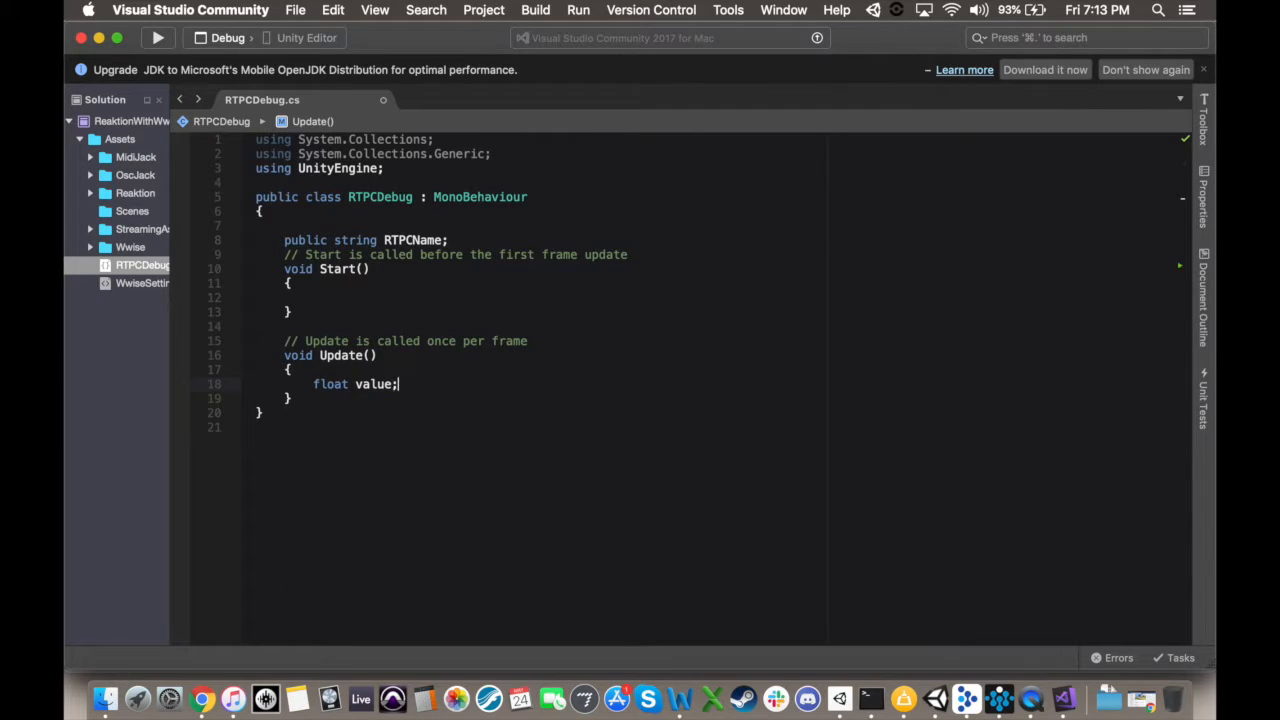
key("Return")
type("int type = 1;")
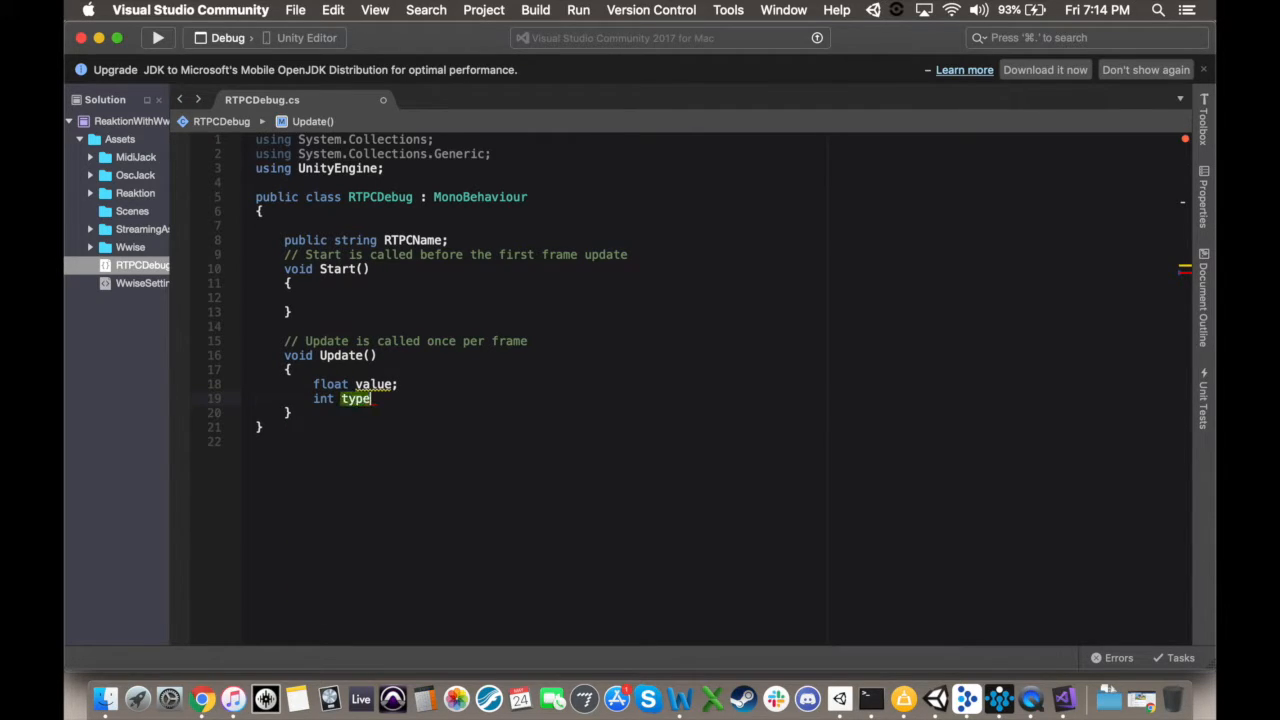
key("Return")
Step: Add the call AkSoundEngine.GetRTPCValue(RTPCName, gameObject, 0, out value, ref type); below the variables in Update
type("AkSound")
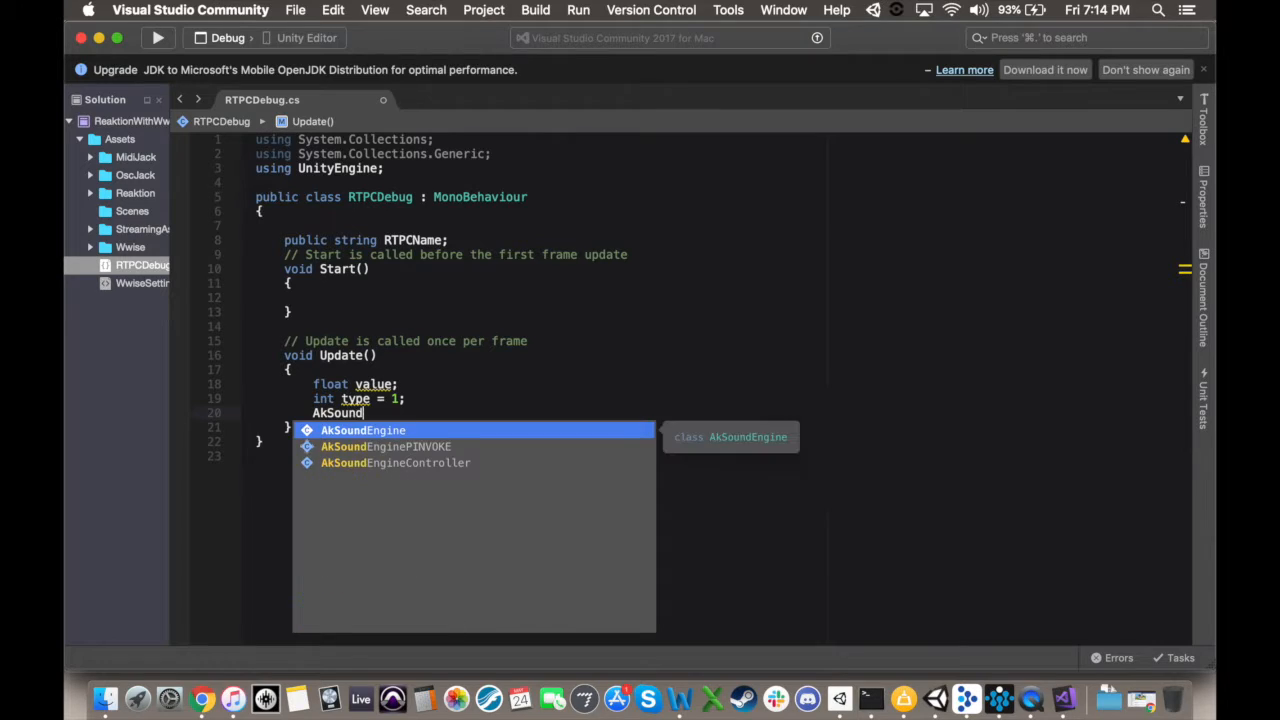
type("Engine.Get")
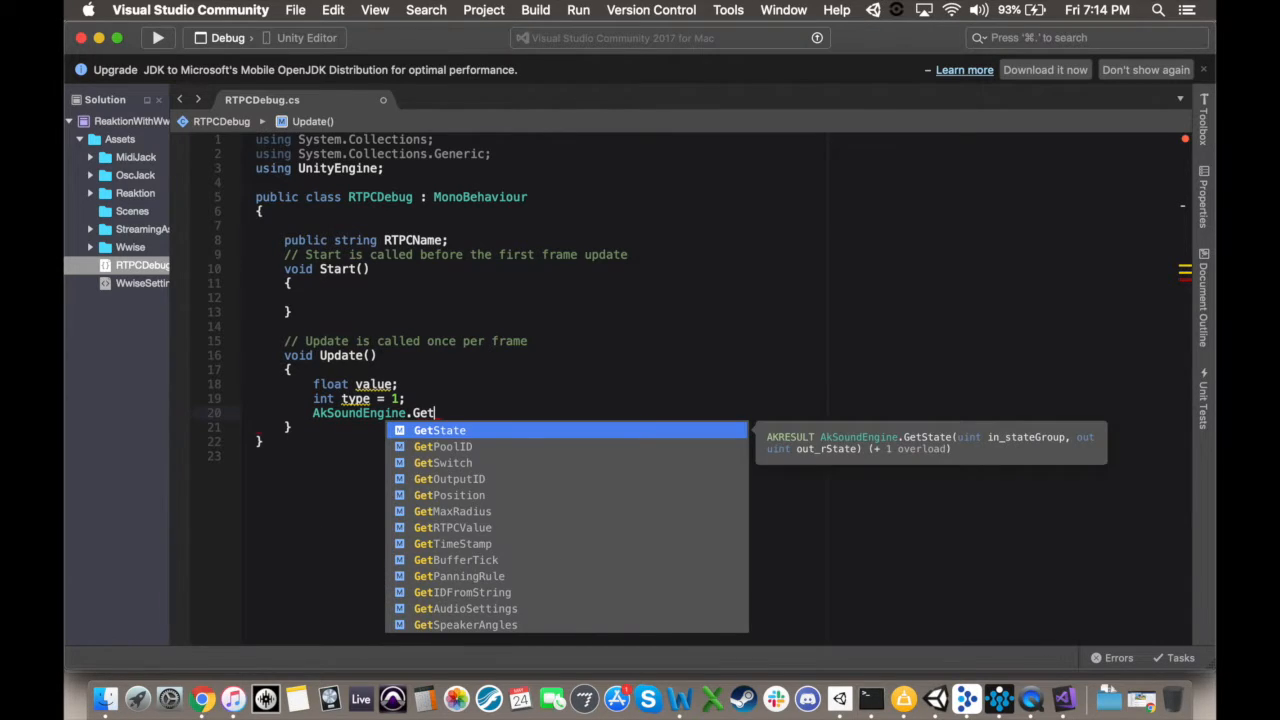
type("RTPCValue(RTPCName")
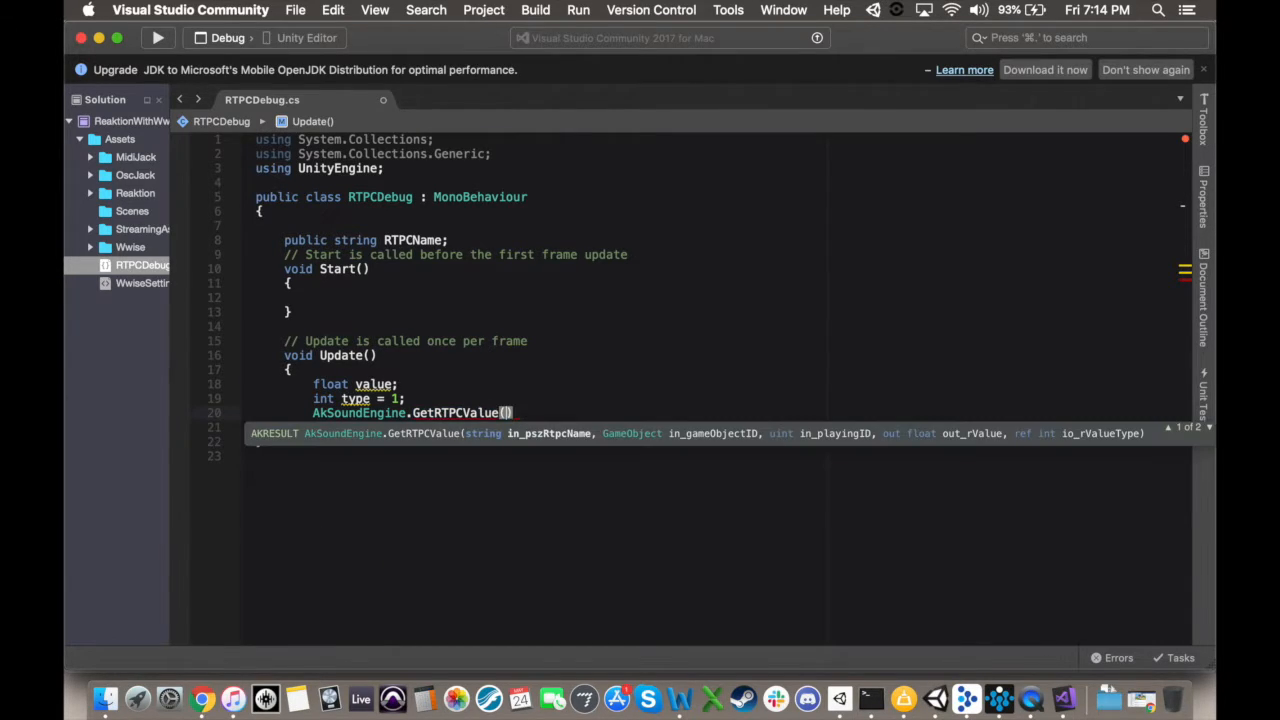
type(", gameObject, ")
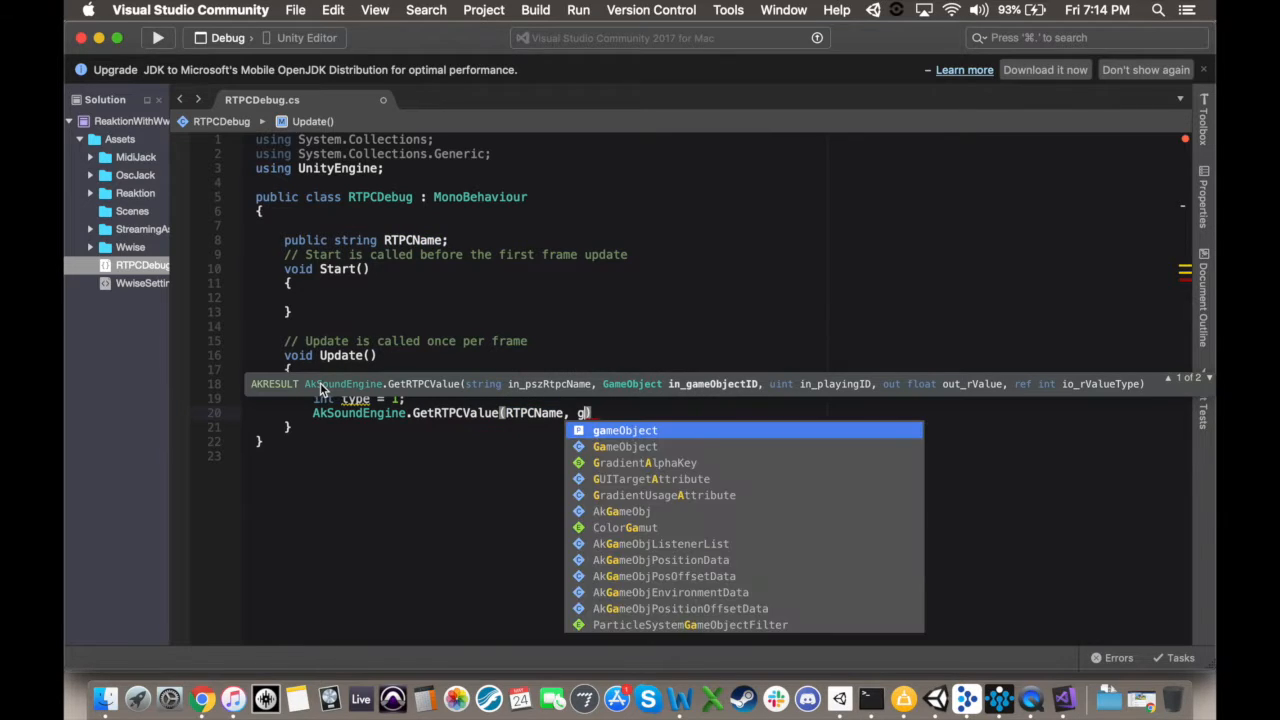
type("0,")
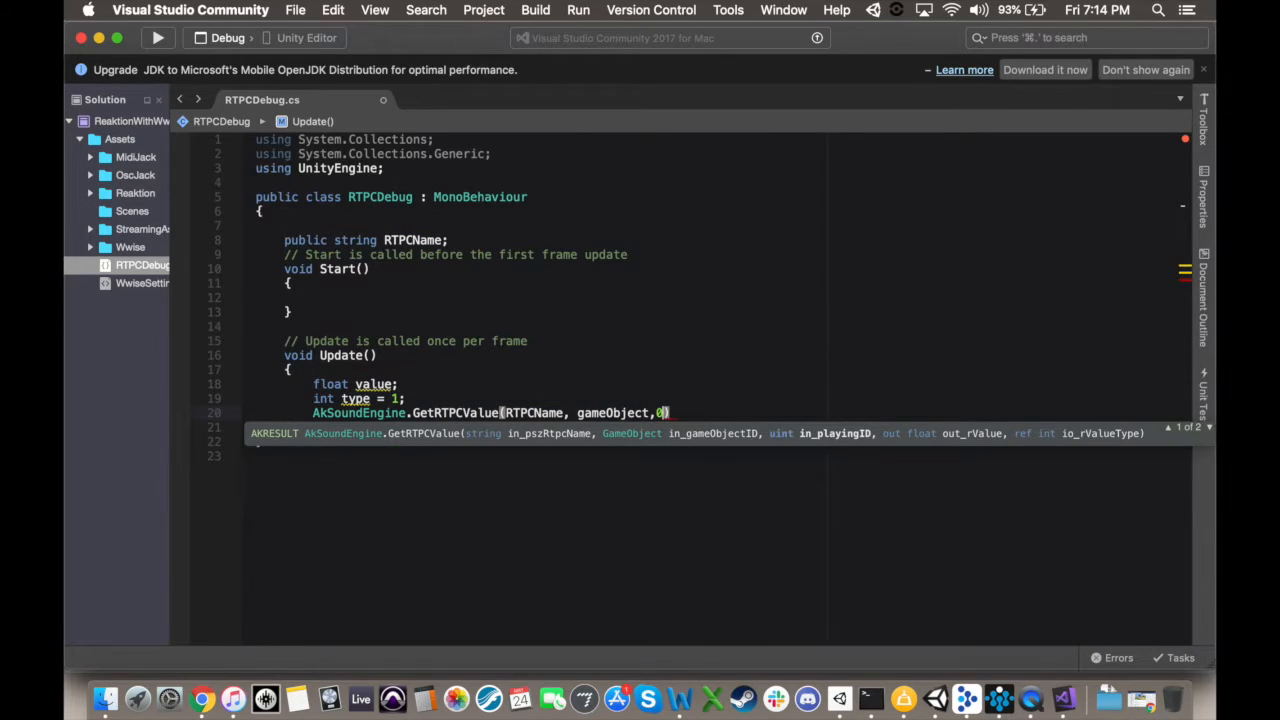
type(" out valu")
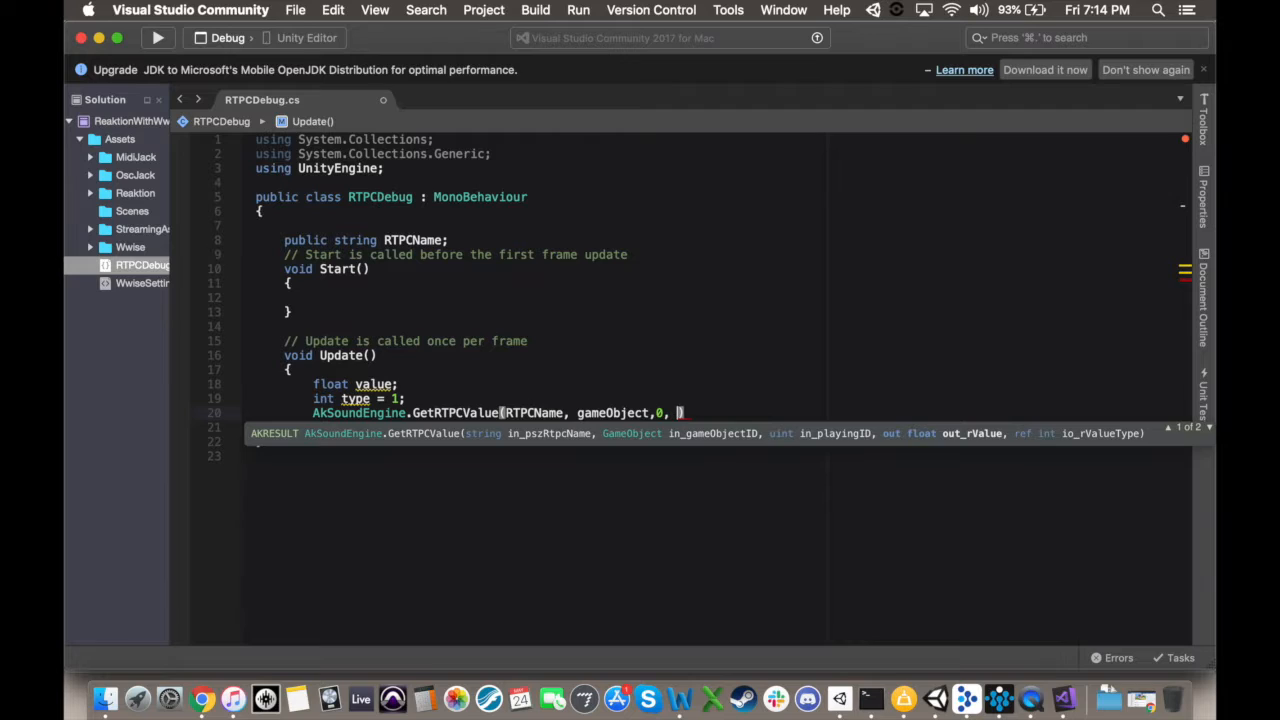
type("e, ref ty")
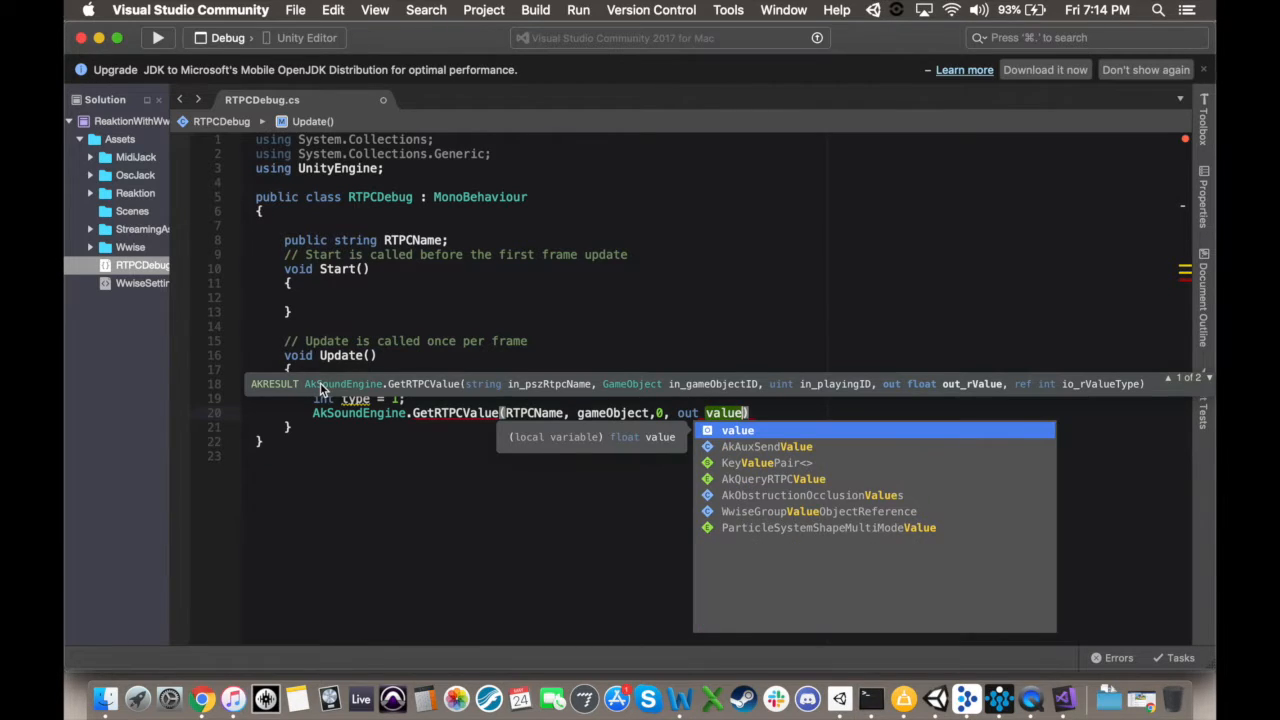
type("pe")
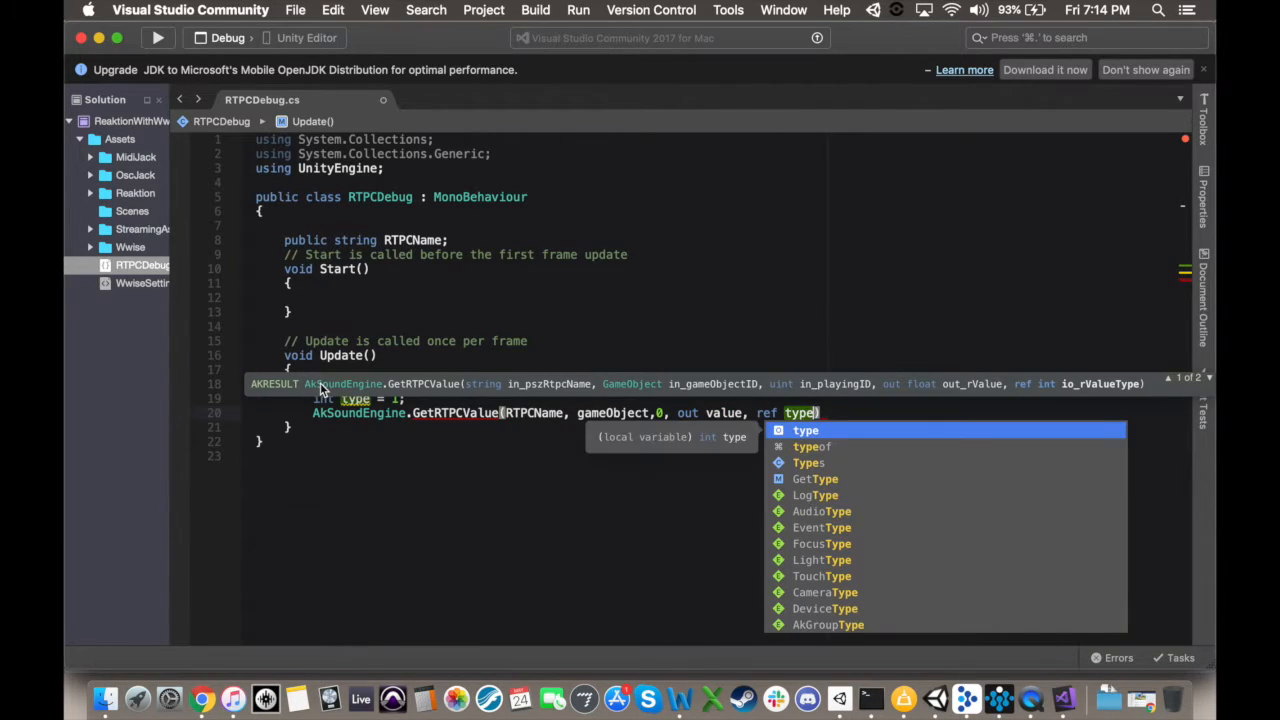
type(");")
Step: Add the line Debug.Log(value); at the end of Update and save the script
key("Return")
type("Debug.Log(va")
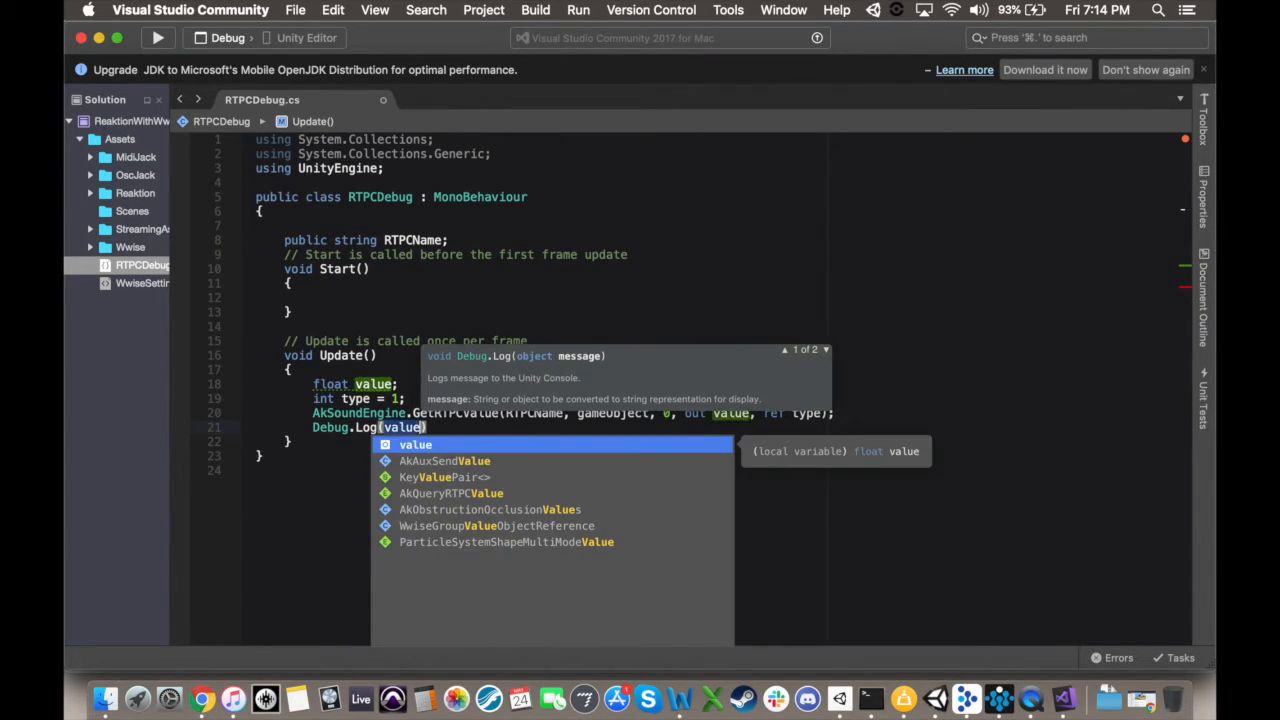
key("Return")
type(";")
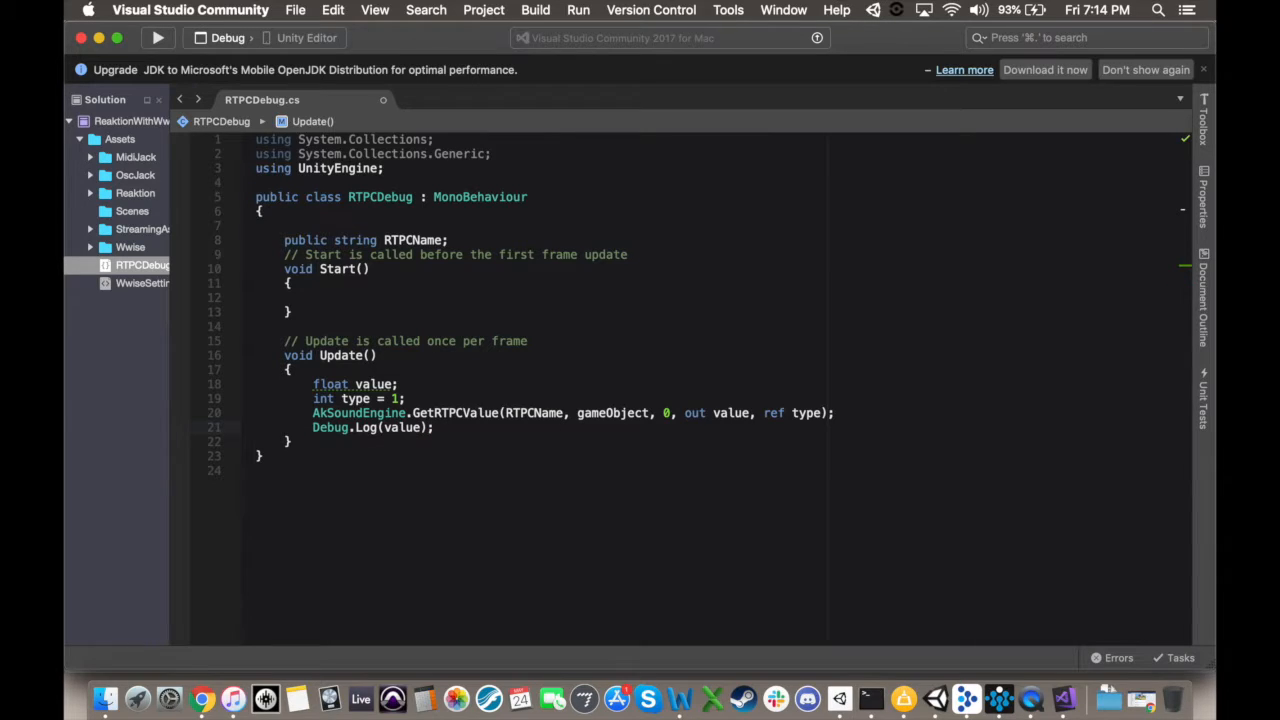
key("super+s")
Step: Switch to Unity and create an empty game object named RTPCDebug in the ReaktionAndWwise scene
left_click(935, 699)
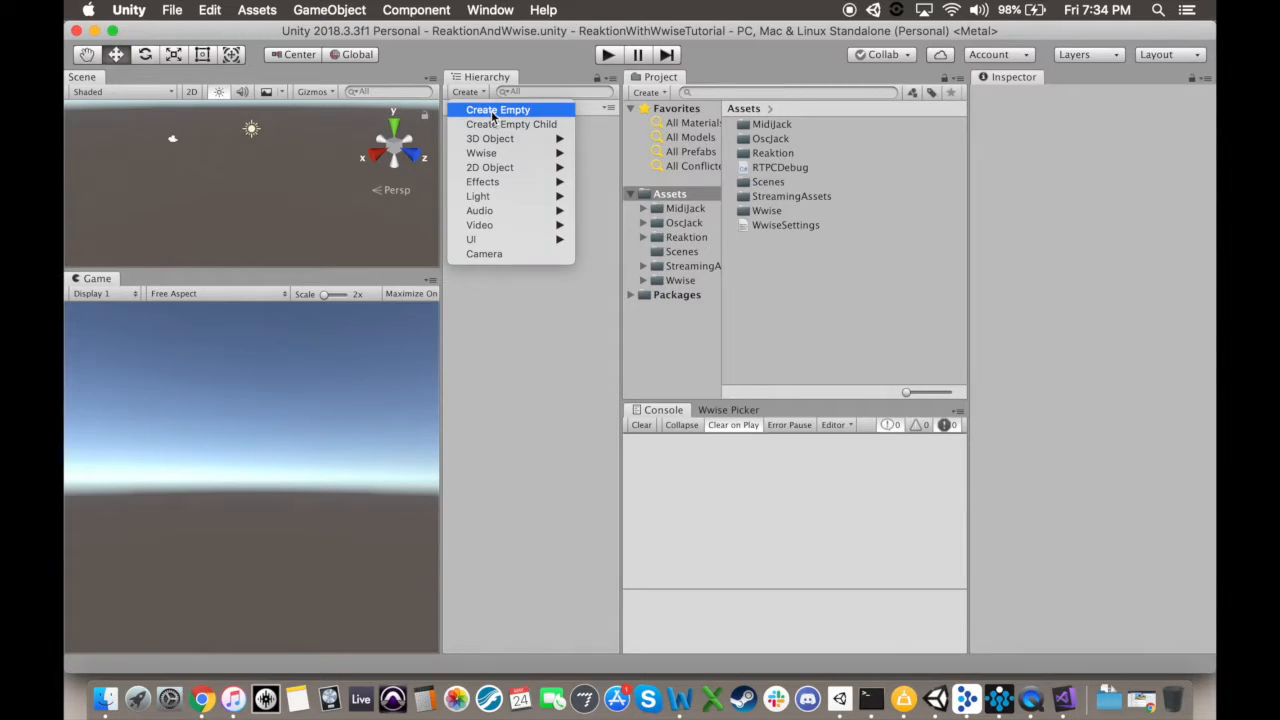
left_click(495, 112)
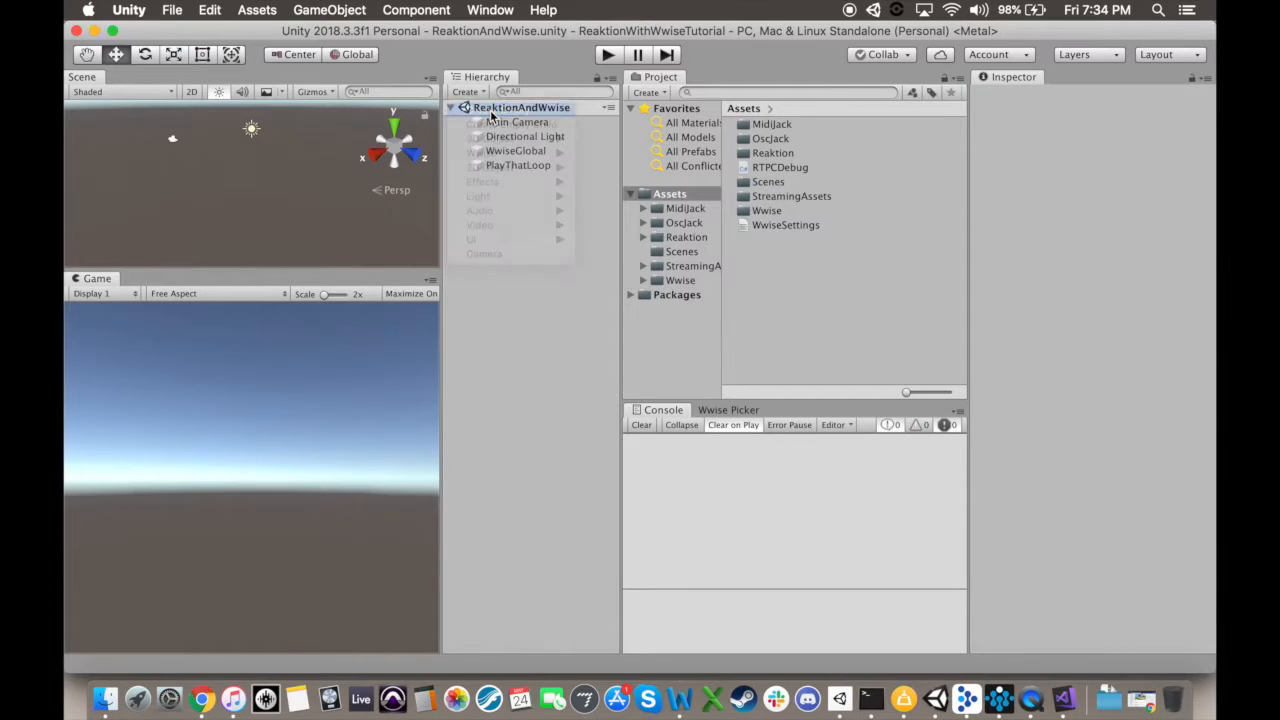
right_click(518, 180)
left_click(576, 235)
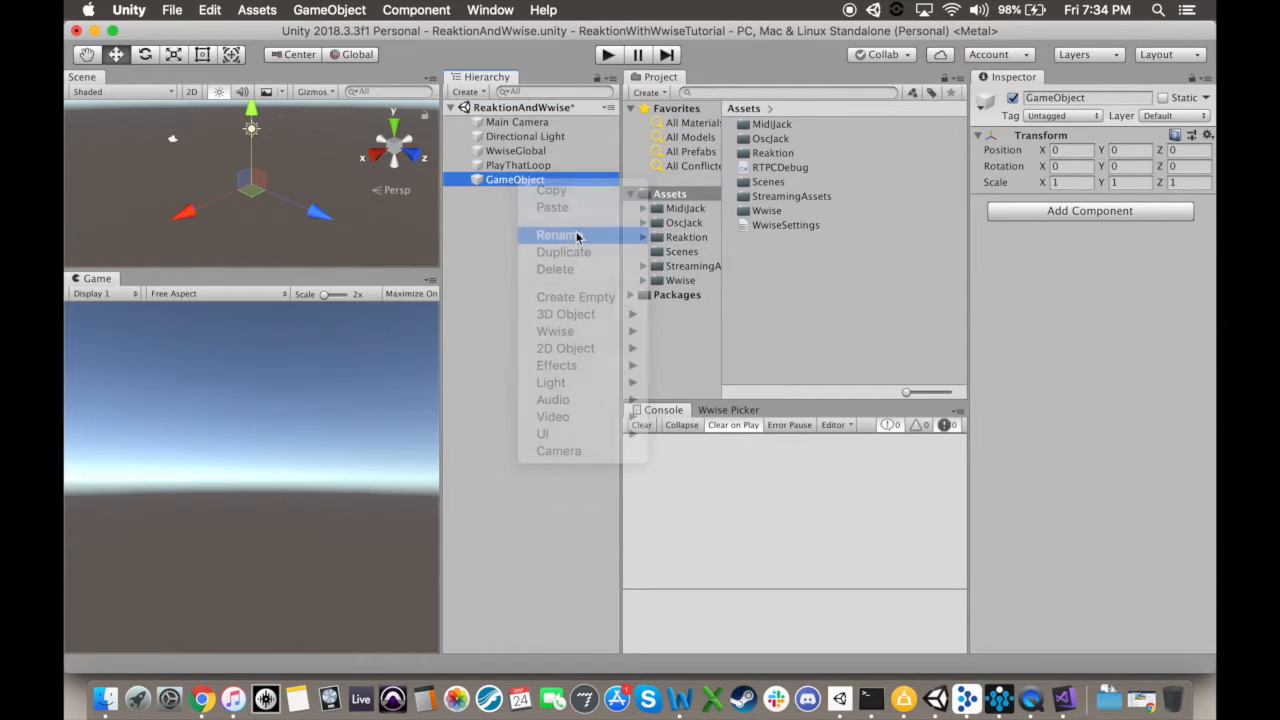
type("RTPCDebug")
key("Return")
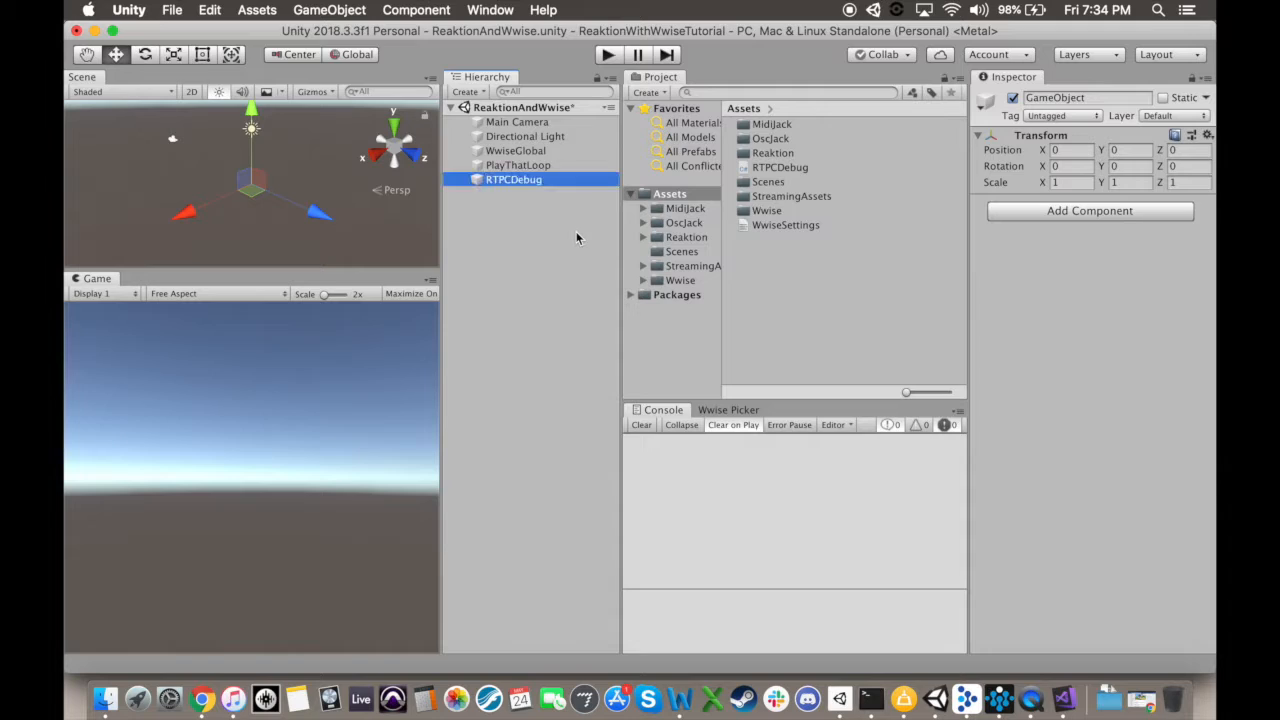
Step: Add the RTPC Debug script component to the RTPCDebug object and set its RTPC Name to MeterOneRTPC
left_click(1046, 212)
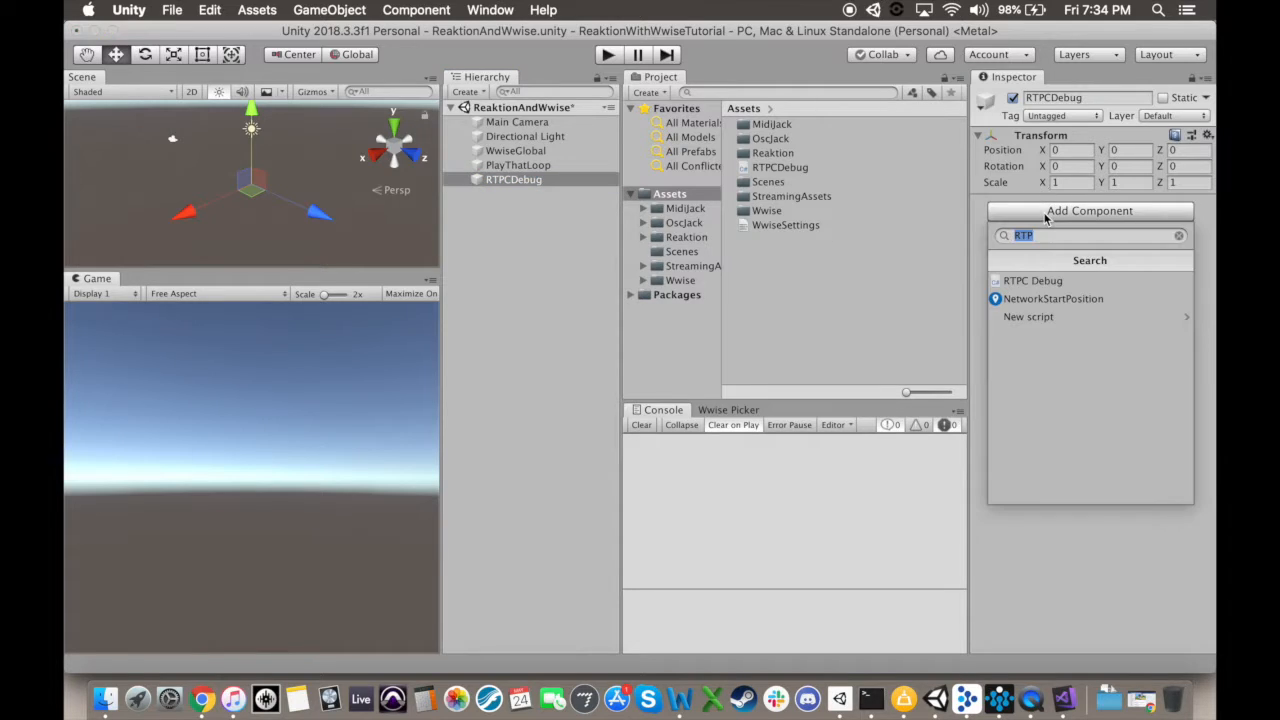
left_click(1045, 280)
left_click(1110, 233)
type("MeterOneRTPC")
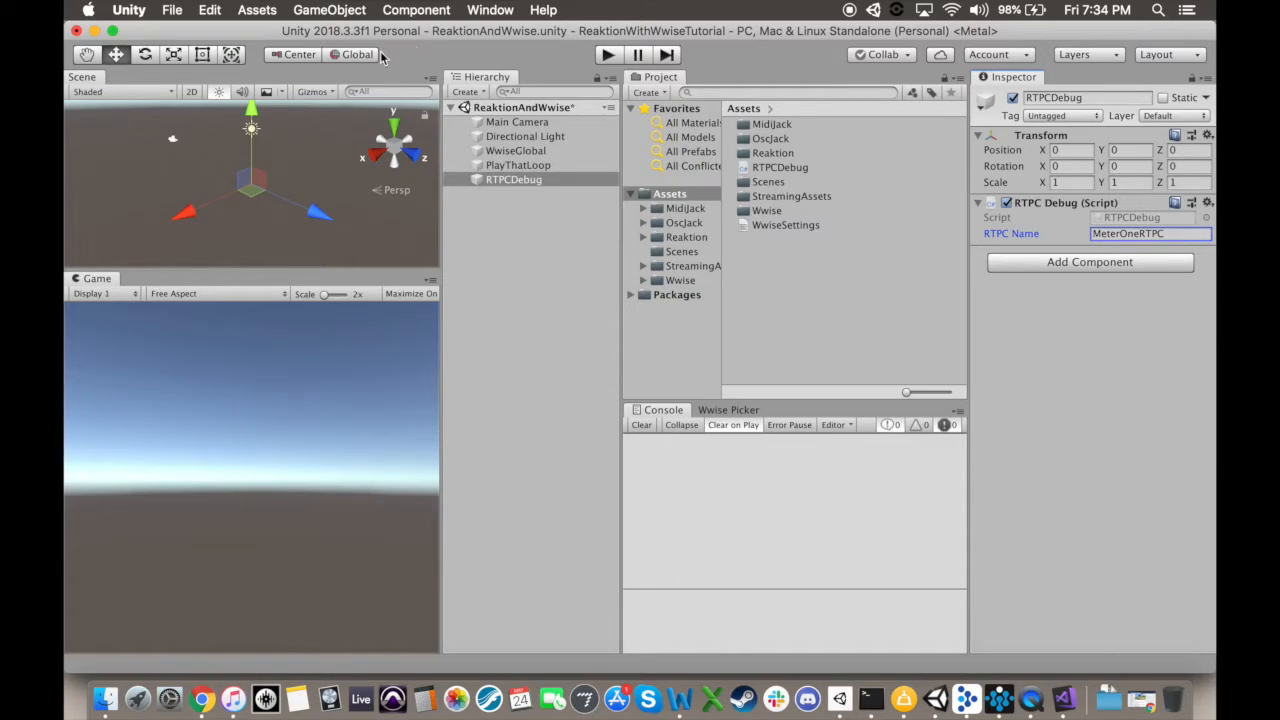
Step: Play the scene to check the MeterOneRTPC values logged to the console
left_click(527, 370)
left_click(606, 56)
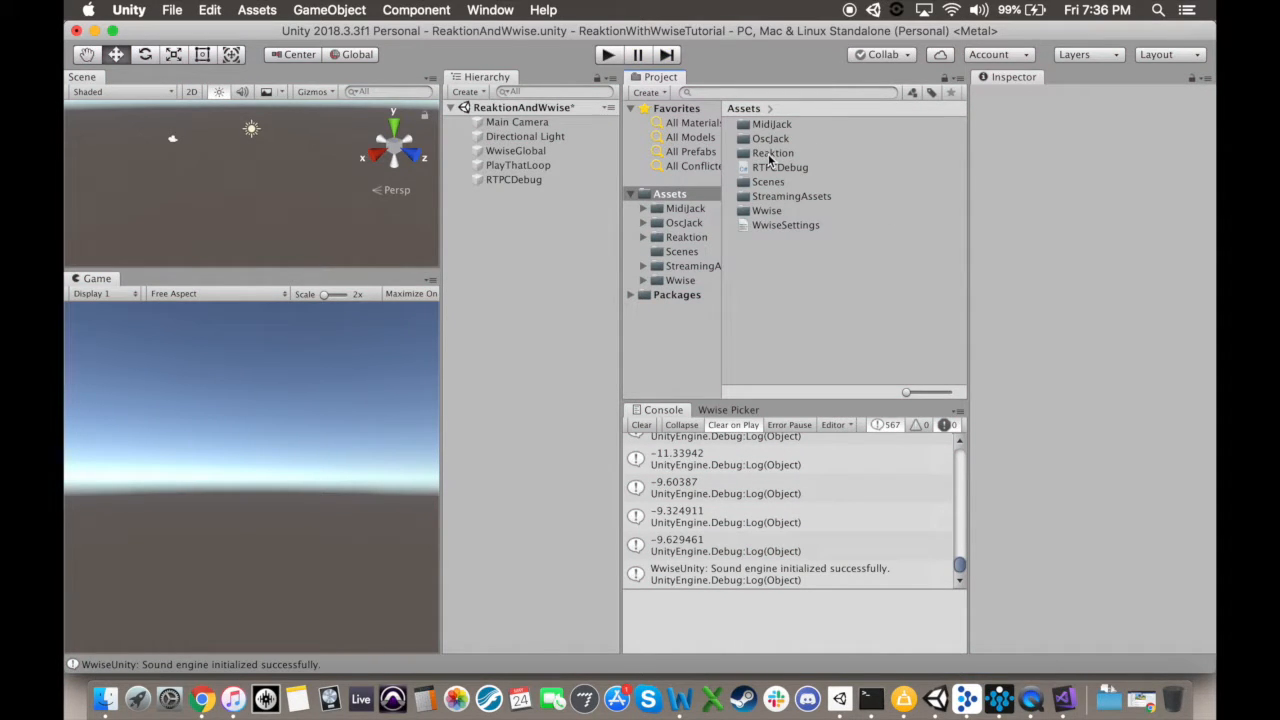
Step: Create a C# script named WwiseInjector in the project's Reaktion/Injector folder
double_click(765, 152)
double_click(776, 158)
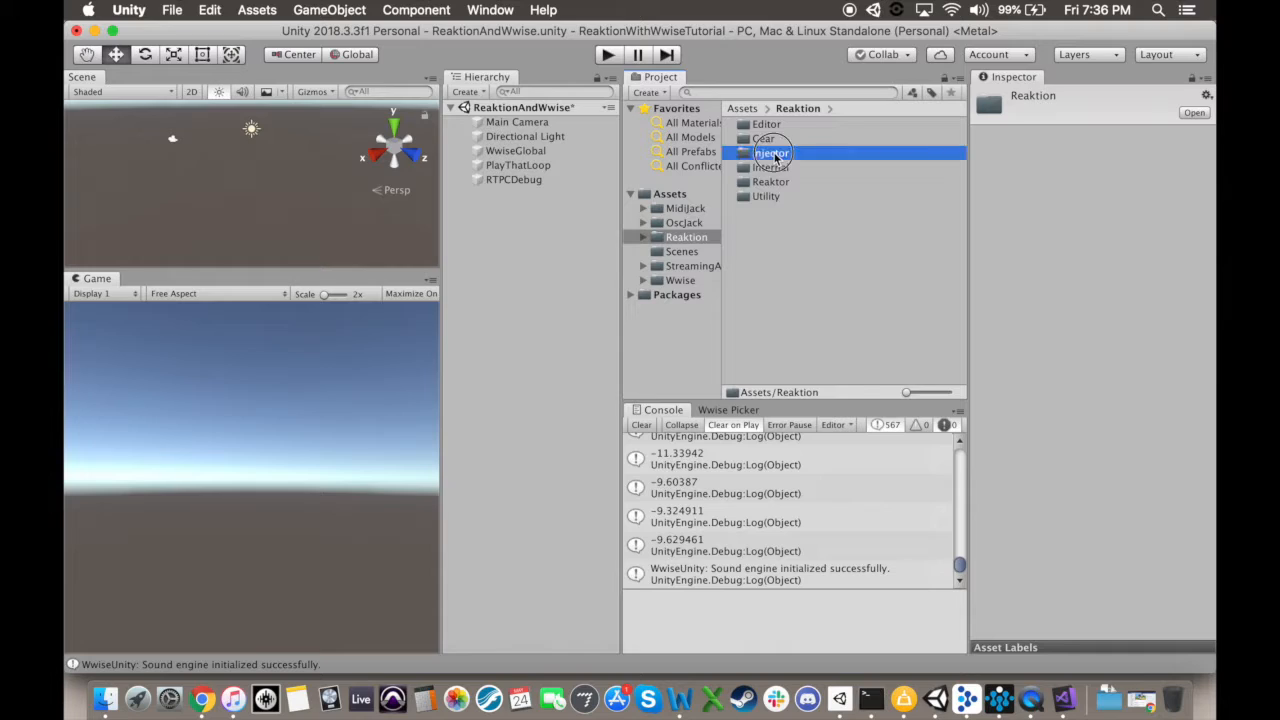
left_click(794, 126)
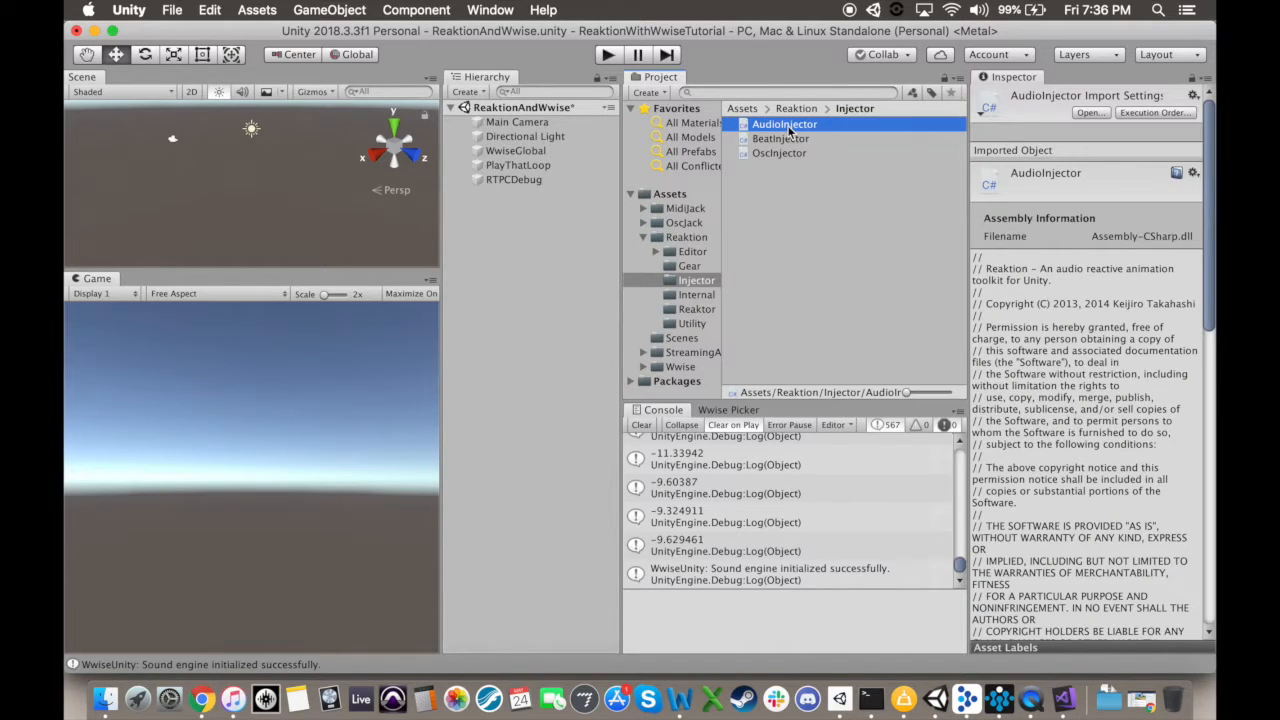
right_click(790, 130)
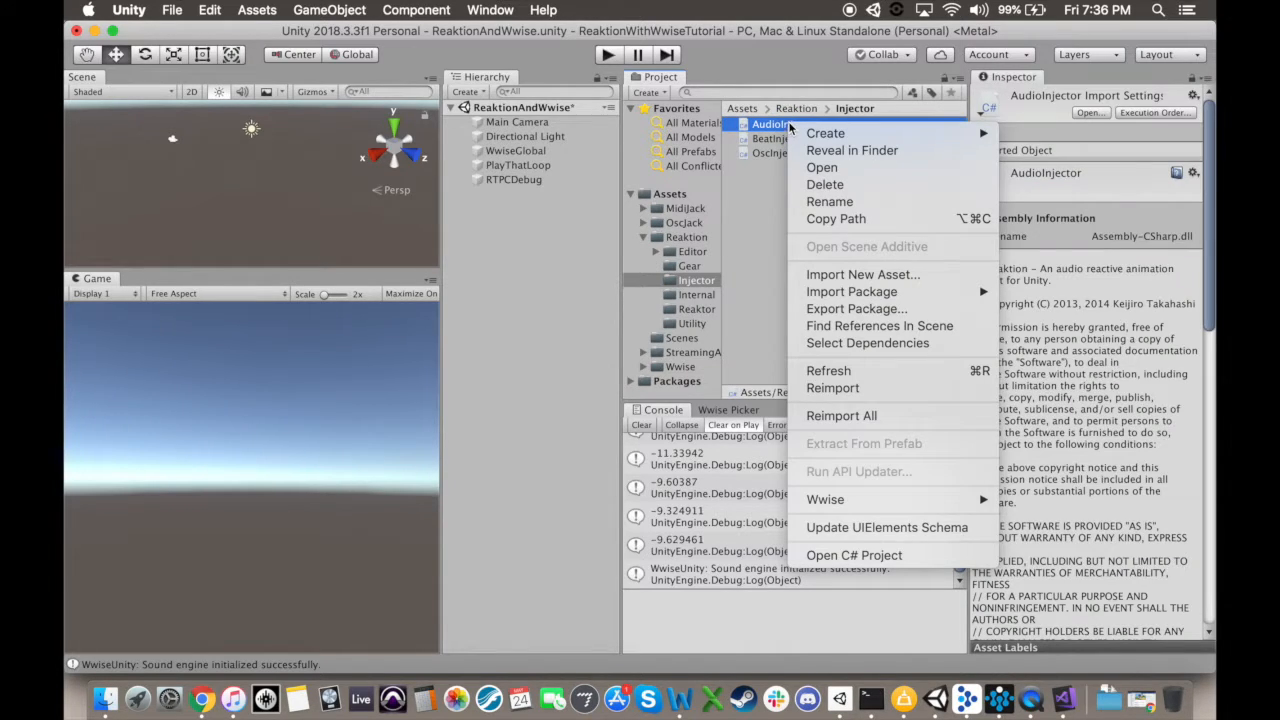
mouse_move(803, 133)
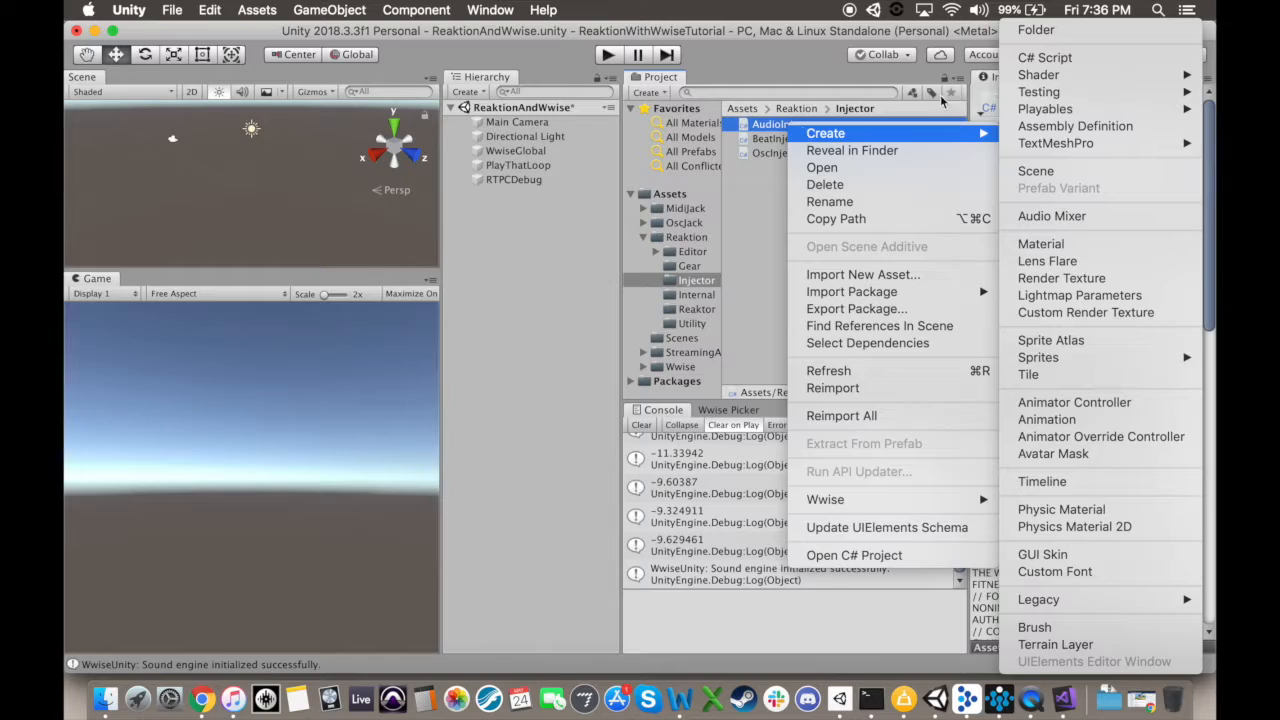
left_click(1108, 56)
type("WwiseInjector")
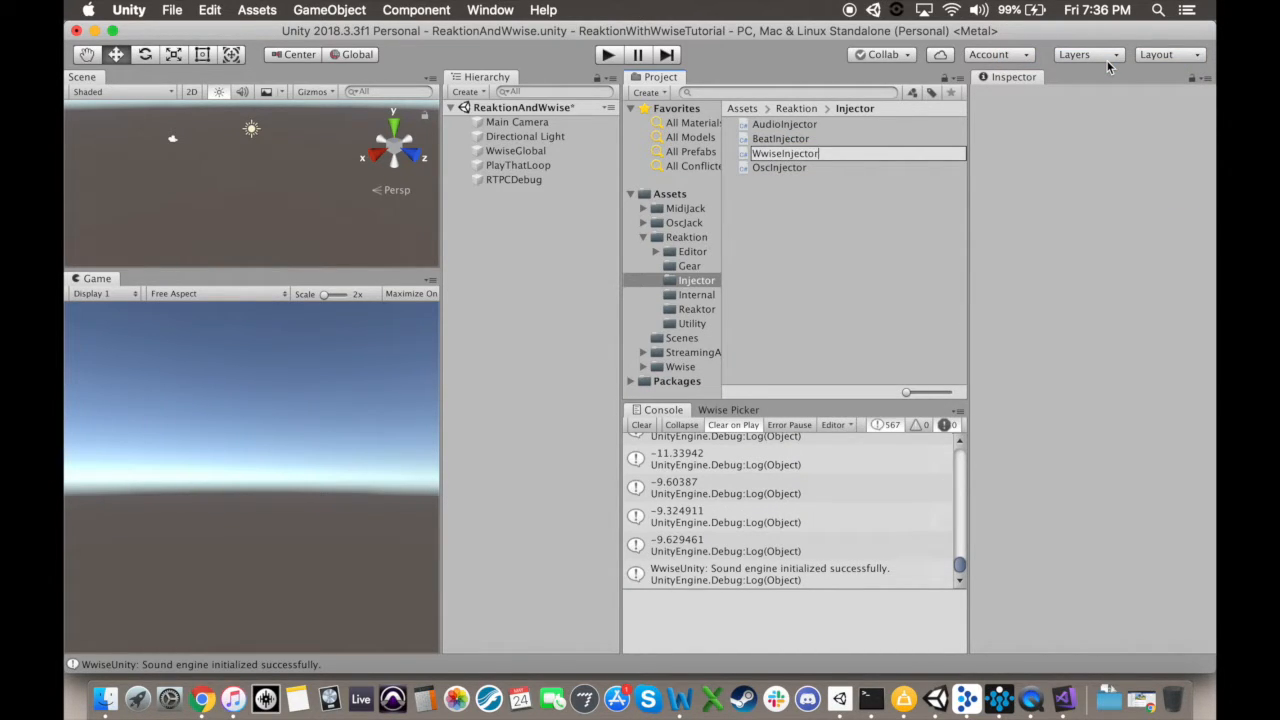
key("Return")
Step: Open AudioInjector and WwiseInjector in Visual Studio and replace WwiseInjector's template code with the full AudioInjector code
left_click(781, 127)
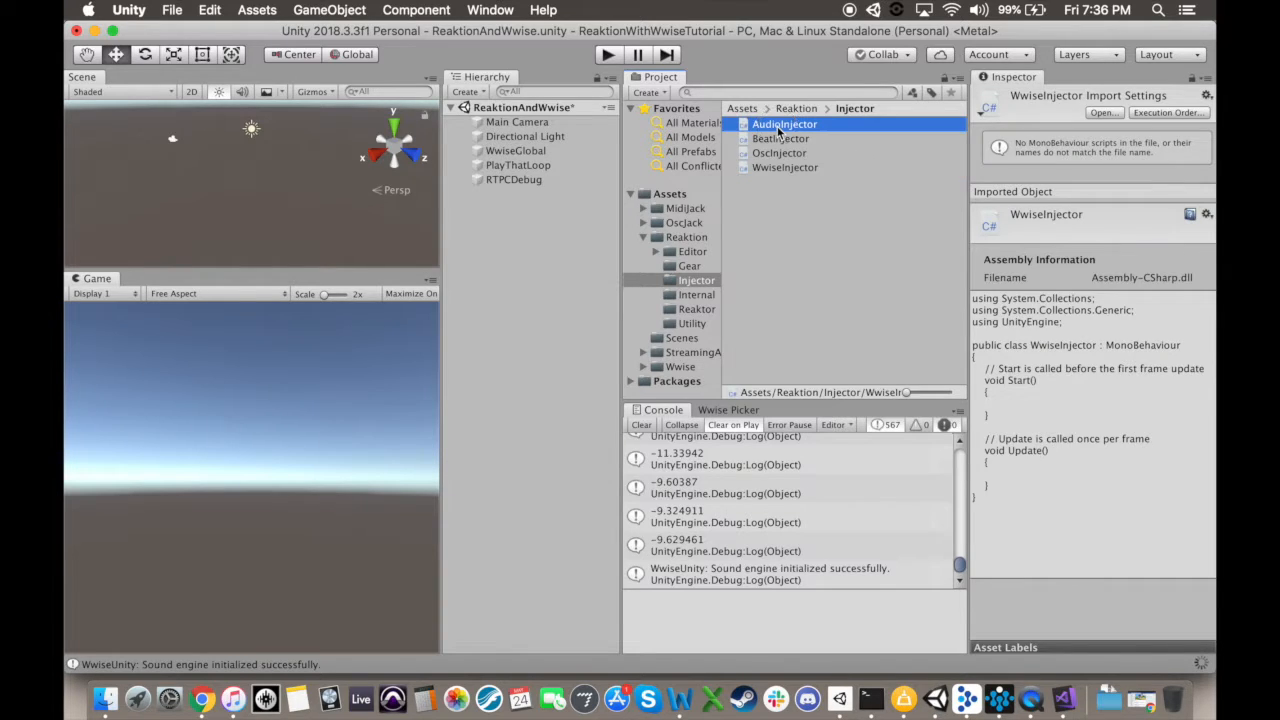
double_click(778, 168)
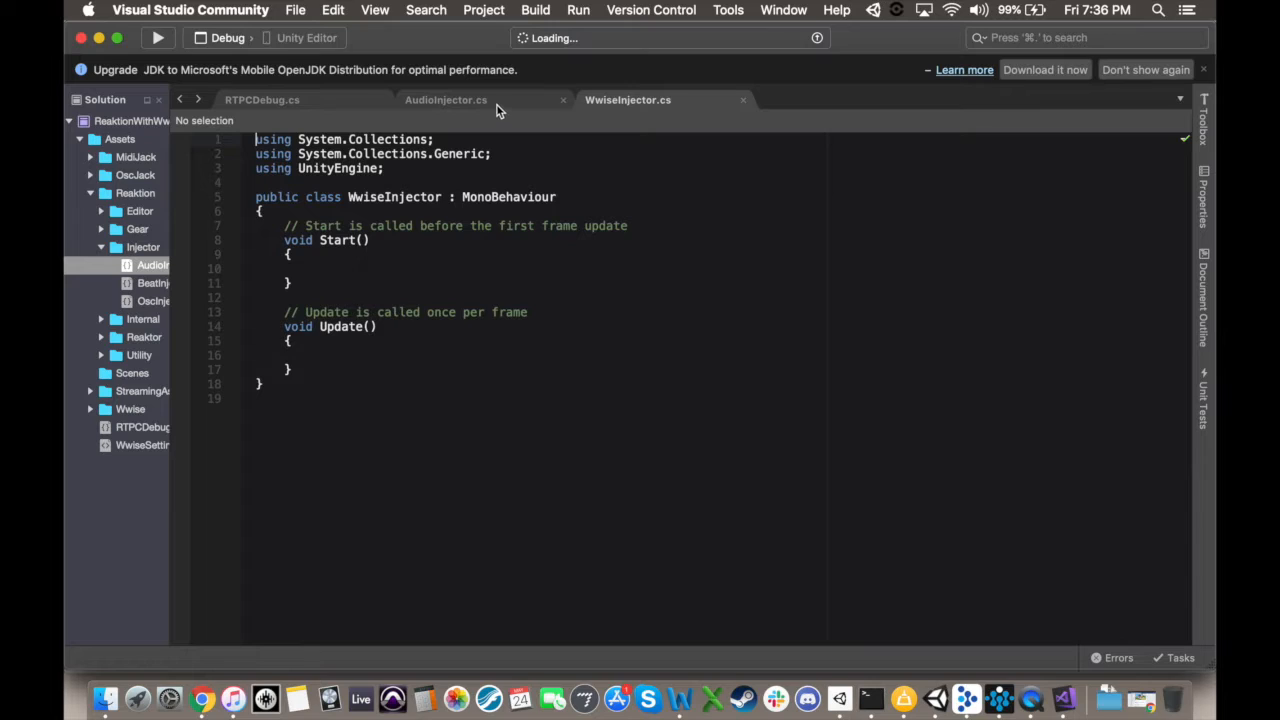
left_click(493, 101)
left_click(455, 366)
key("super+a")
scroll(455, 366, "down", 10)
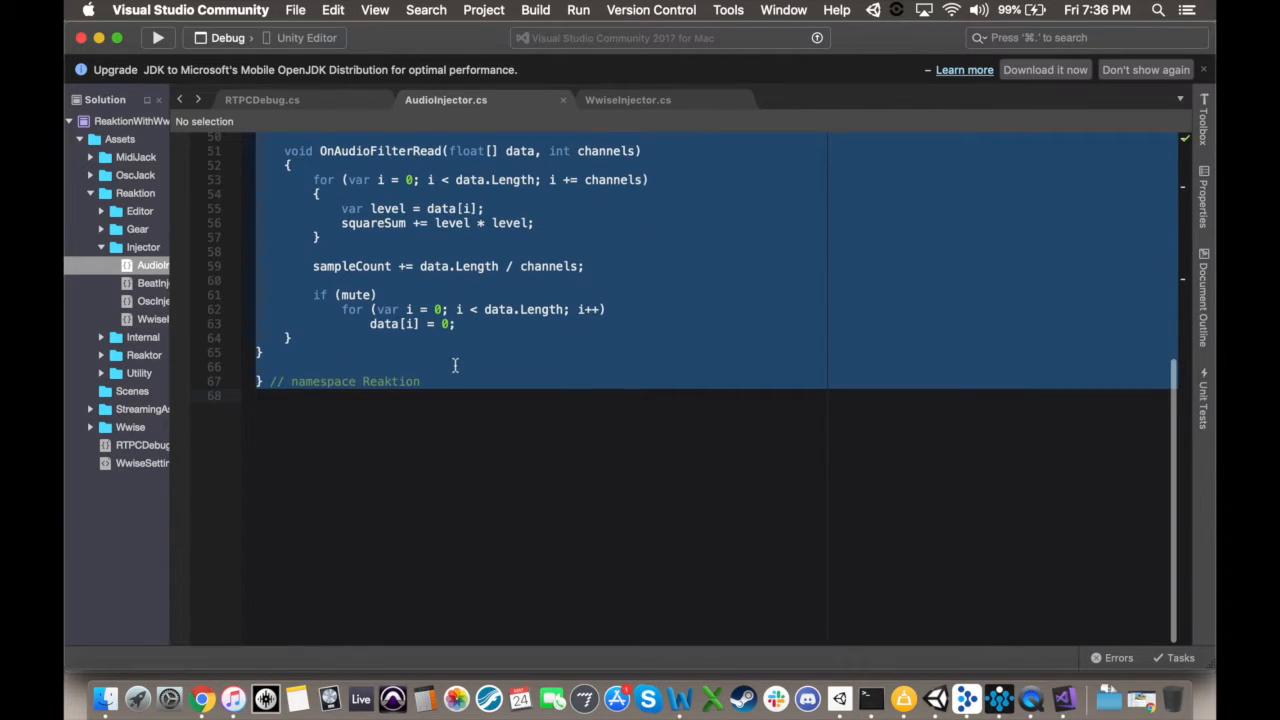
left_click(630, 100)
key("super+a")
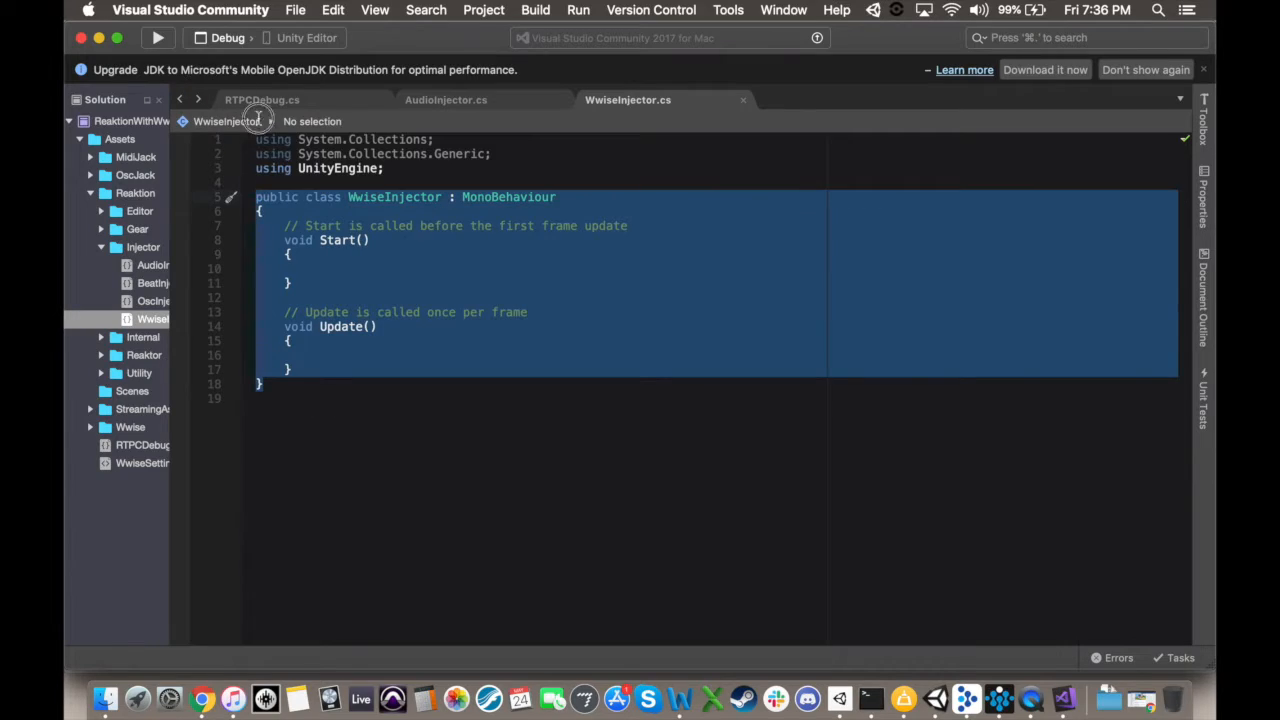
key("super+v")
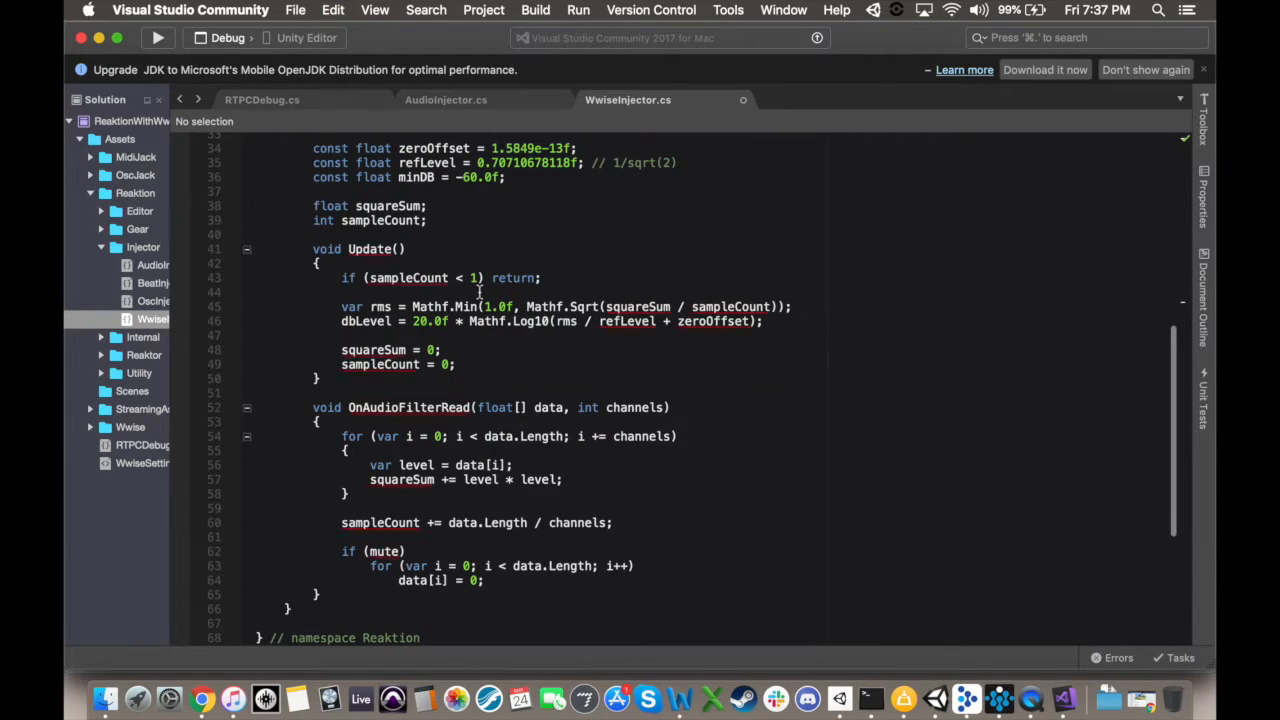
Step: Rename the pasted AudioInjector class to WwiseInjector and save the script
scroll(480, 291, "up", 10)
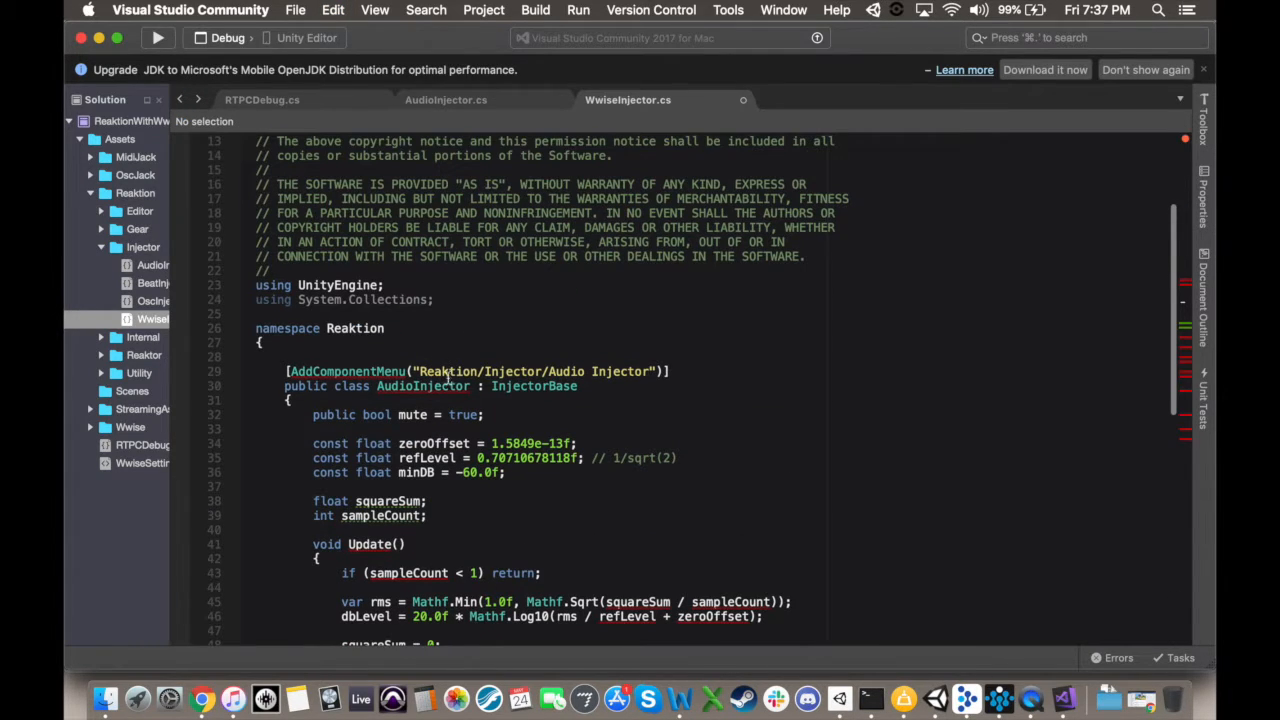
left_click(412, 387)
key("BackSpace")
key("BackSpace")
key("BackSpace")
key("BackSpace")
key("BackSpace")
type("Wwise")
left_click(497, 417)
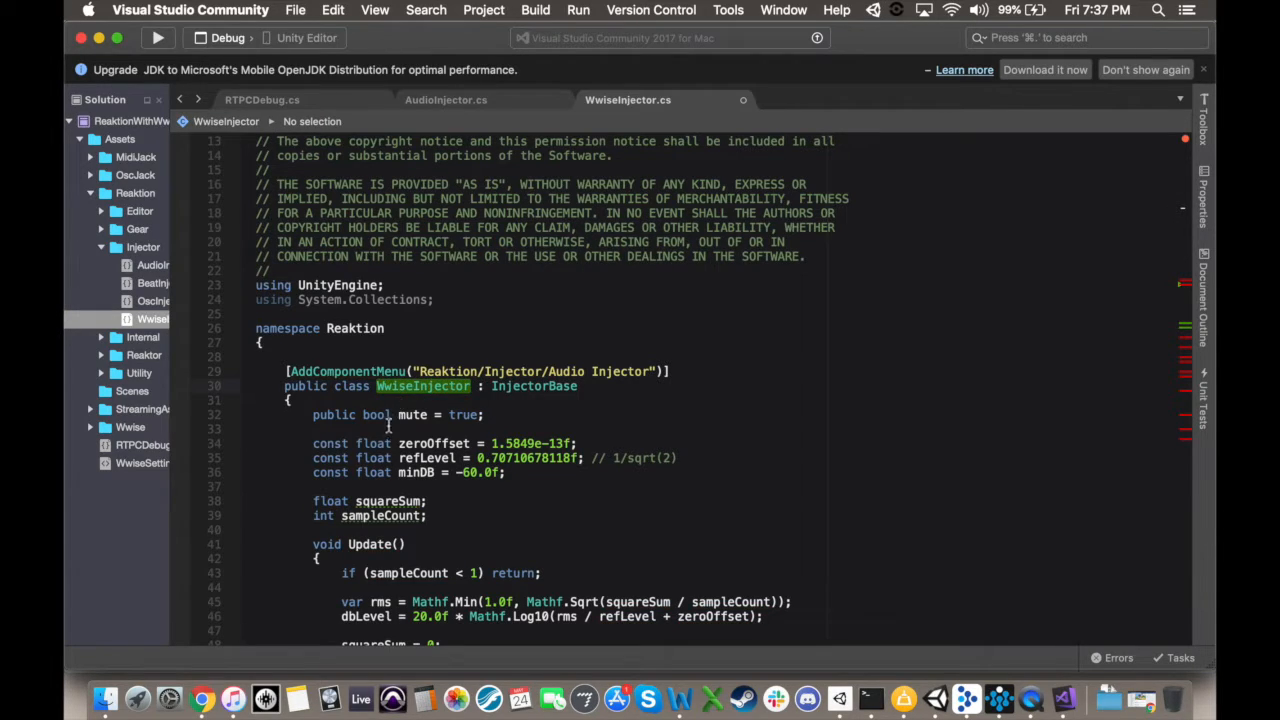
Step: Delete all the code inside the Update method of WwiseInjector
scroll(498, 419, "down", 5)
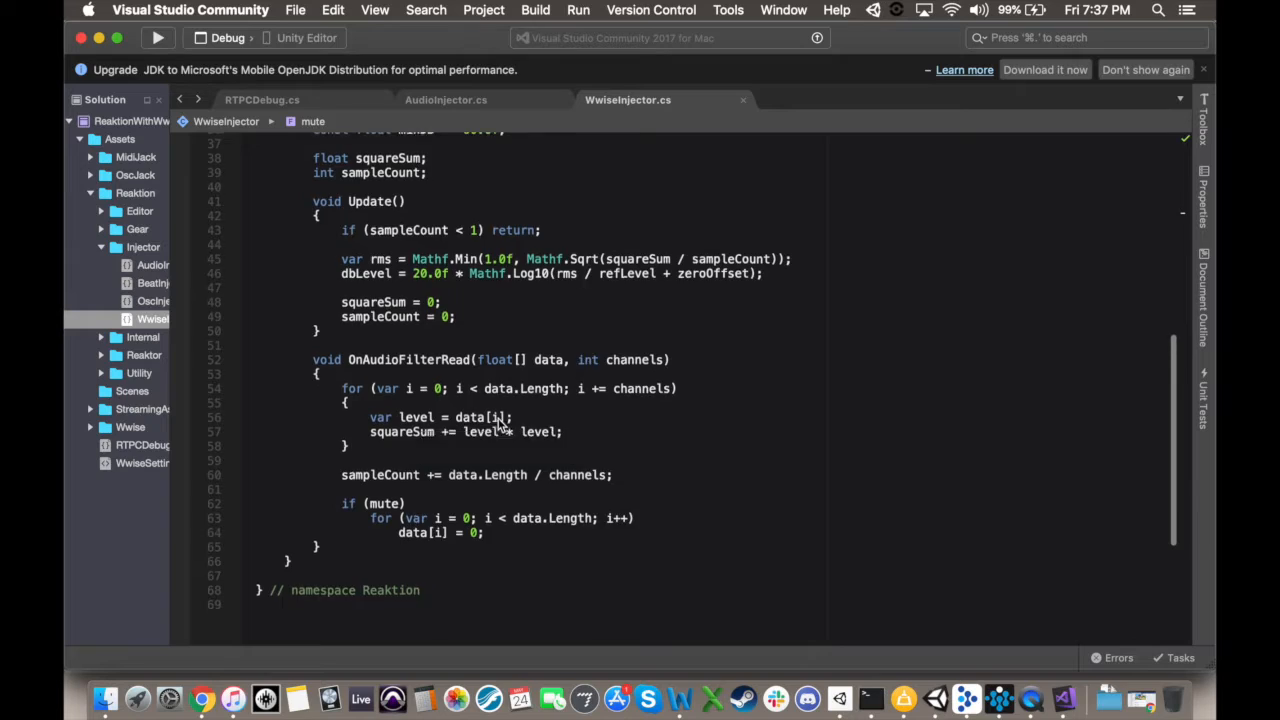
scroll(450, 414, "up", 4)
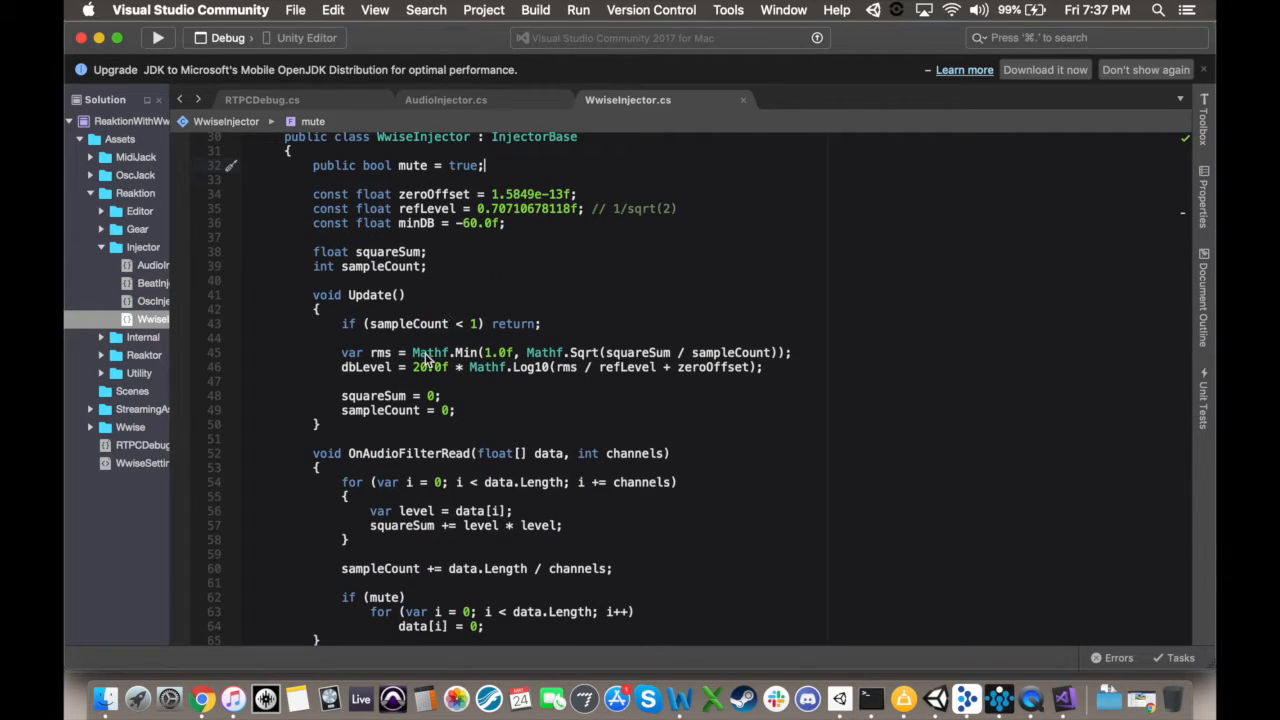
left_click_drag(343, 369, 808, 380)
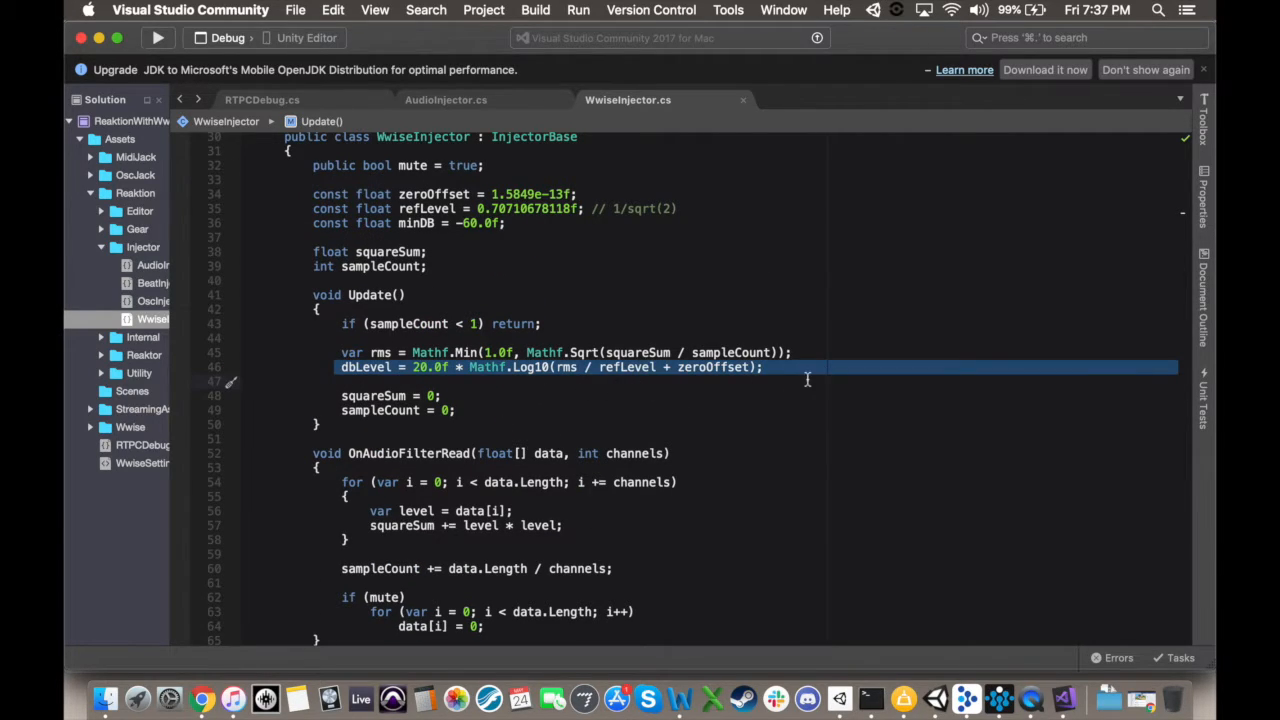
left_click(459, 407)
left_click_drag(475, 409, 247, 320)
key("BackSpace")
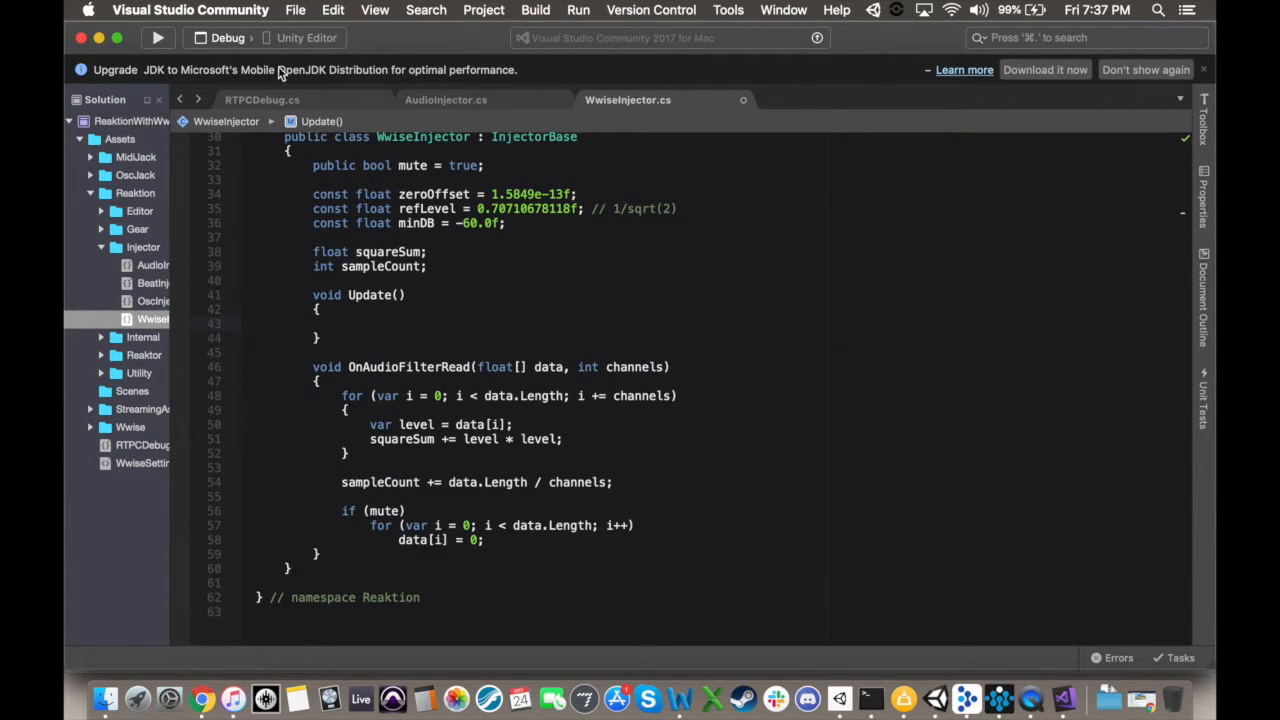
Step: Copy the Update body from RTPCDebug.cs, including the GetRTPCValue call, into WwiseInjector's empty Update method
left_click(316, 98)
left_click_drag(434, 427, 248, 384)
key("super+c")
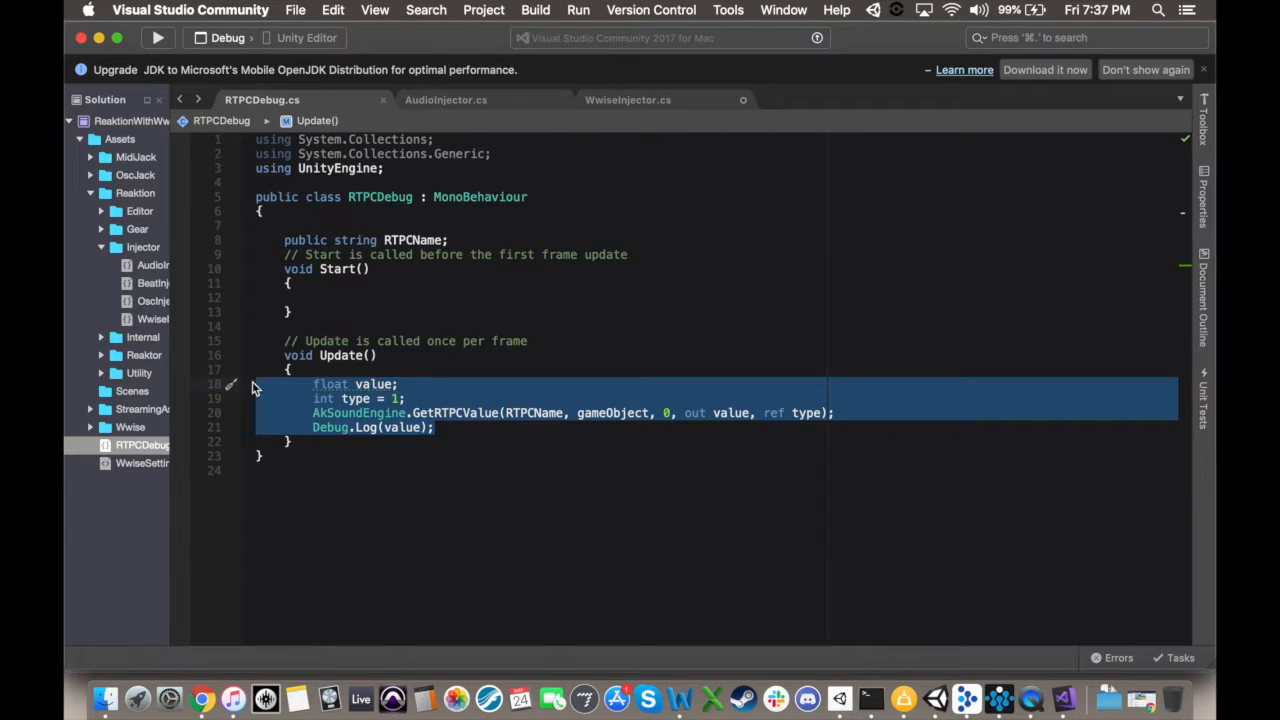
left_click(600, 104)
key("super+v")
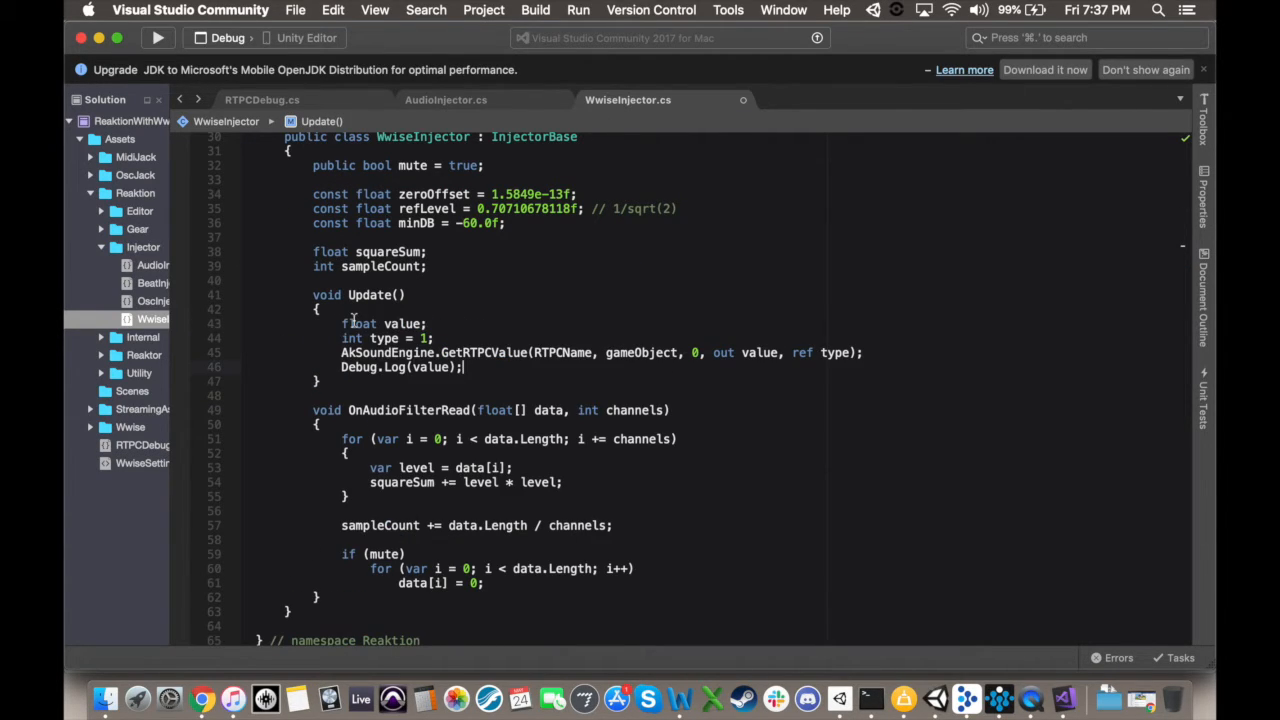
Step: Declare public string RTPCName; at the start of the WwiseInjector class, above the mute field
scroll(551, 302, "up", 3)
left_click(550, 258)
key("Return")
type("public string RTPCName")
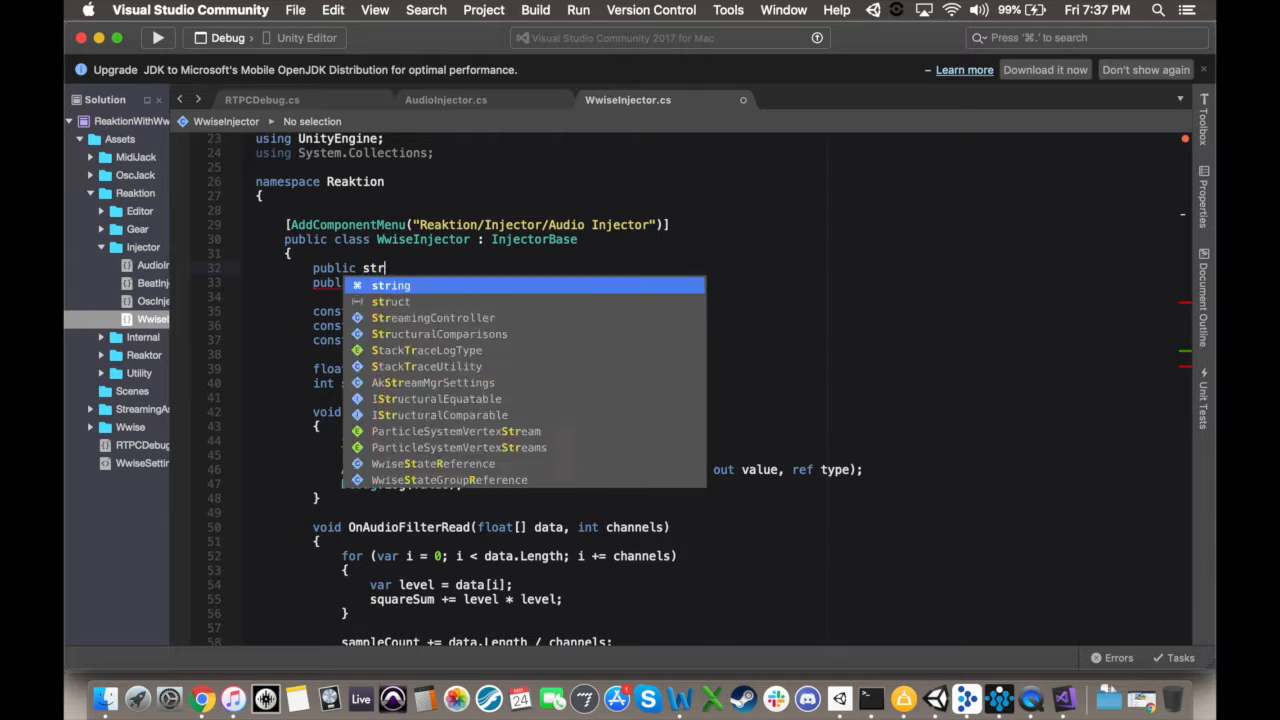
type(";")
Step: Add the line dbLevel = value; after the GetRTPCValue call in WwiseInjector's Update method
scroll(873, 392, "down", 3)
left_click(873, 388)
key("Return")
type("dbLevel = value;")
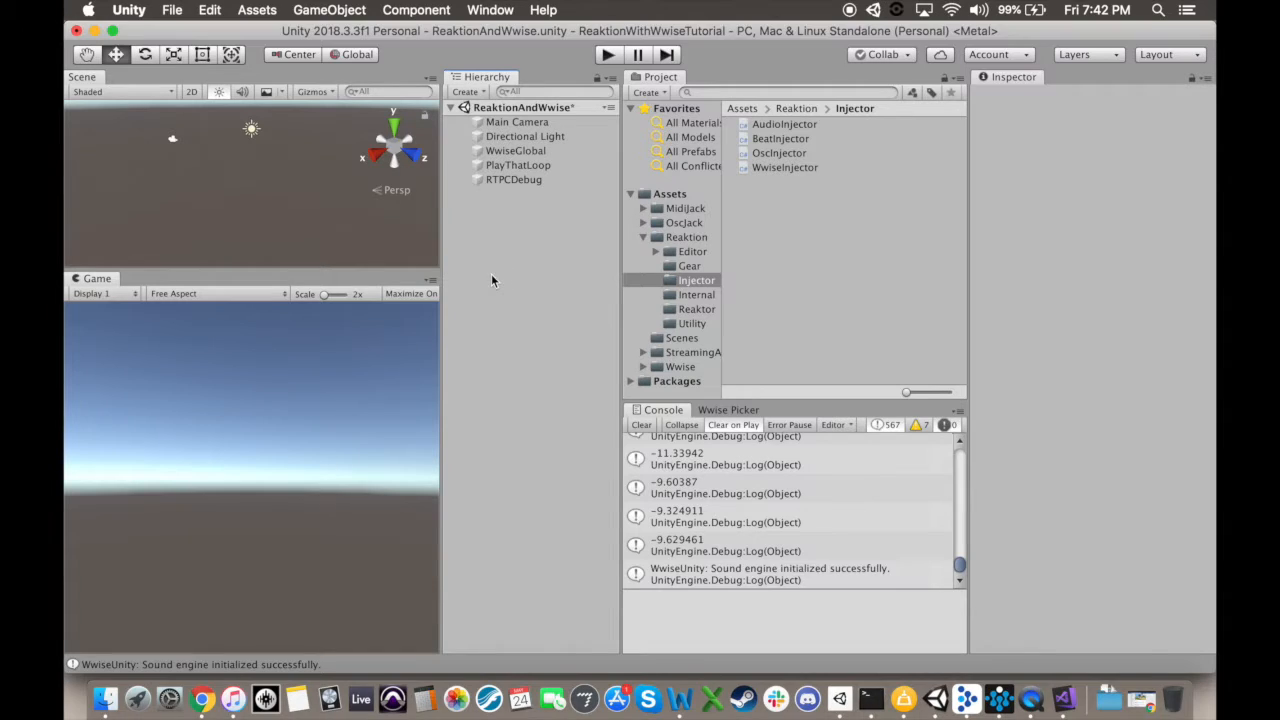
Step: Create an empty game object in the ReaktionAndWwise scene and name it MeterOneInjector
left_click(478, 92)
left_click(500, 108)
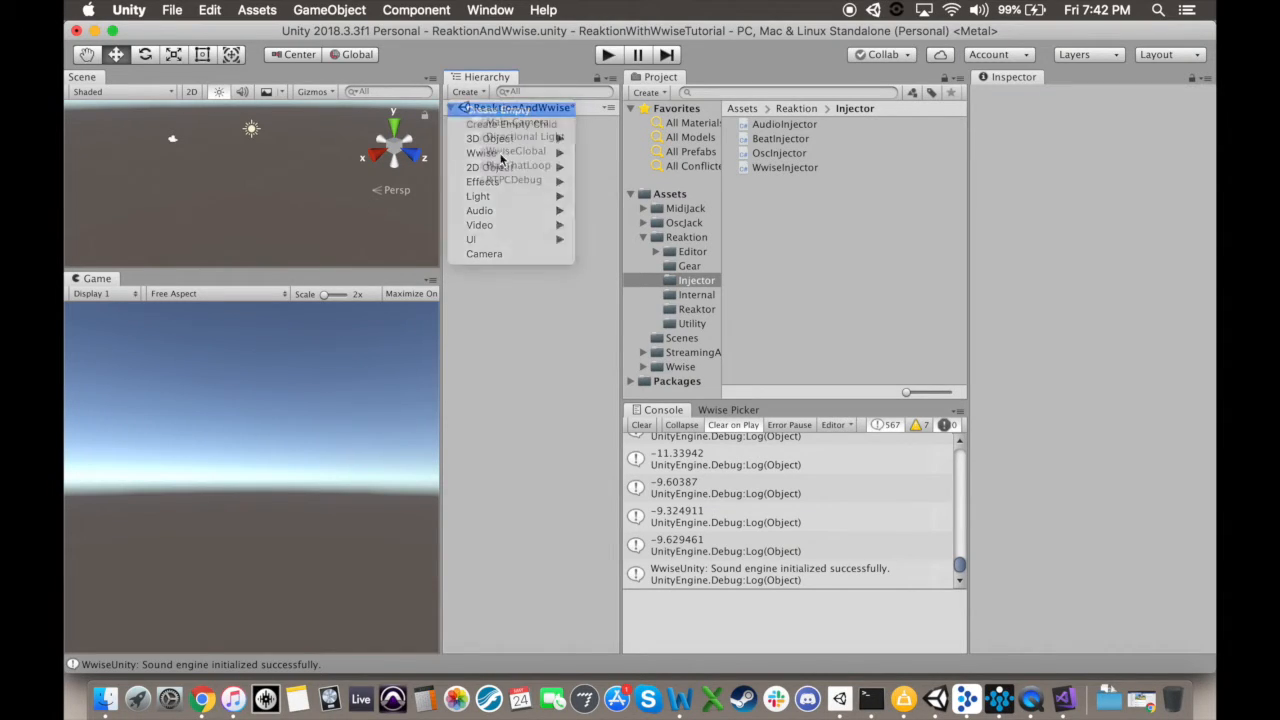
right_click(523, 194)
left_click(563, 247)
type("MeterOneInjector")
key("Return")
Step: Attach the WwiseInjector script to MeterOneInjector and set its RTPC Name to MeterOneRTPC
left_click(799, 200)
left_click_drag(785, 167, 1134, 390)
left_click(1120, 233)
type("MeterOne")
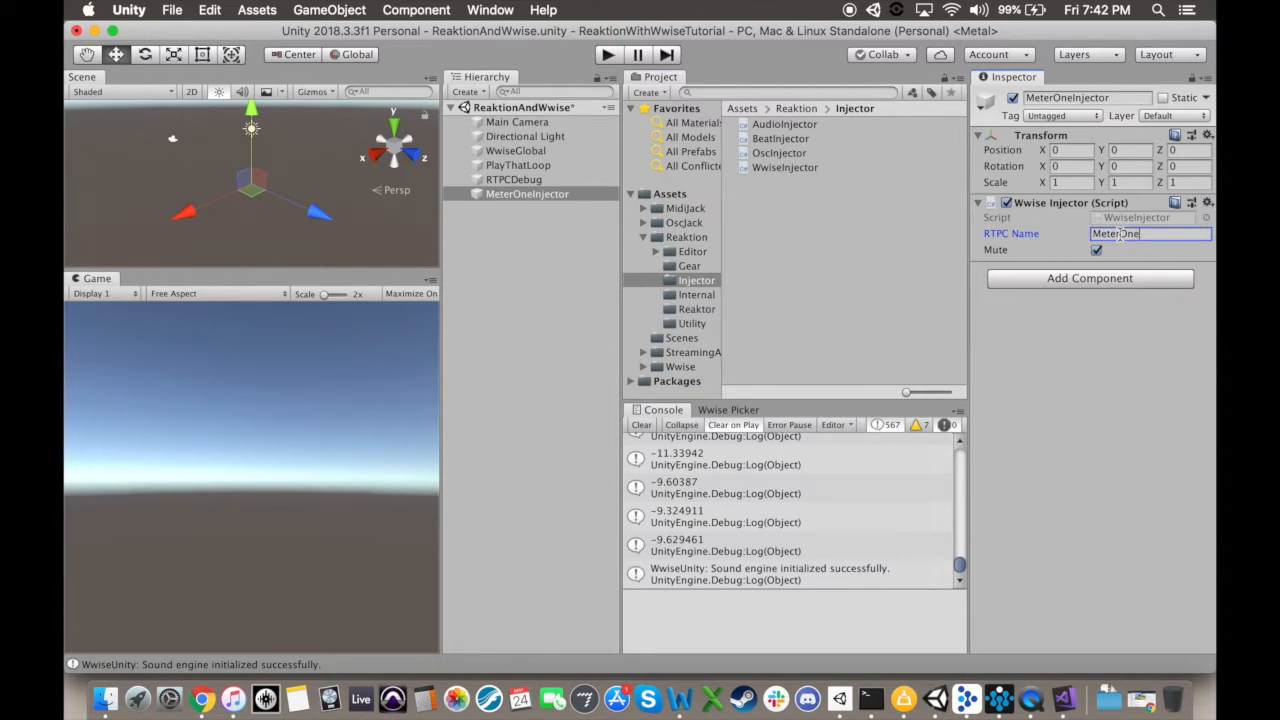
type("RTPC")
key("Return")
Step: Create an empty game object named MeterOneReaktor and add the Reaktor component to it
left_click(468, 92)
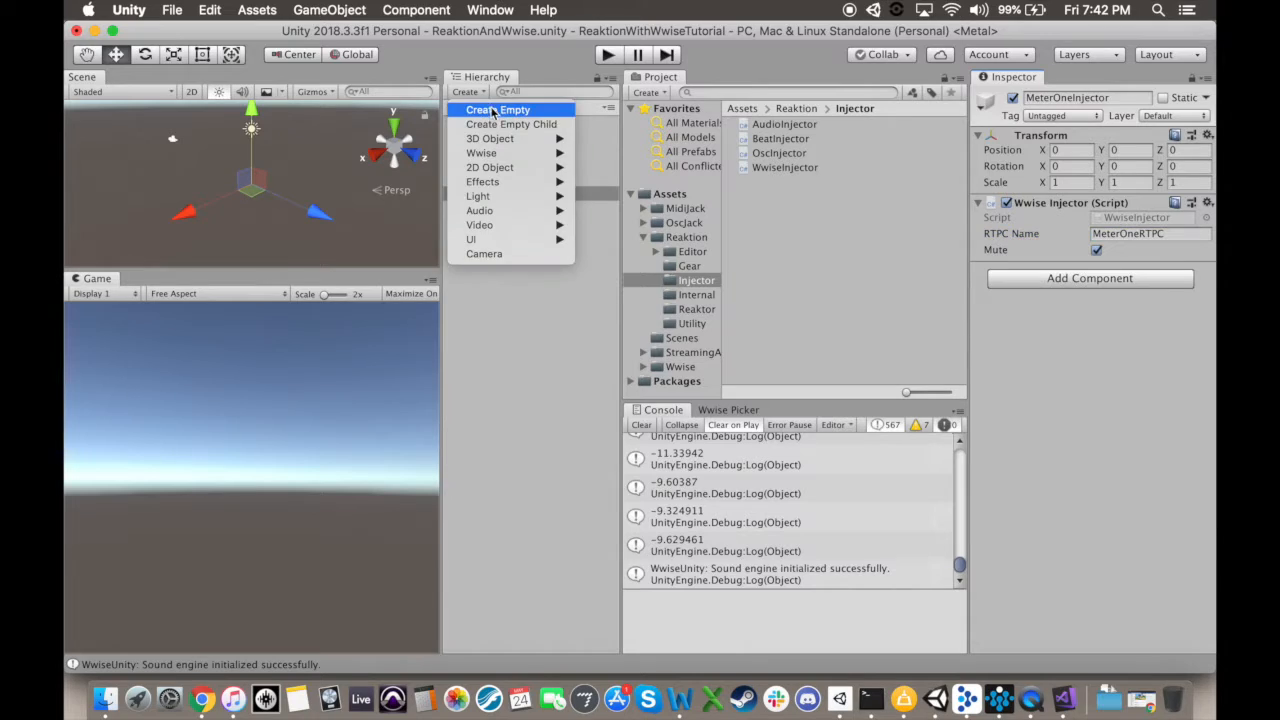
left_click(492, 110)
right_click(526, 207)
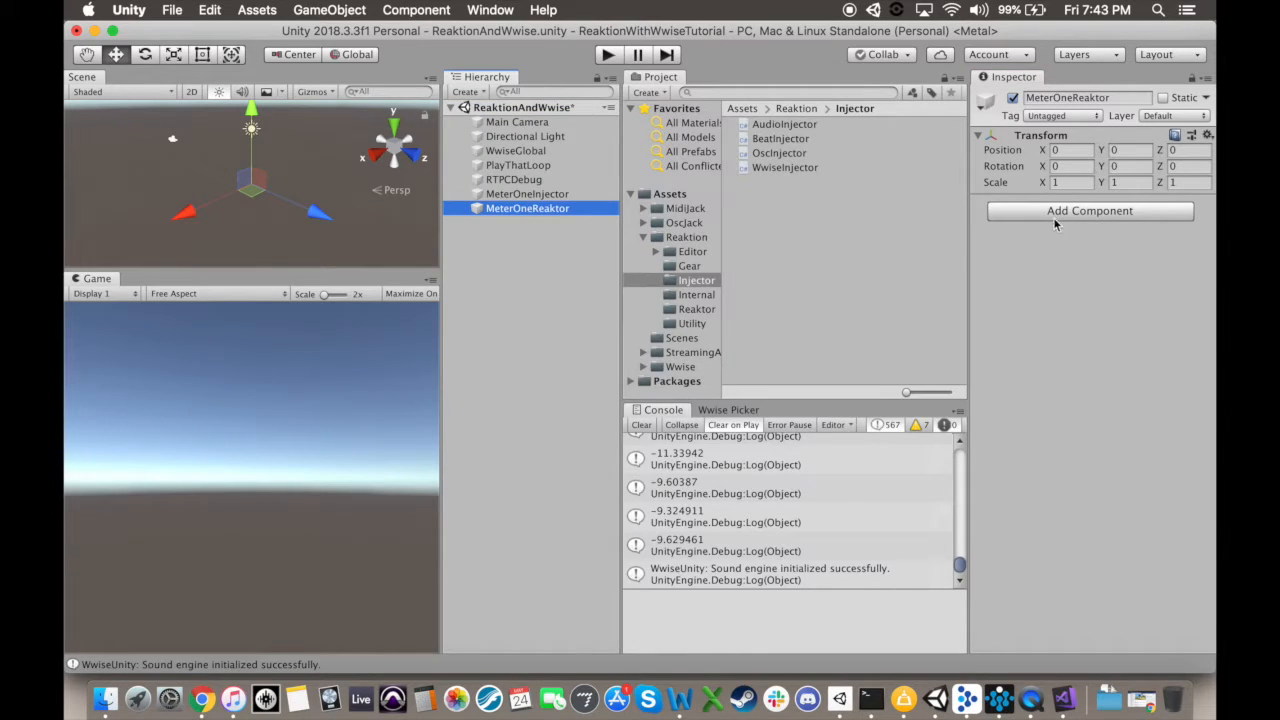
left_click(1054, 215)
type("reak")
left_click(1053, 284)
Step: Set the Reaktor's Injector to Bind By Reference and assign MeterOneInjector as the reference
left_click(1150, 217)
left_click(1158, 237)
left_click_drag(530, 195, 1149, 236)
Step: Create a cube named MeterOneMaterialGear and add the Material Gear component to it
left_click(475, 93)
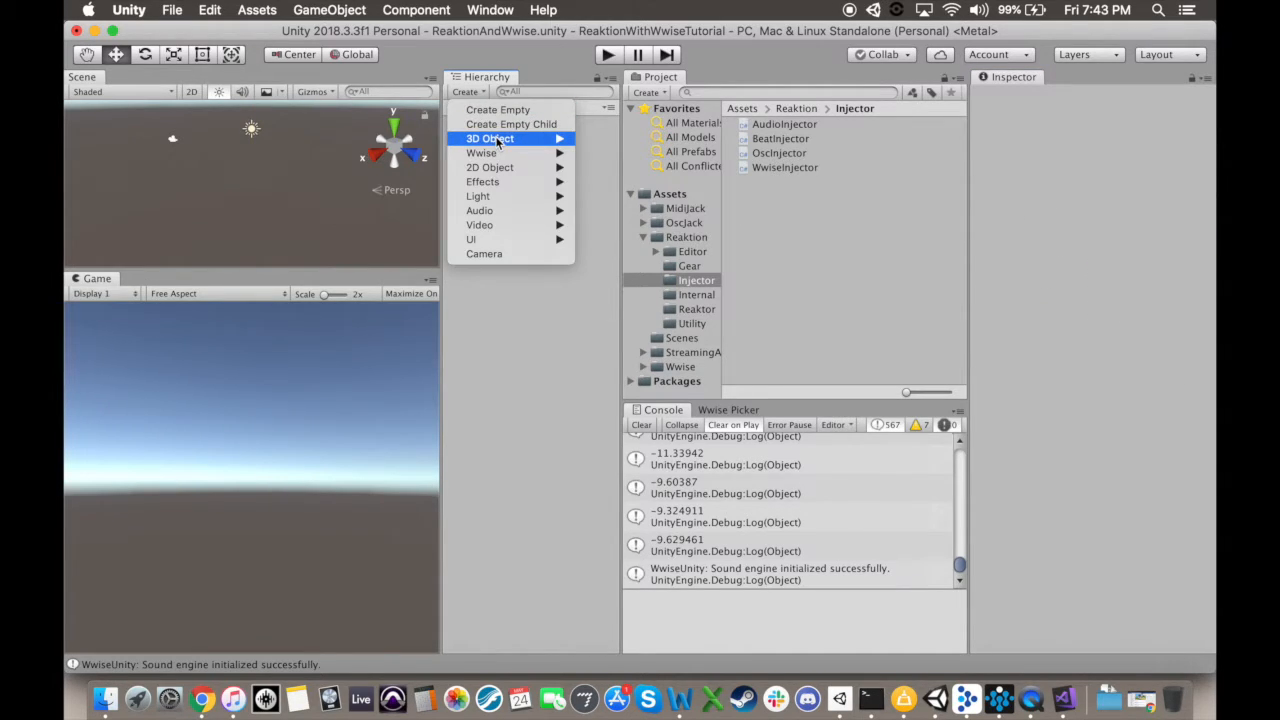
mouse_move(500, 138)
left_click(616, 141)
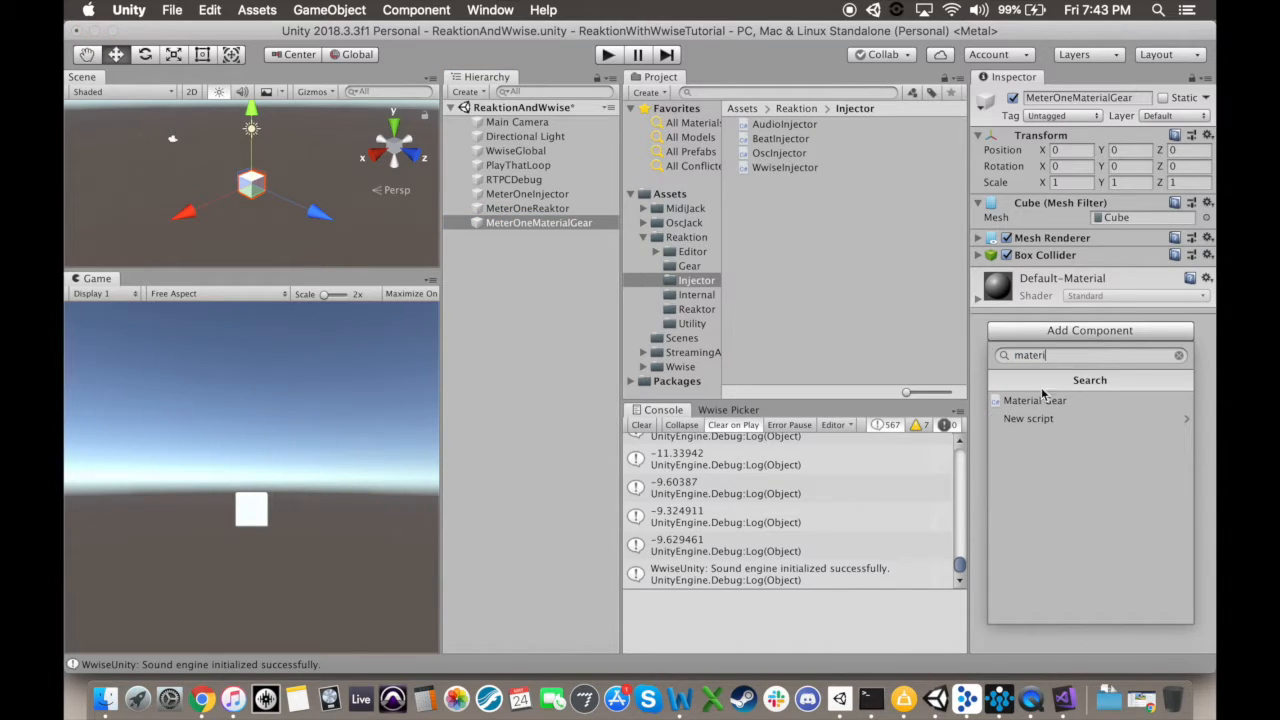
left_click(1041, 401)
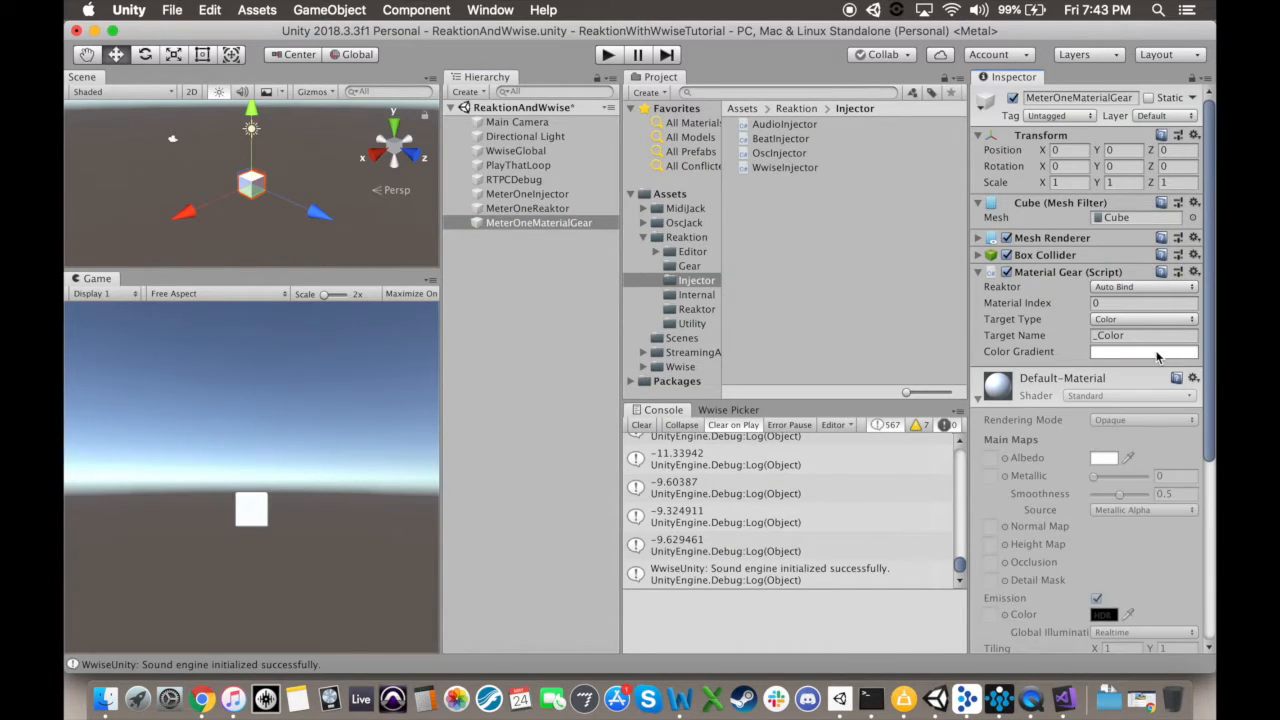
Step: Give the Material Gear the white-to-red gradient preset and bind its Reaktor by reference to MeterOneReaktor
left_click(1159, 353)
left_click(121, 204)
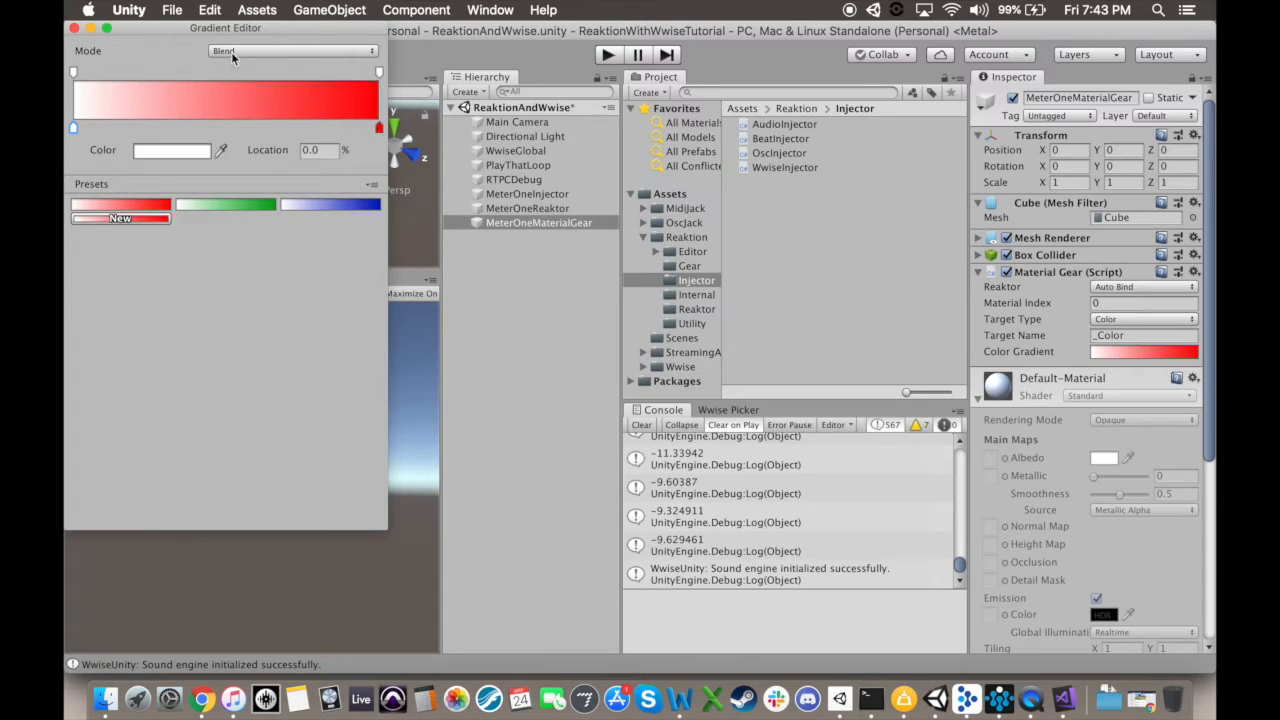
left_click(75, 29)
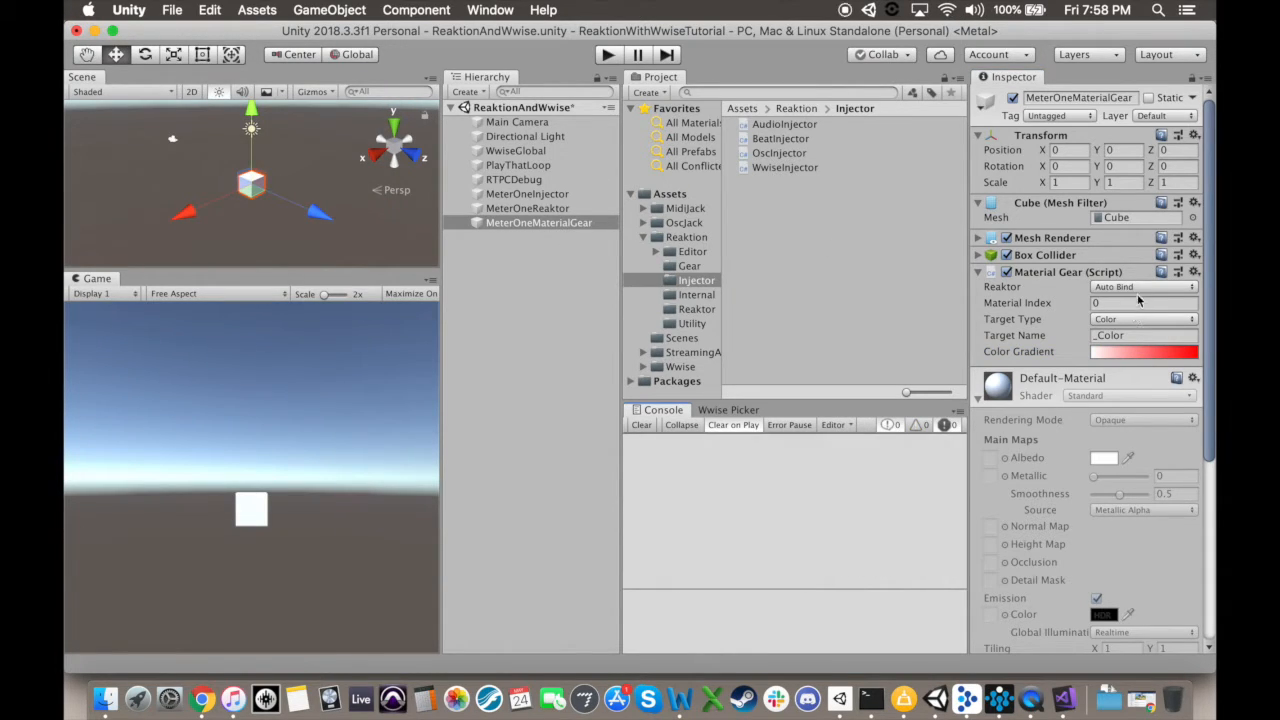
left_click(1139, 290)
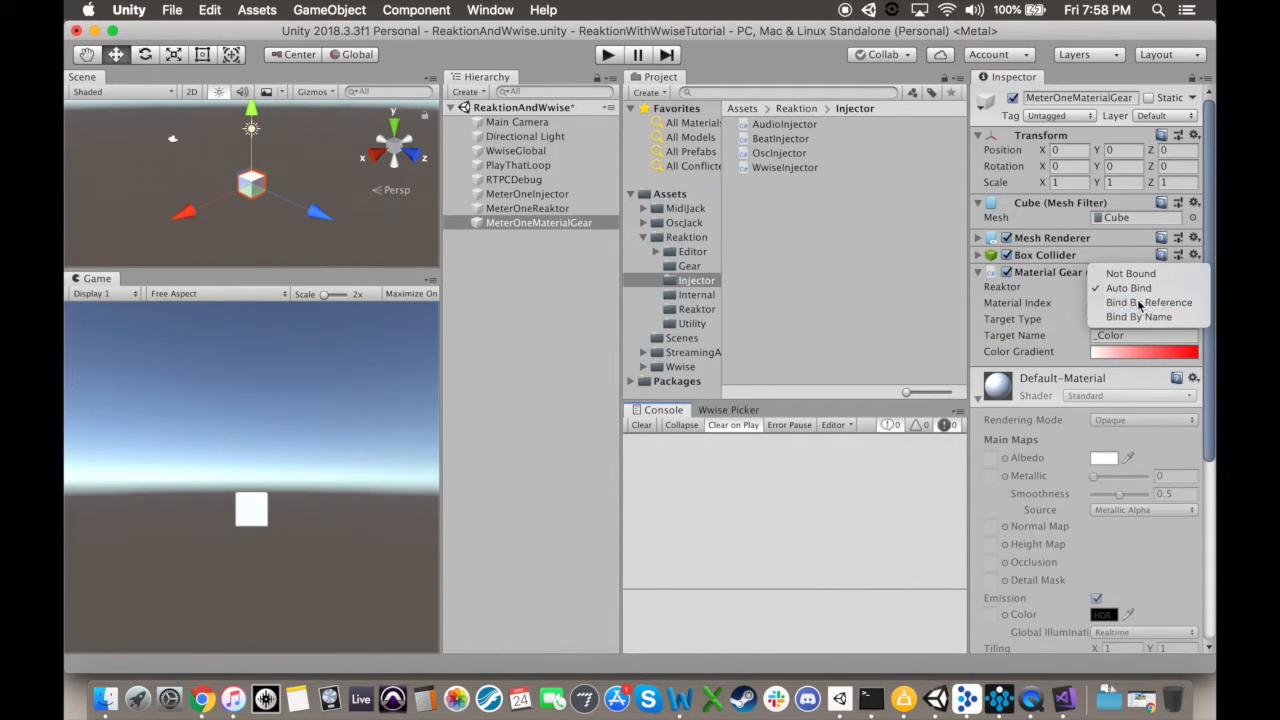
left_click(1140, 302)
left_click_drag(548, 211, 1130, 307)
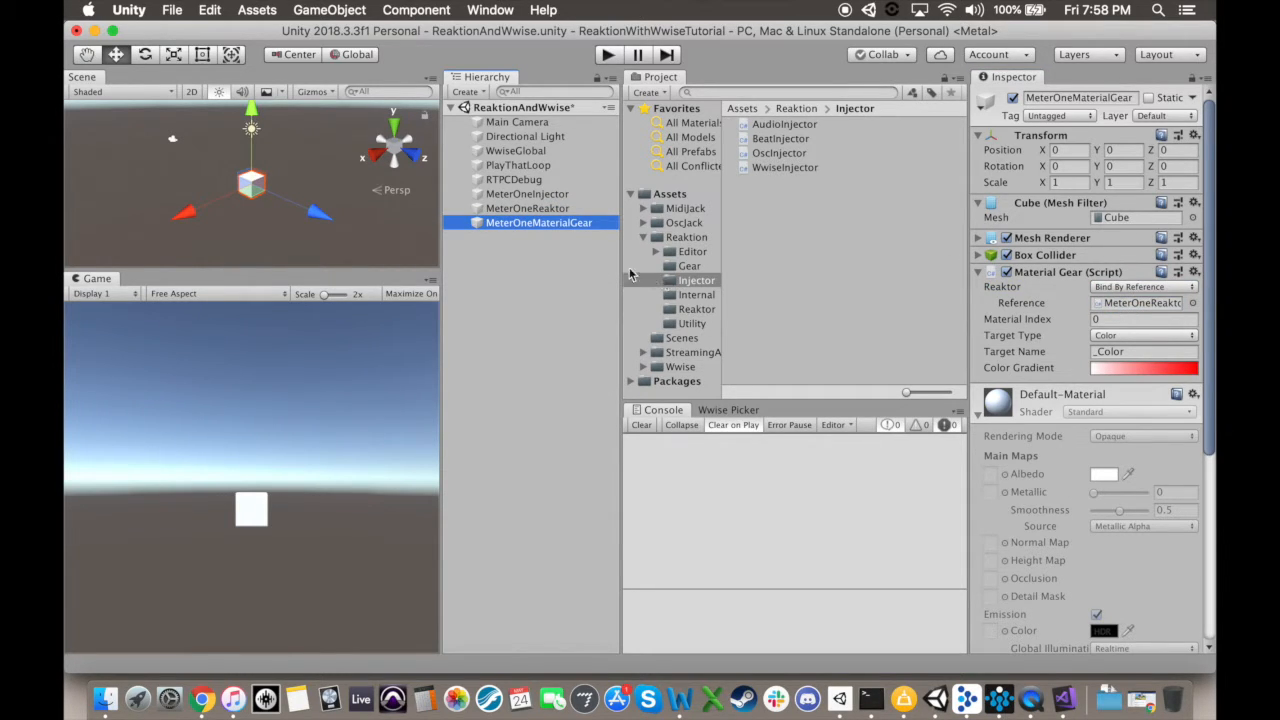
Step: Play the scene to watch the cube react, trying MeterOneReaktor's Falldown at 10 dB/Sec, and stop playback
left_click(608, 55)
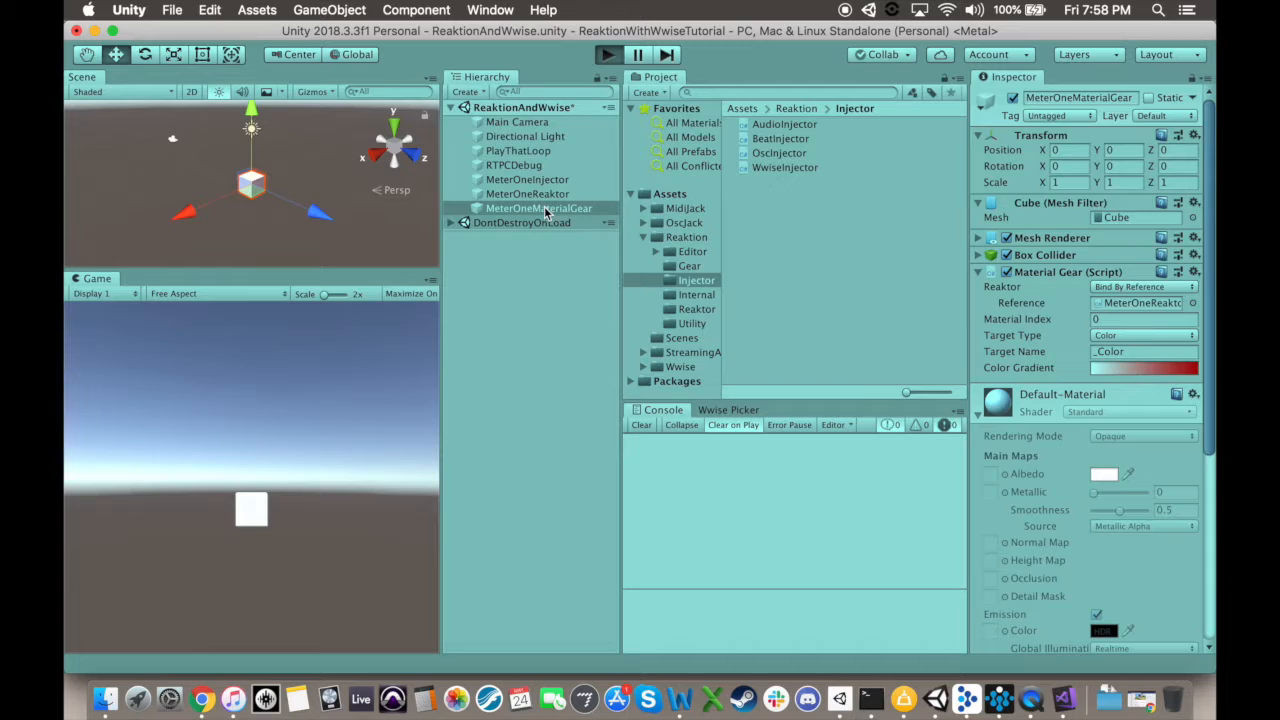
left_click(539, 195)
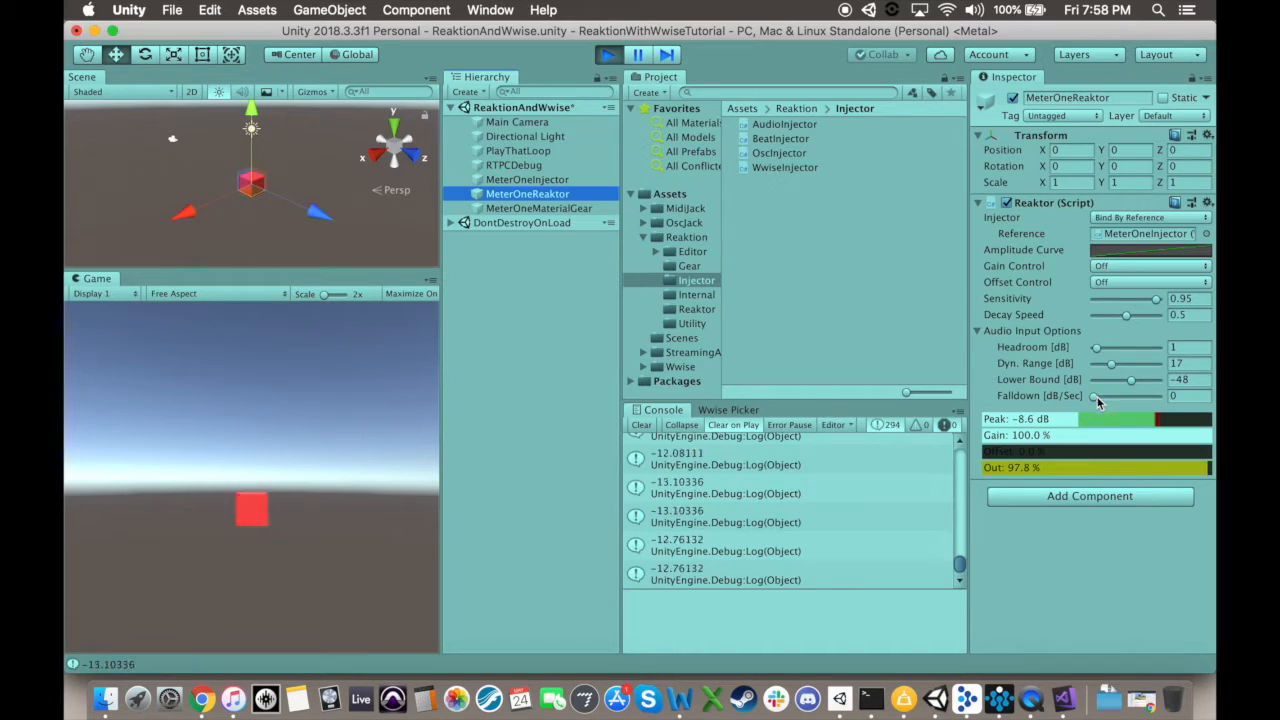
left_click_drag(1094, 397, 1174, 408)
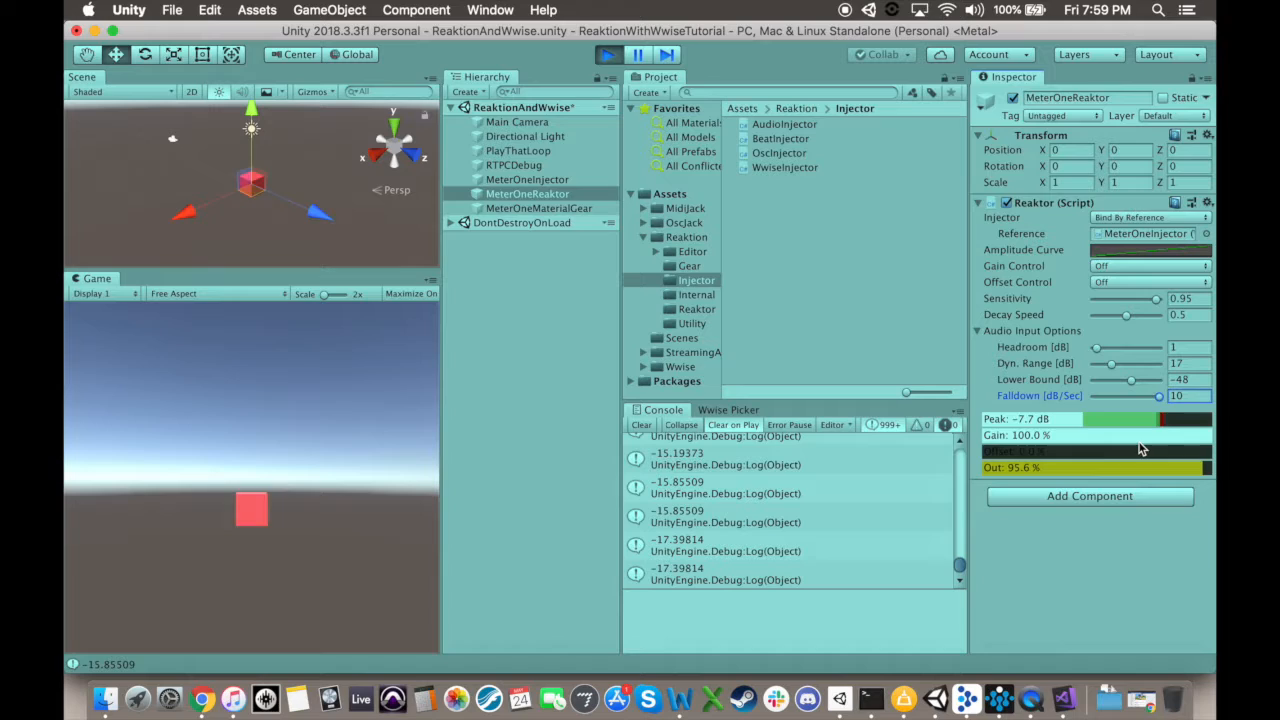
left_click(608, 58)
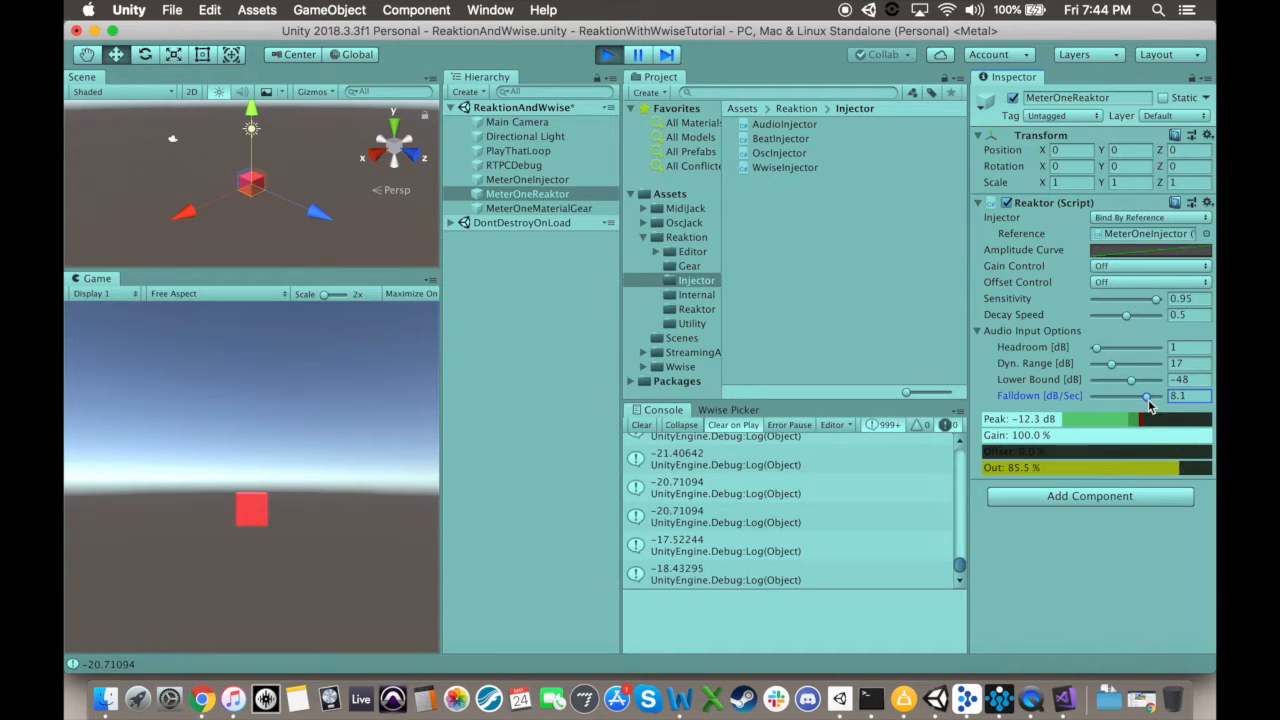
left_click(605, 56)
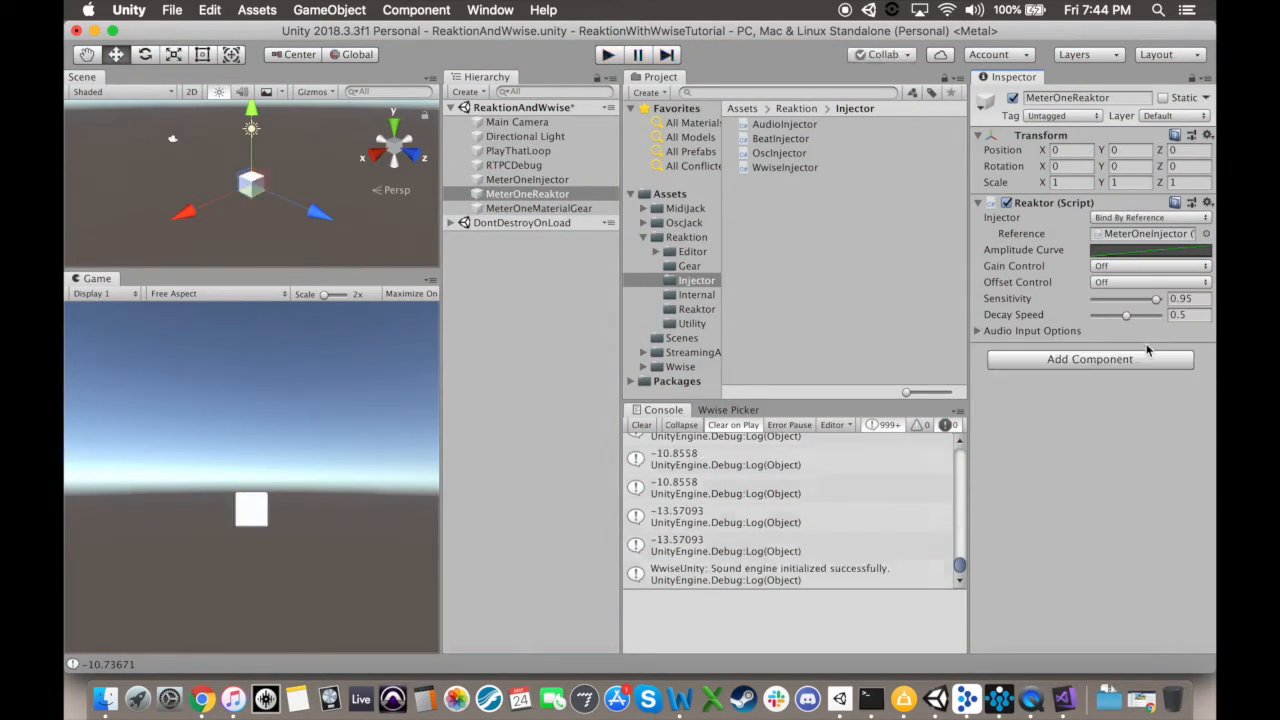
Step: Expand the Audio Input Options of MeterOneReaktor
left_click(979, 331)
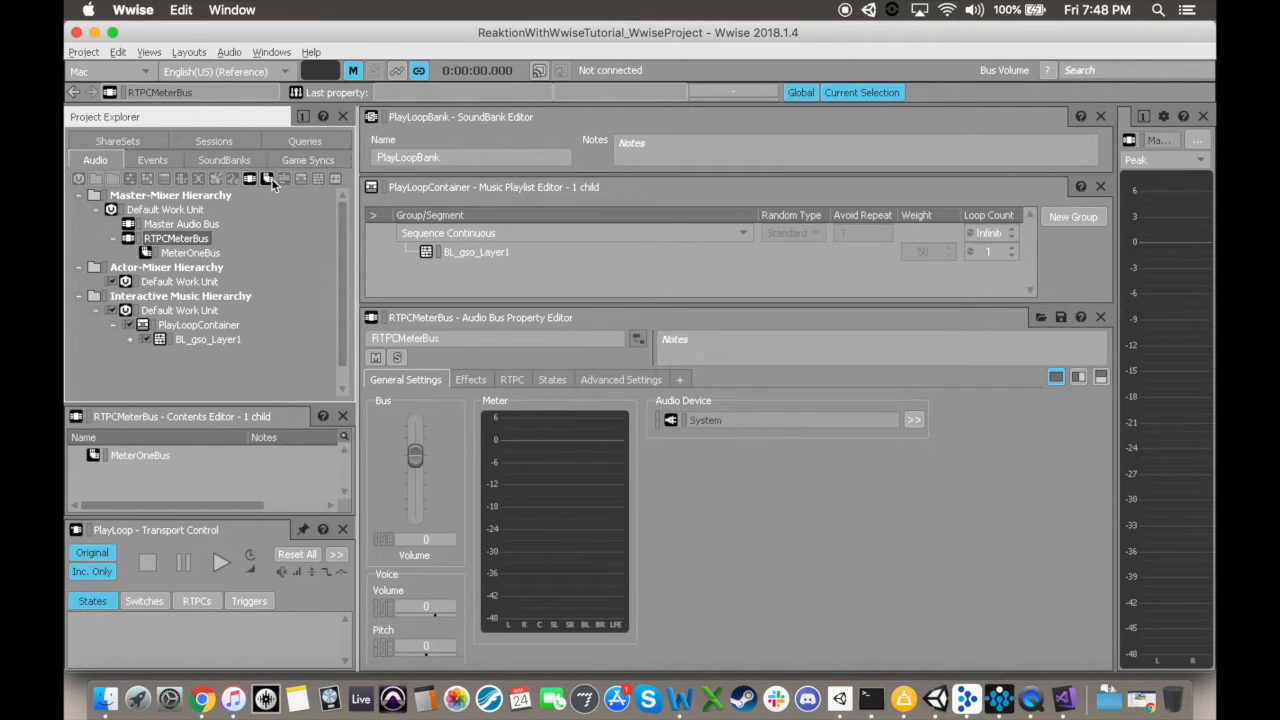
Step: Switch to Wwise and create an auxiliary bus named MeterTwoBus under RTPCMeterBus
left_click(273, 178)
type("MeterTwoBus")
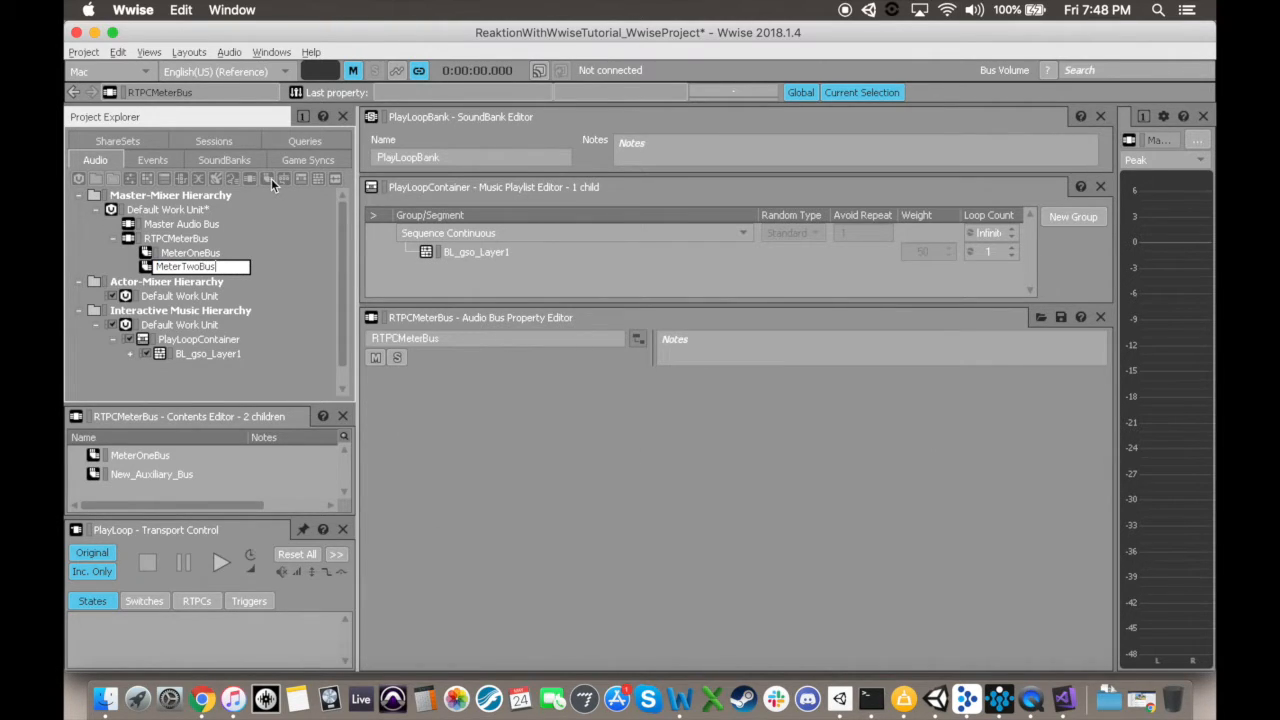
key("Return")
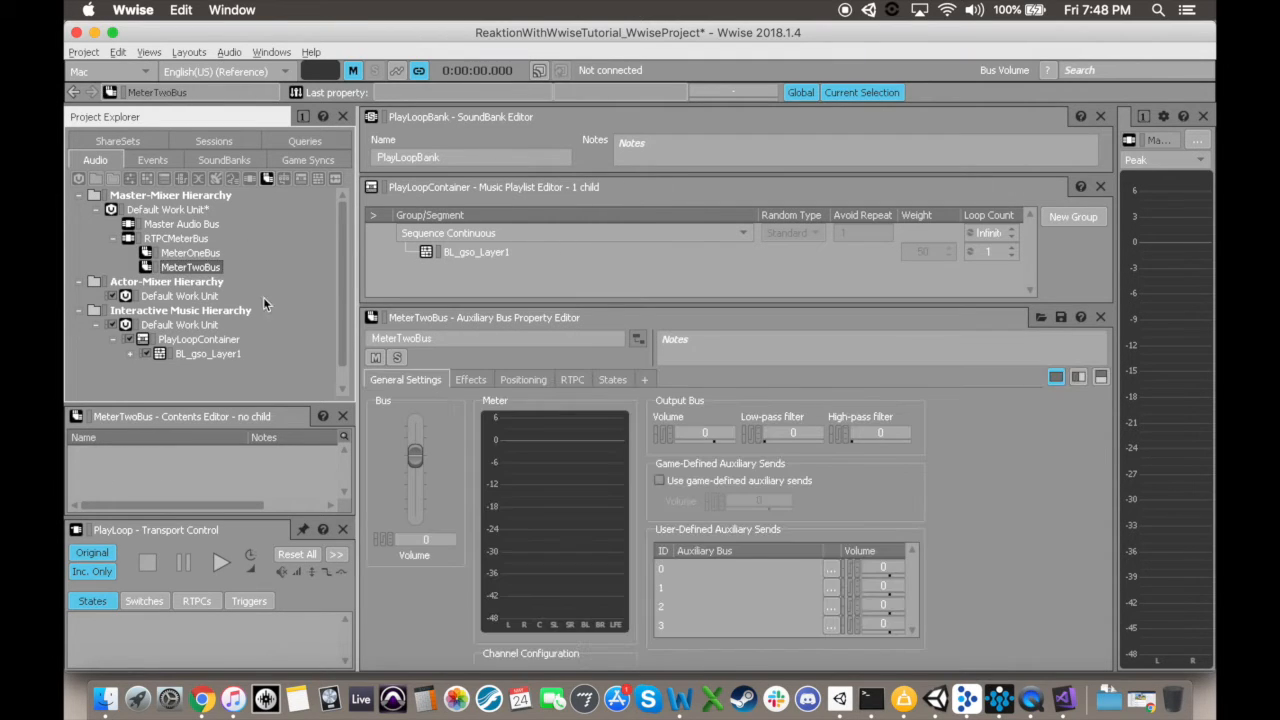
Step: Add a new Wwise Meter effect named MeterTwo to effect slot 2 of MeterTwoBus, with a new MeterTwoRTPC game parameter as its output
left_click(469, 381)
left_click(409, 514)
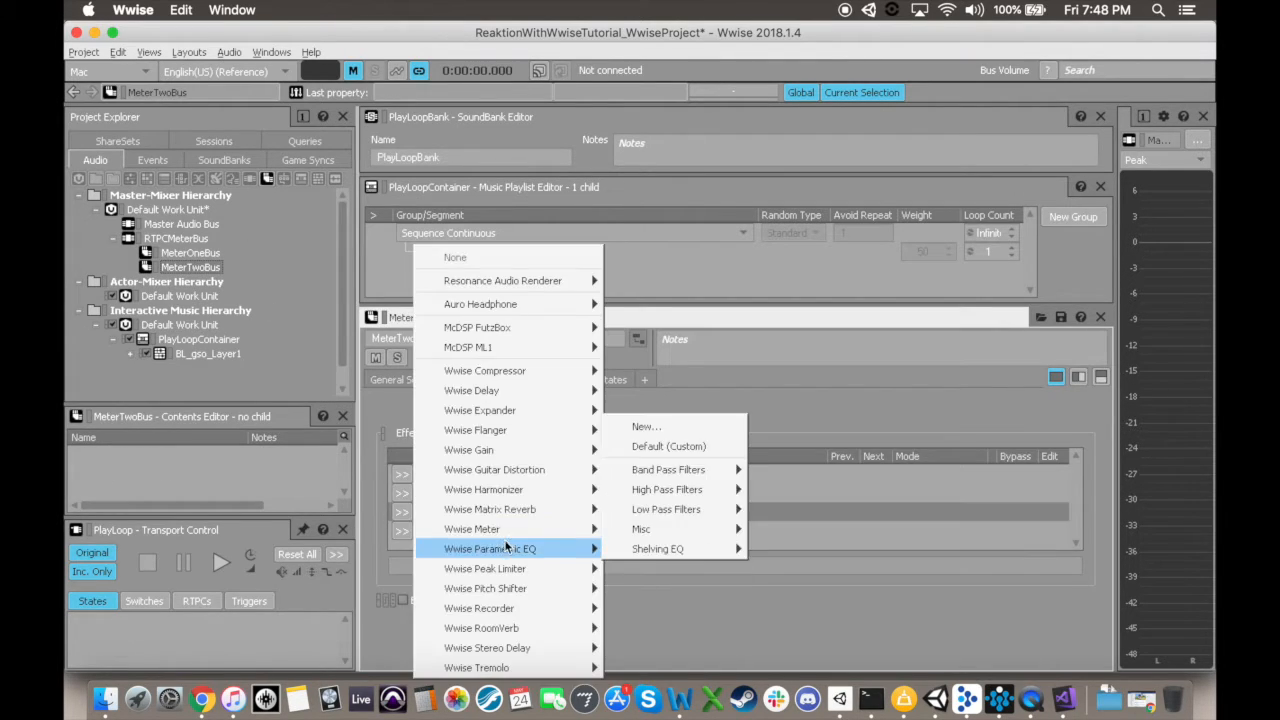
mouse_move(508, 530)
left_click(634, 529)
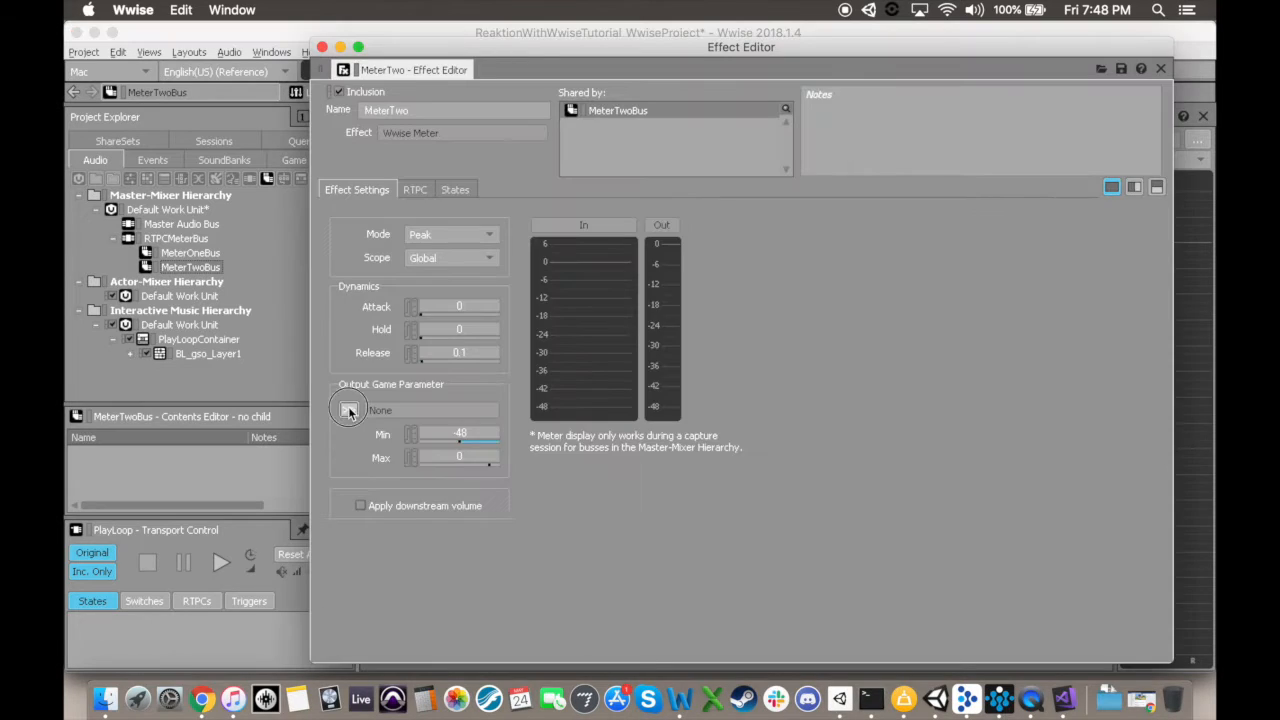
left_click(348, 409)
left_click(426, 440)
type("MeterTwoRTPC")
key("Return")
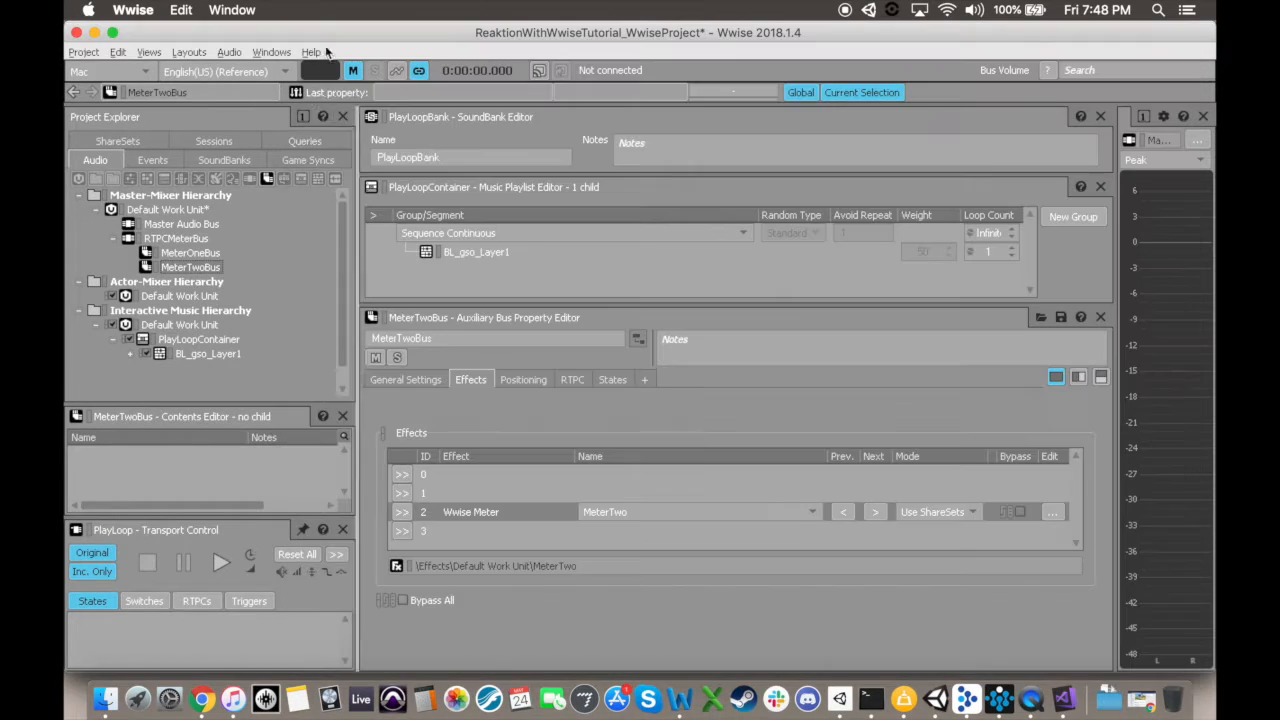
Step: Set the MeterTwoRTPC game parameter's range to a minimum of -48 and maximum of 0, with a default of -48
left_click(308, 160)
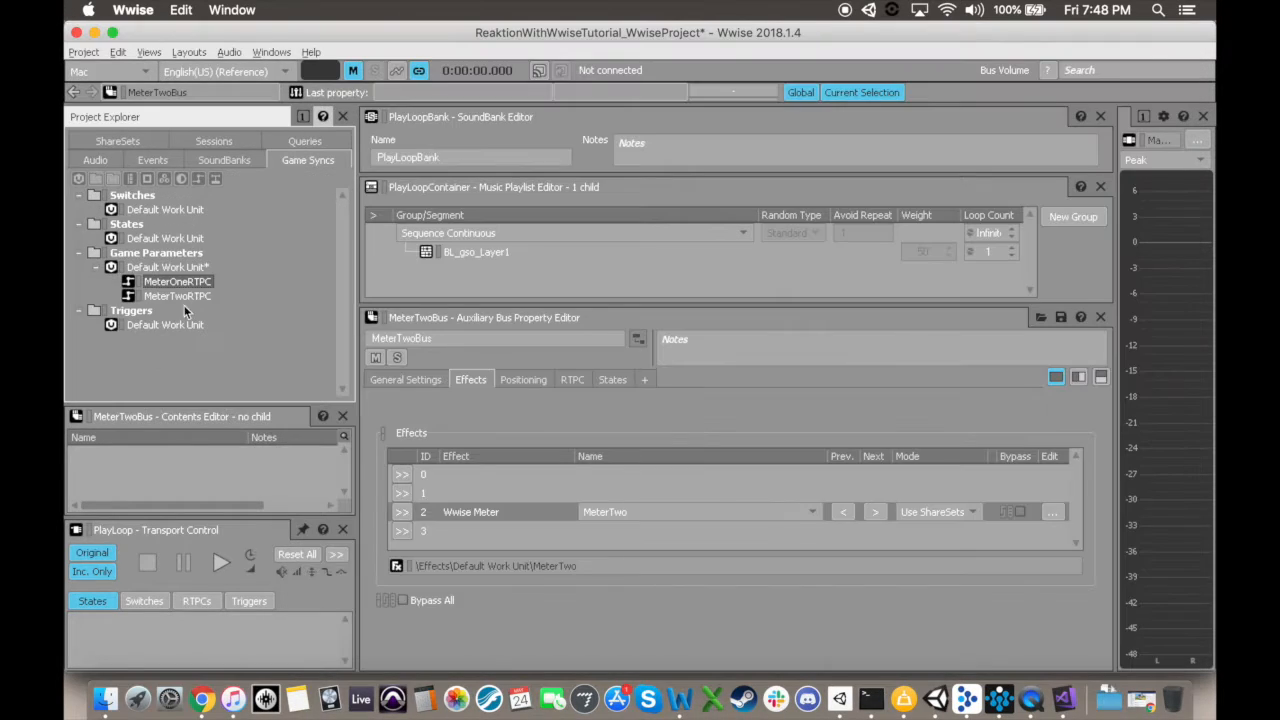
left_click(184, 297)
double_click(474, 460)
type("-48")
key("Return")
double_click(486, 488)
type("0")
key("Return")
left_click(533, 398)
double_click(471, 512)
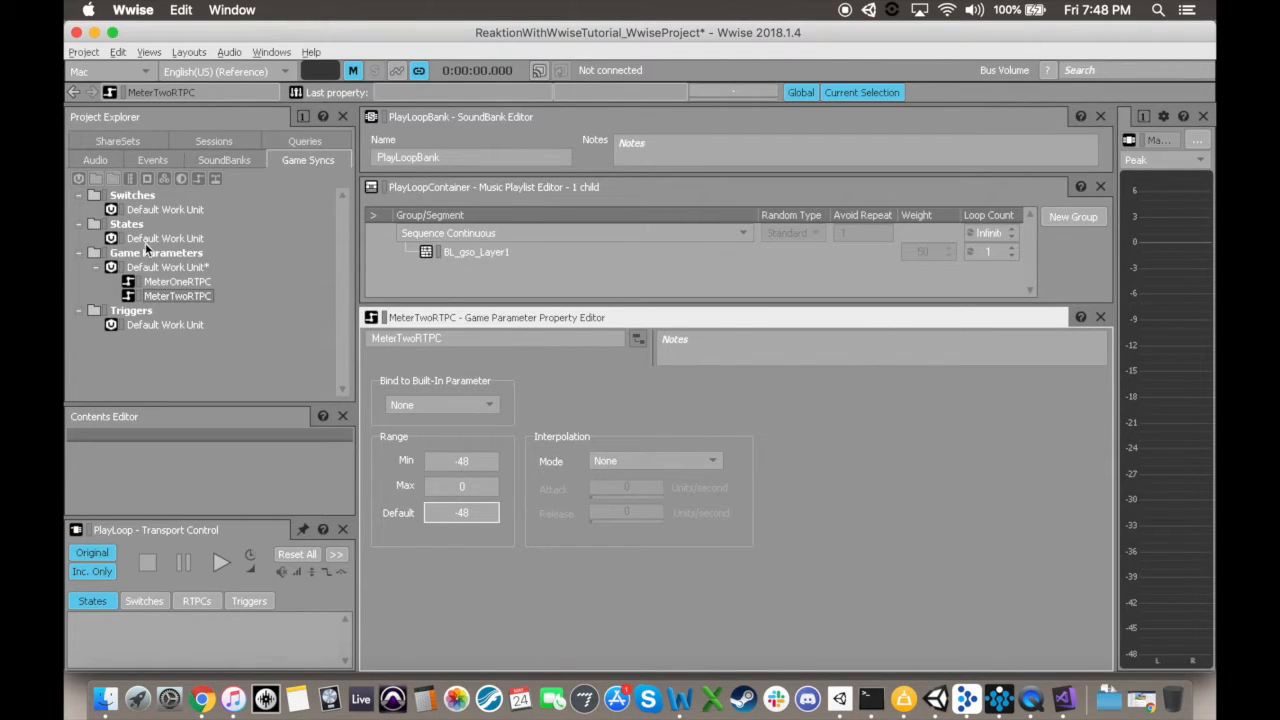
Step: Assign MeterTwoBus as user-defined auxiliary send 1 of PlayLoopContainer and save the project
left_click(95, 160)
left_click(197, 341)
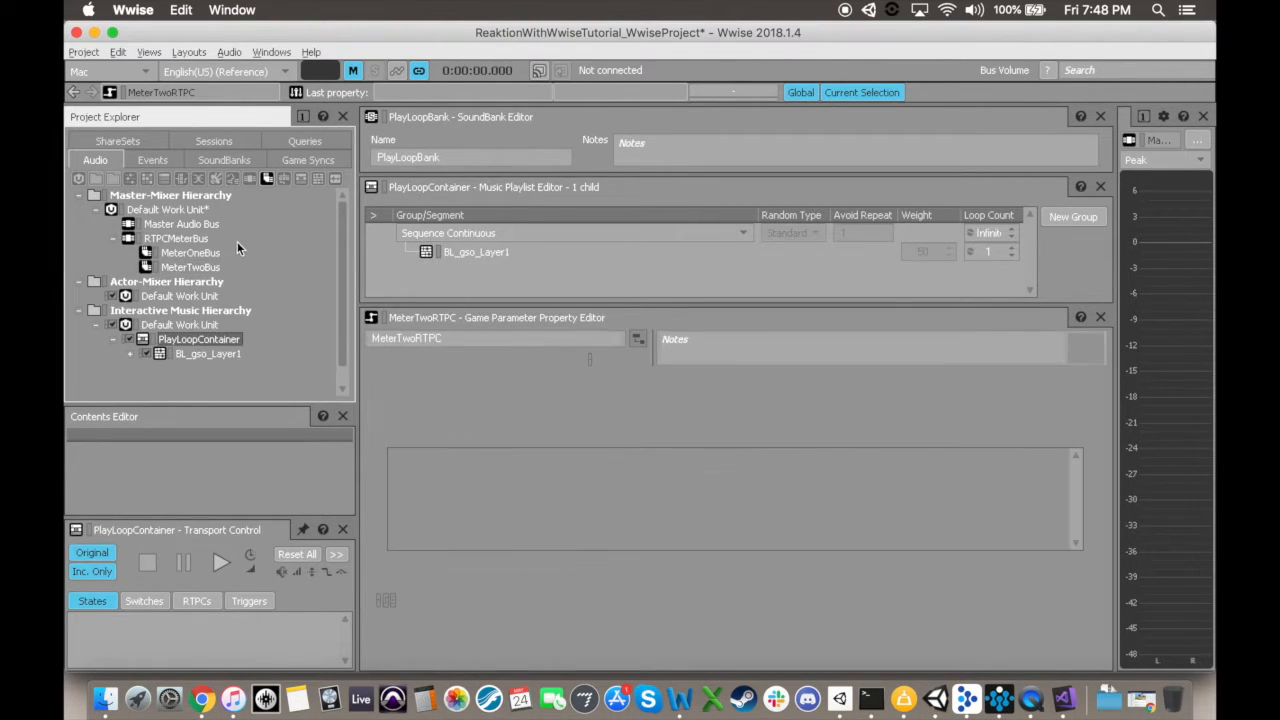
left_click(392, 380)
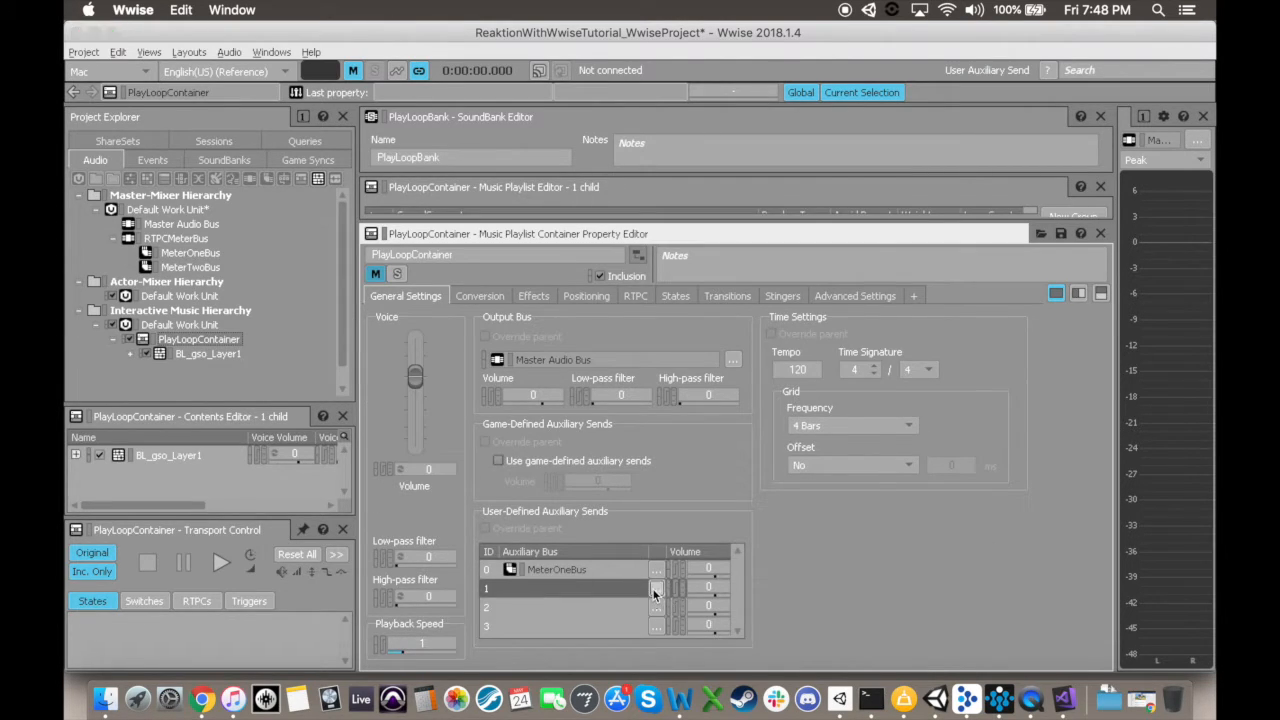
left_click(655, 589)
left_click(561, 279)
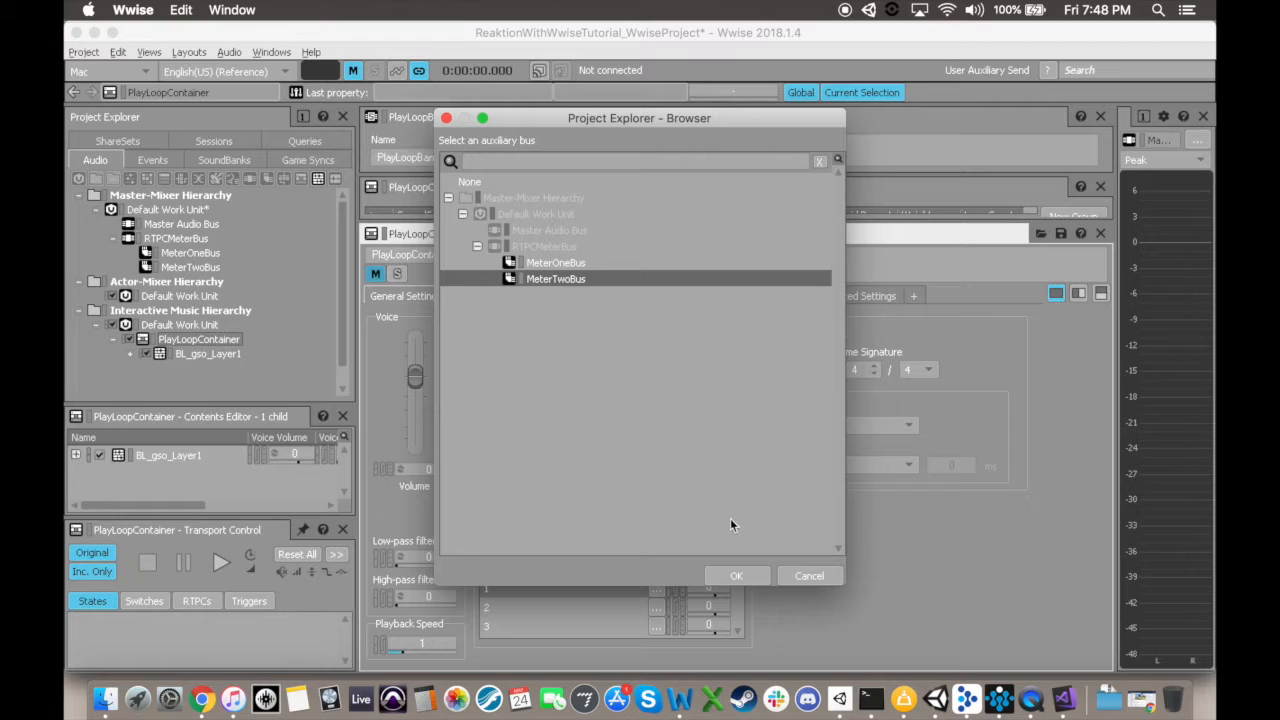
left_click(734, 576)
key("super+s")
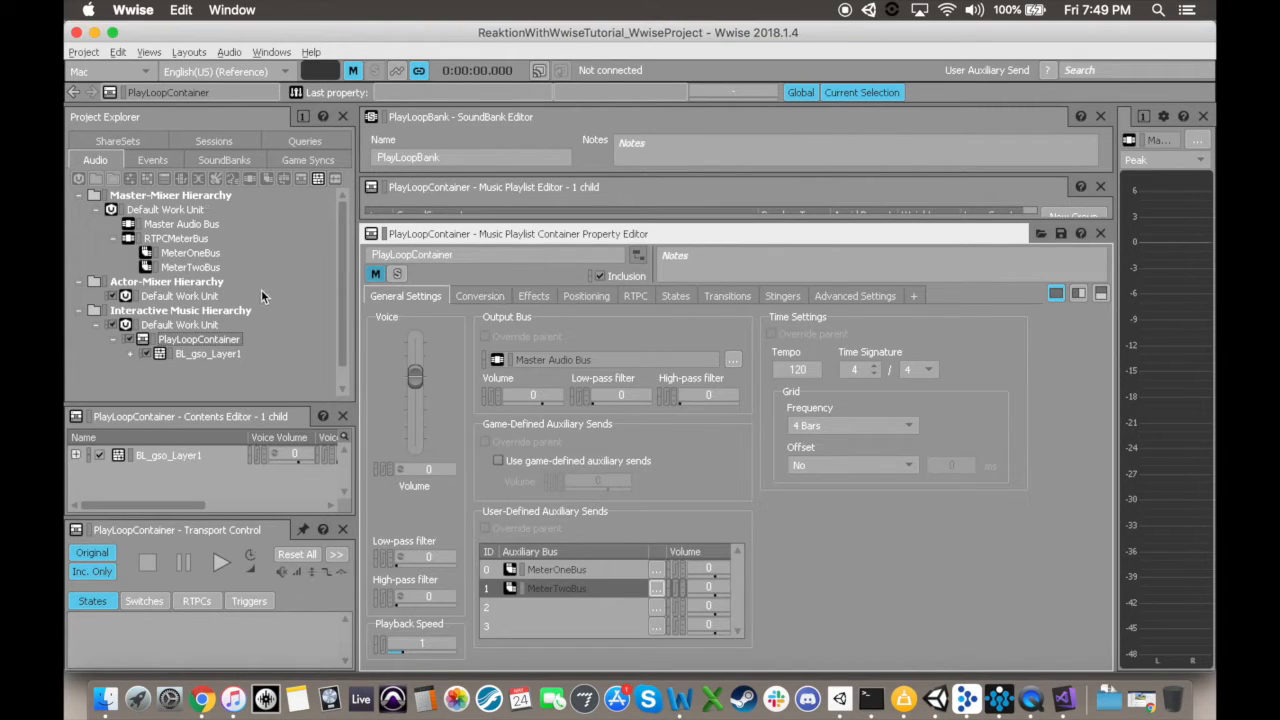
Step: Add a new Wwise Parametric EQ effect named LowEndFilter to effect slot 0 of MeterOneBus
left_click(168, 255)
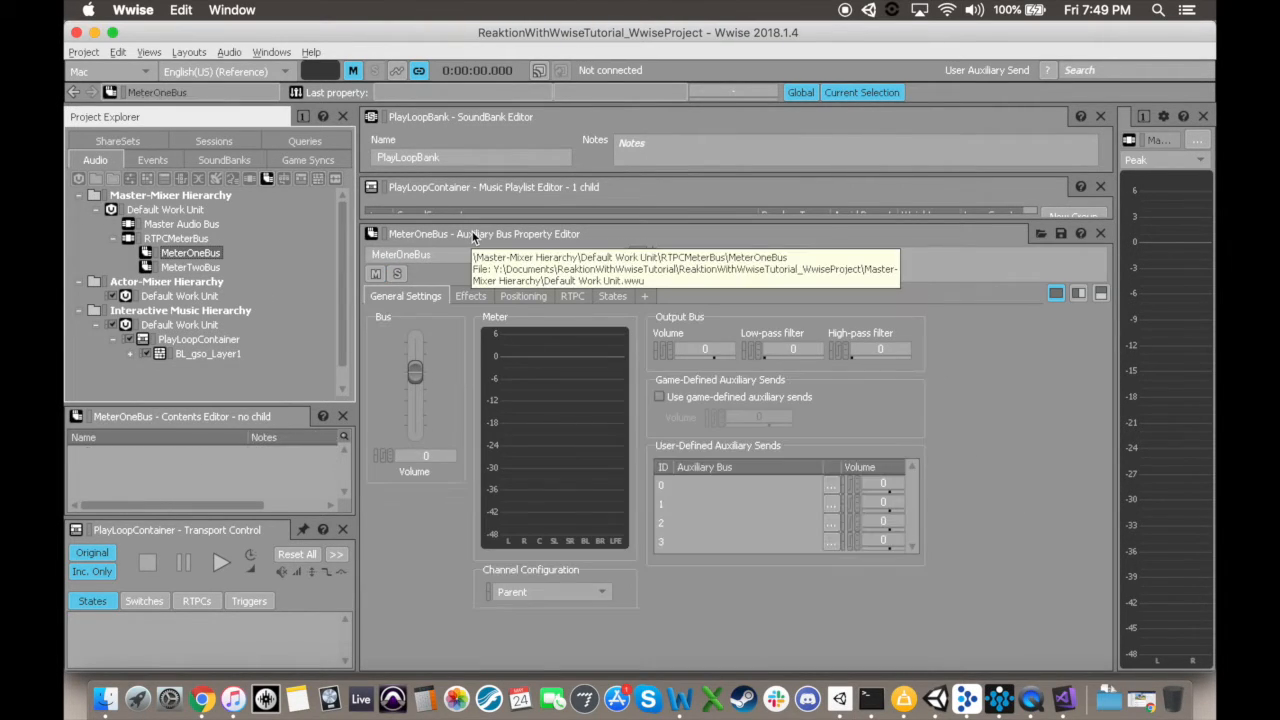
left_click(470, 296)
left_click(401, 390)
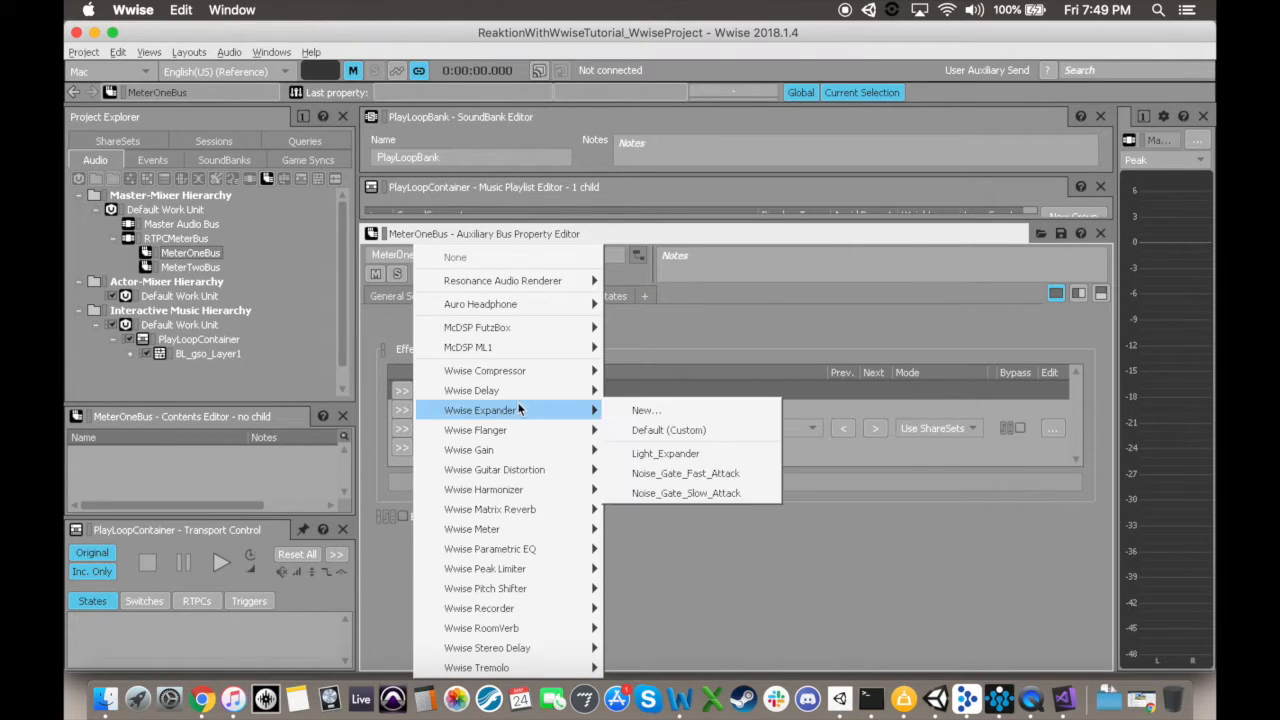
left_click(645, 383)
type("LowEnd")
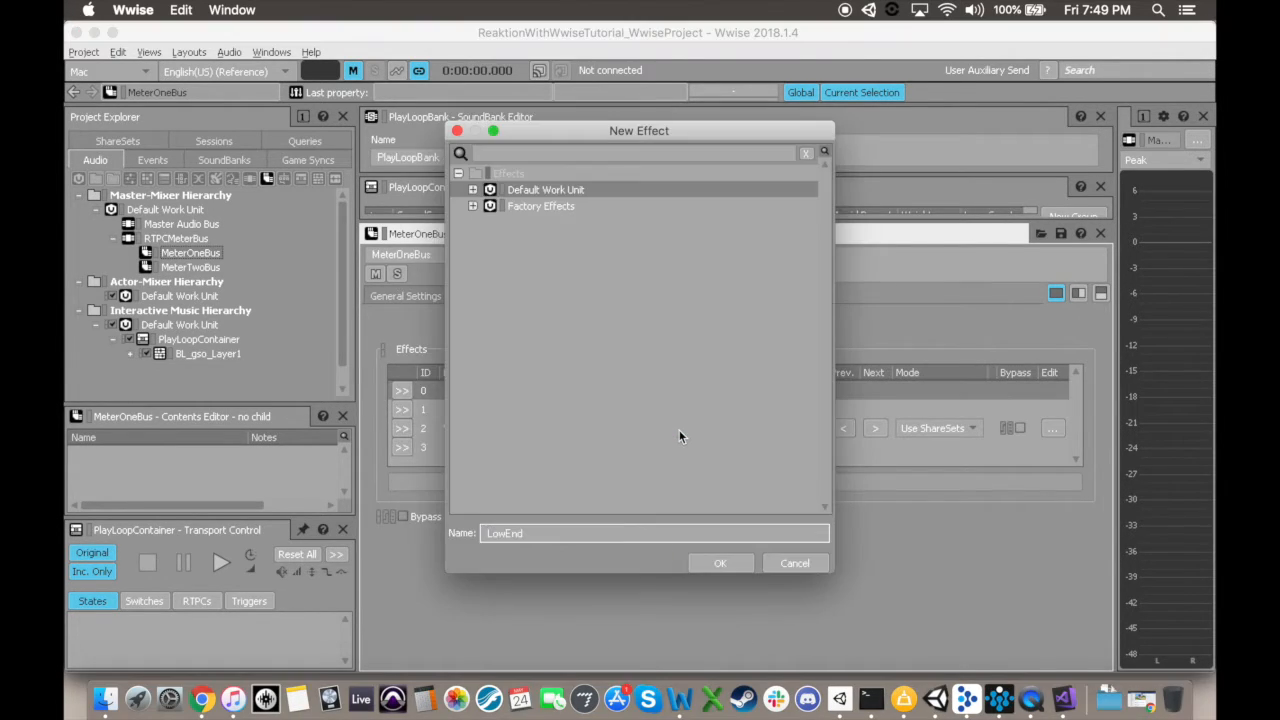
type("Filter")
key("Return")
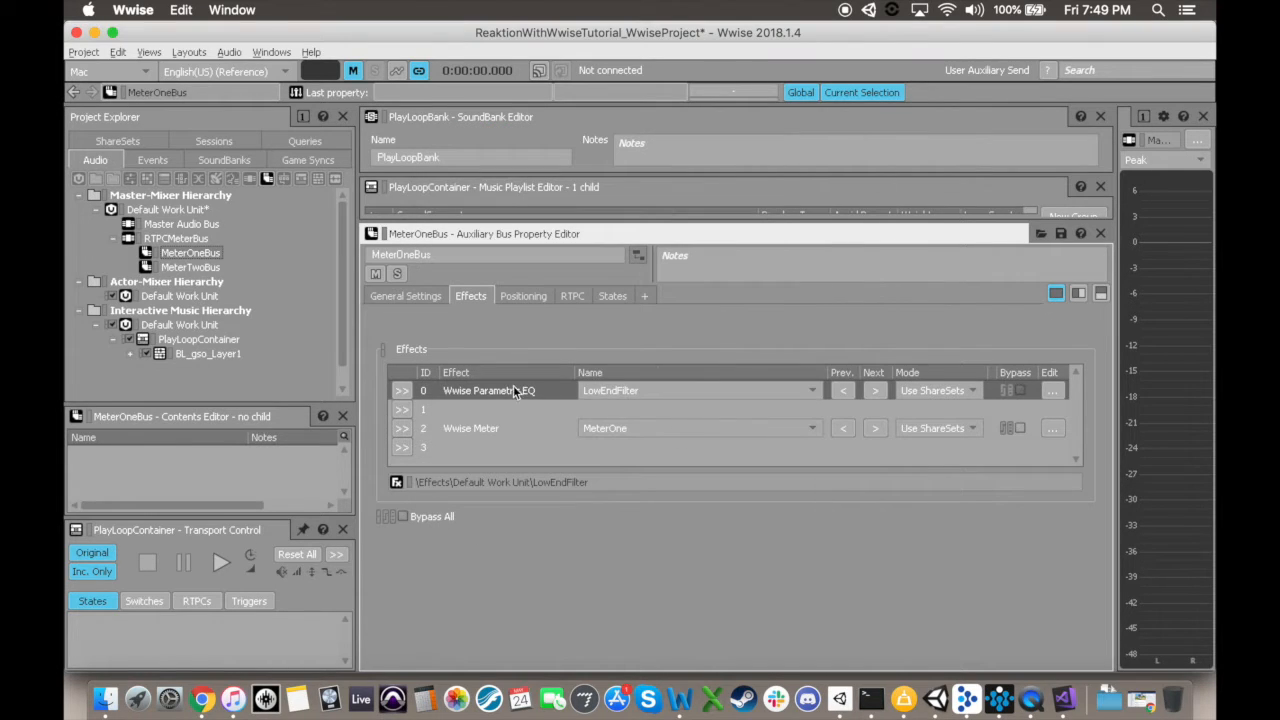
Step: Disable Bands 2 and 3 of LowEndFilter and set the Band 1 curve to Low Pass
double_click(514, 388)
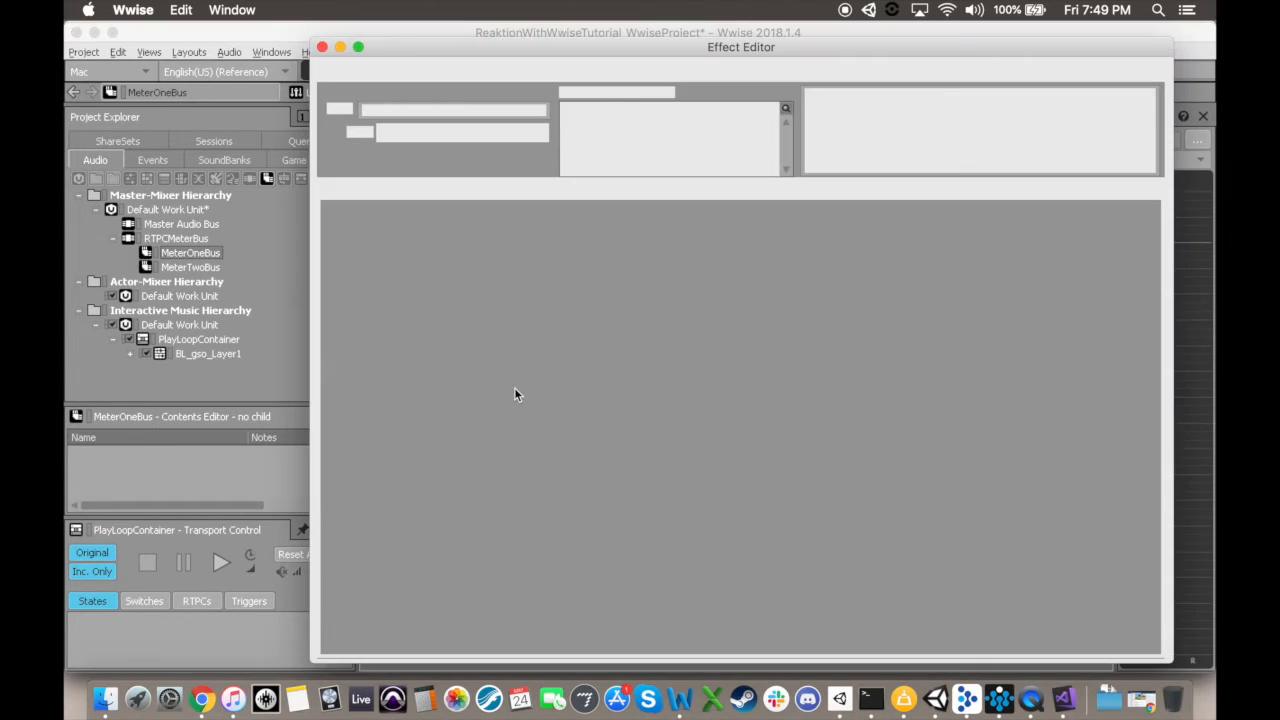
left_click(525, 221)
left_click(699, 221)
left_click(436, 245)
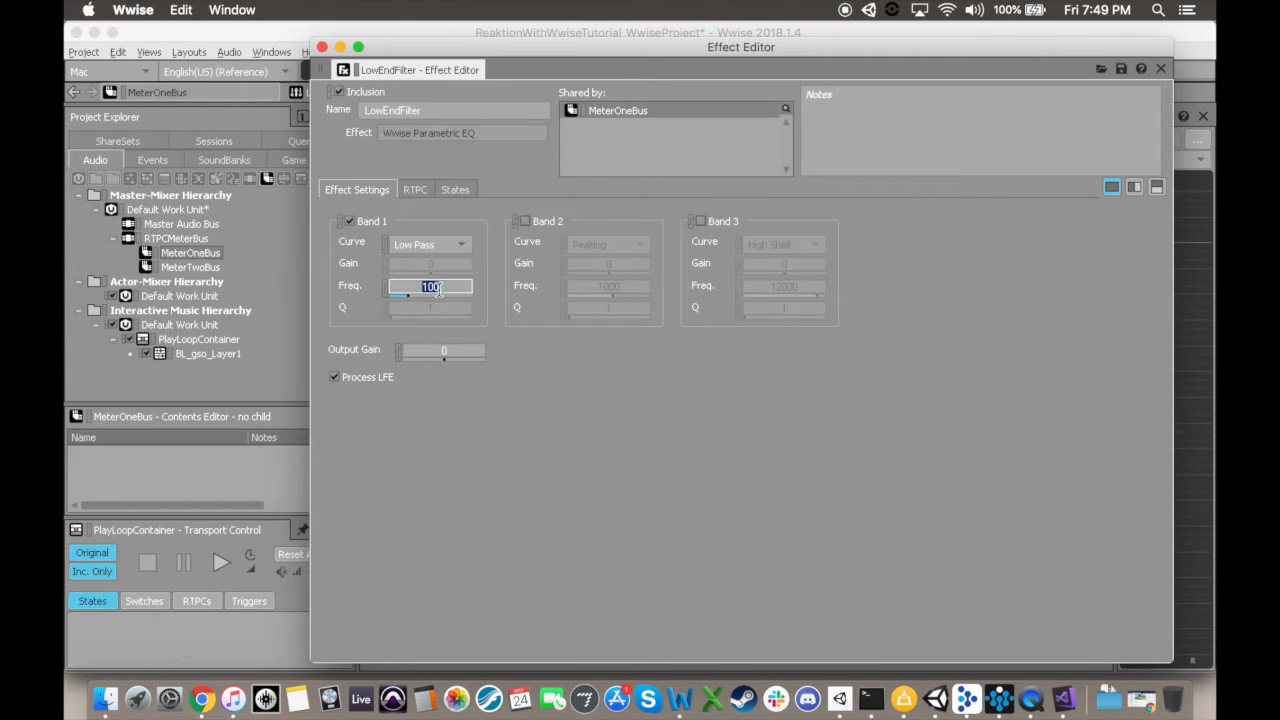
left_click(322, 47)
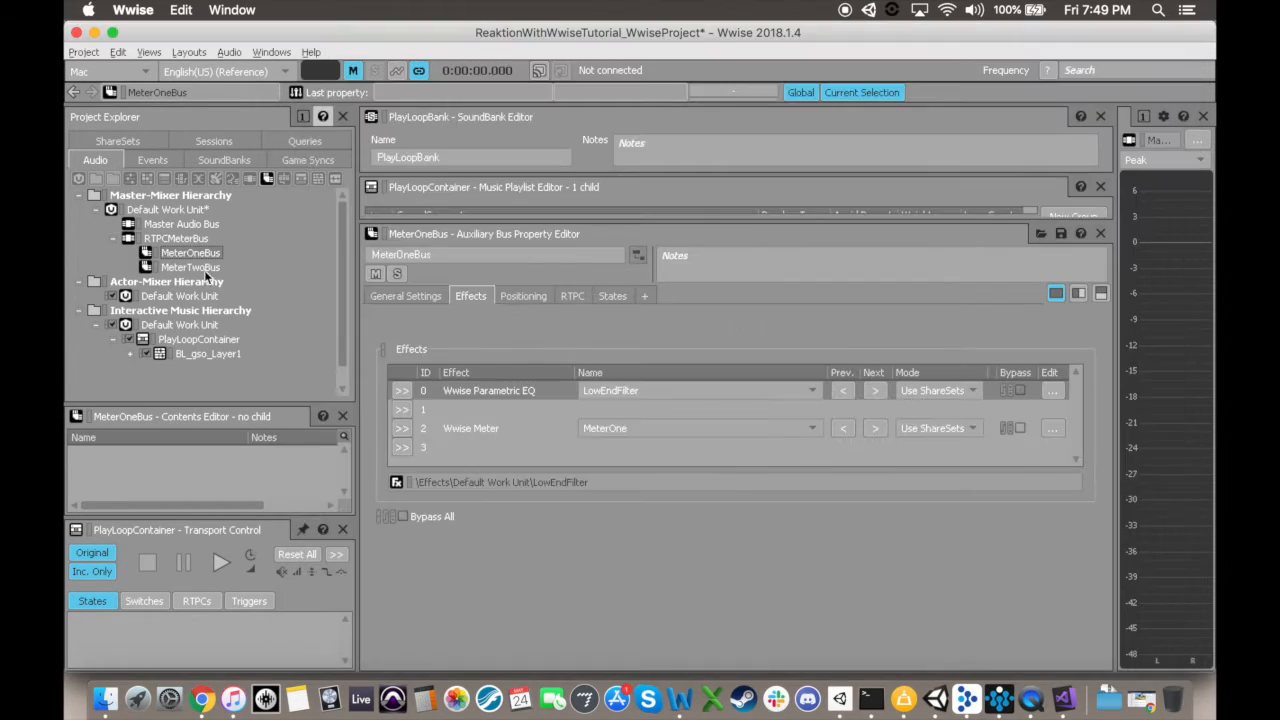
Step: Add a new Wwise Parametric EQ effect named HighEndFilter to effect slot 0 of MeterTwoBus
left_click(203, 269)
left_click(401, 390)
mouse_move(500, 548)
mouse_move(661, 527)
left_click(646, 408)
type("HighEndFilter")
key("Return")
Step: Disable Bands 2 and 3 of HighEndFilter and set Band 1 to High Pass with a frequency of 79
left_click(528, 222)
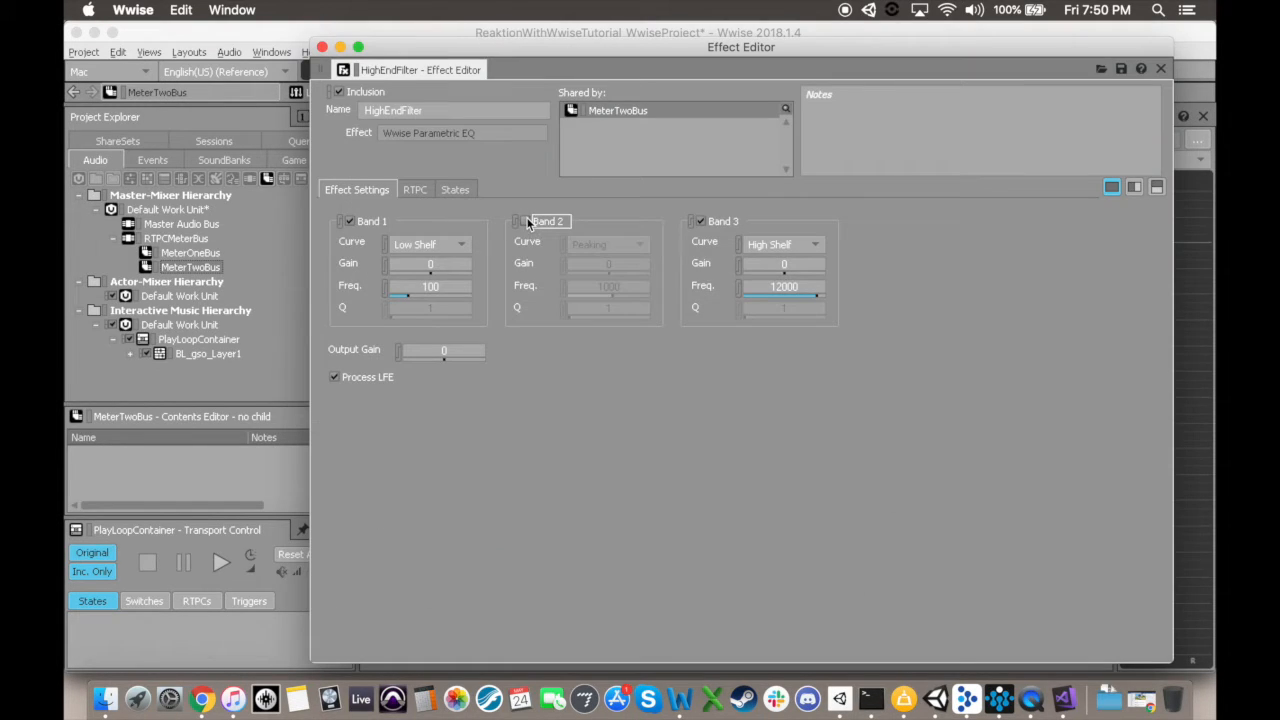
left_click(702, 222)
left_click(421, 245)
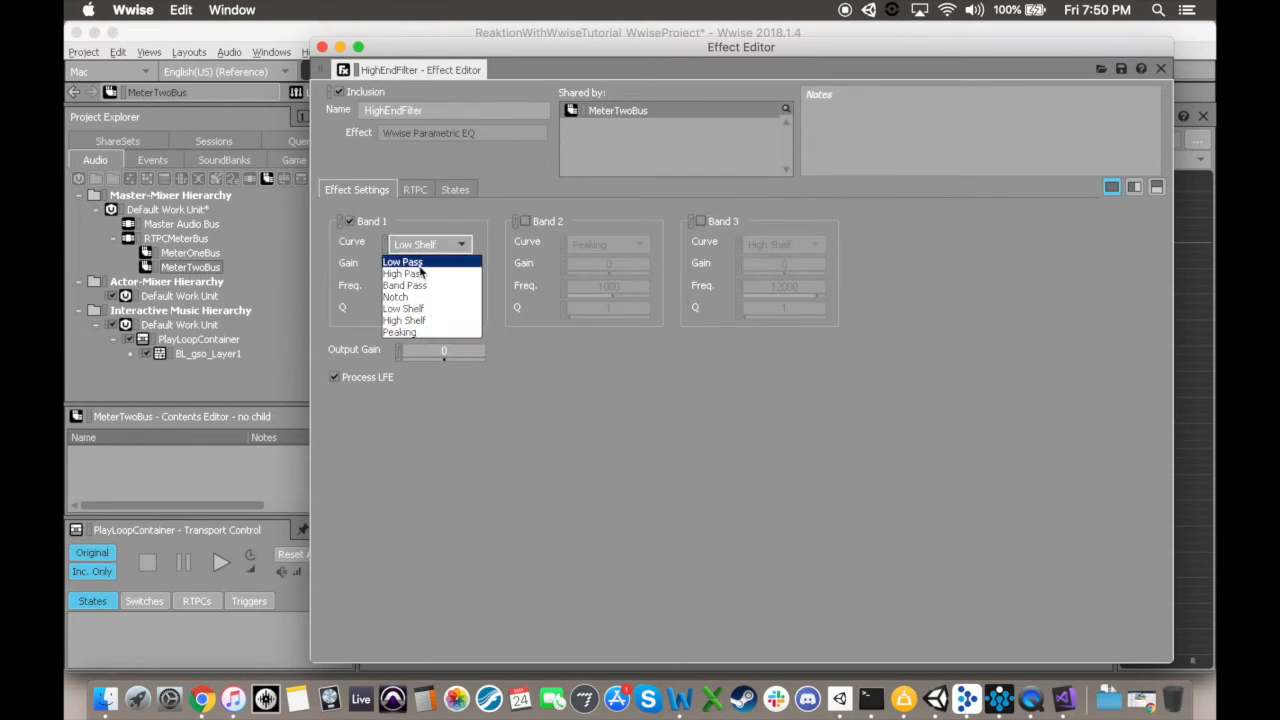
left_click(410, 274)
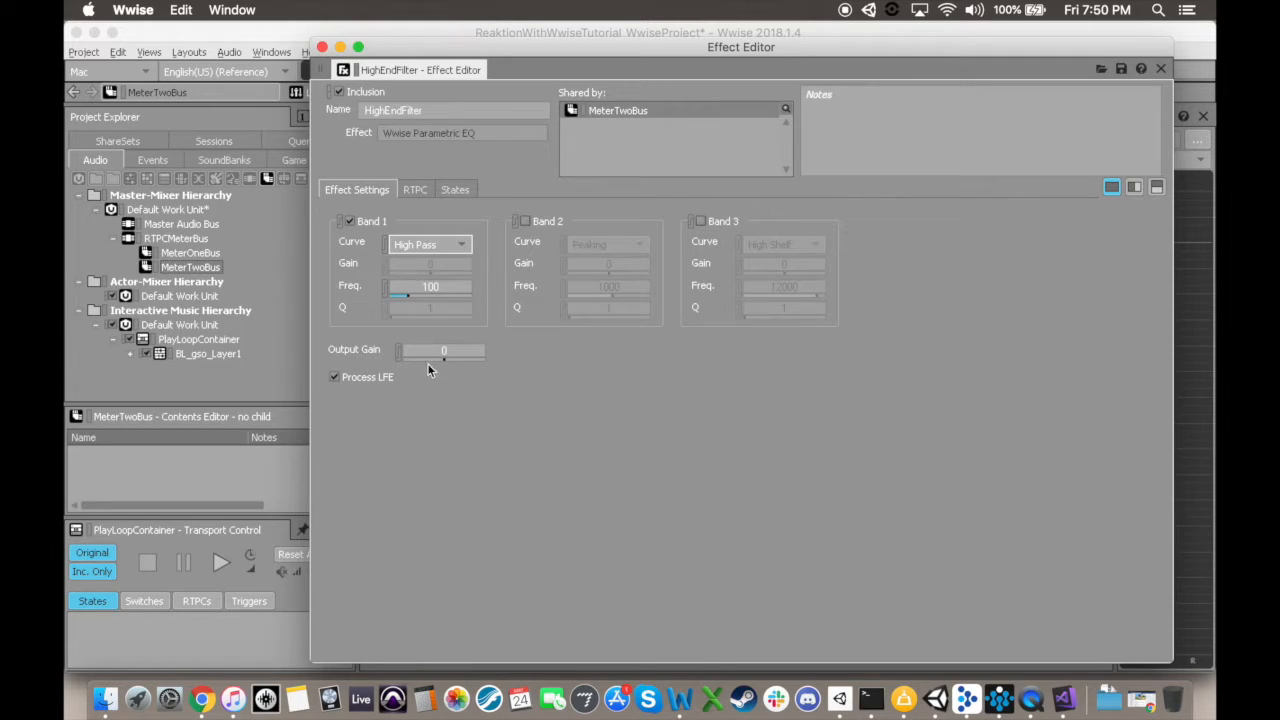
left_click(445, 286)
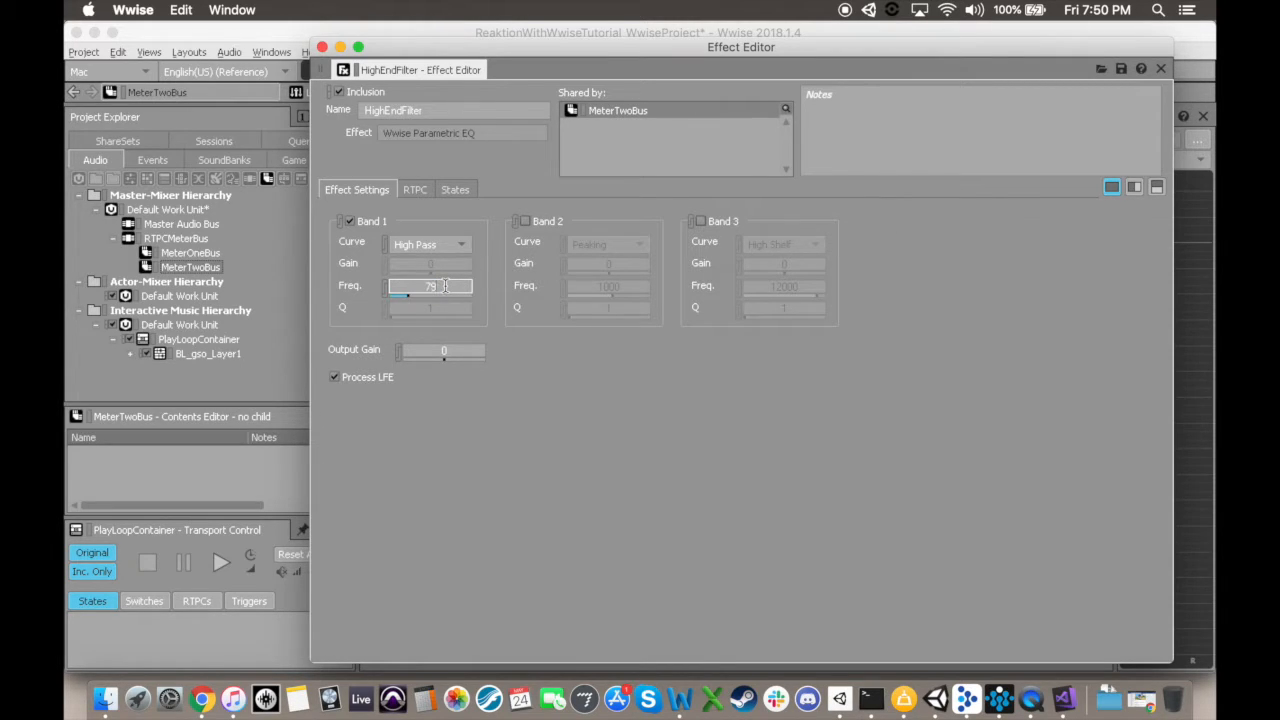
left_click(322, 47)
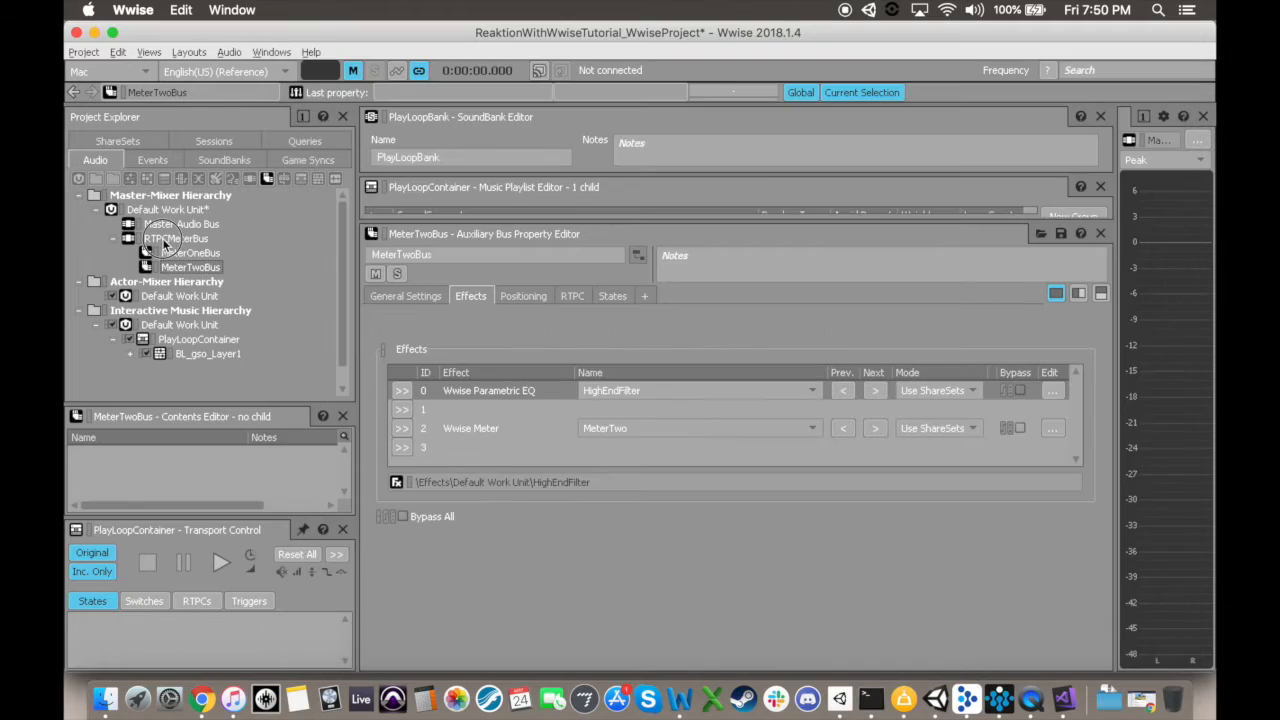
Step: Add a new Wwise Gain effect named TurnOffThisBus to effect slot 0 of RTPCMeterBus
left_click(176, 238)
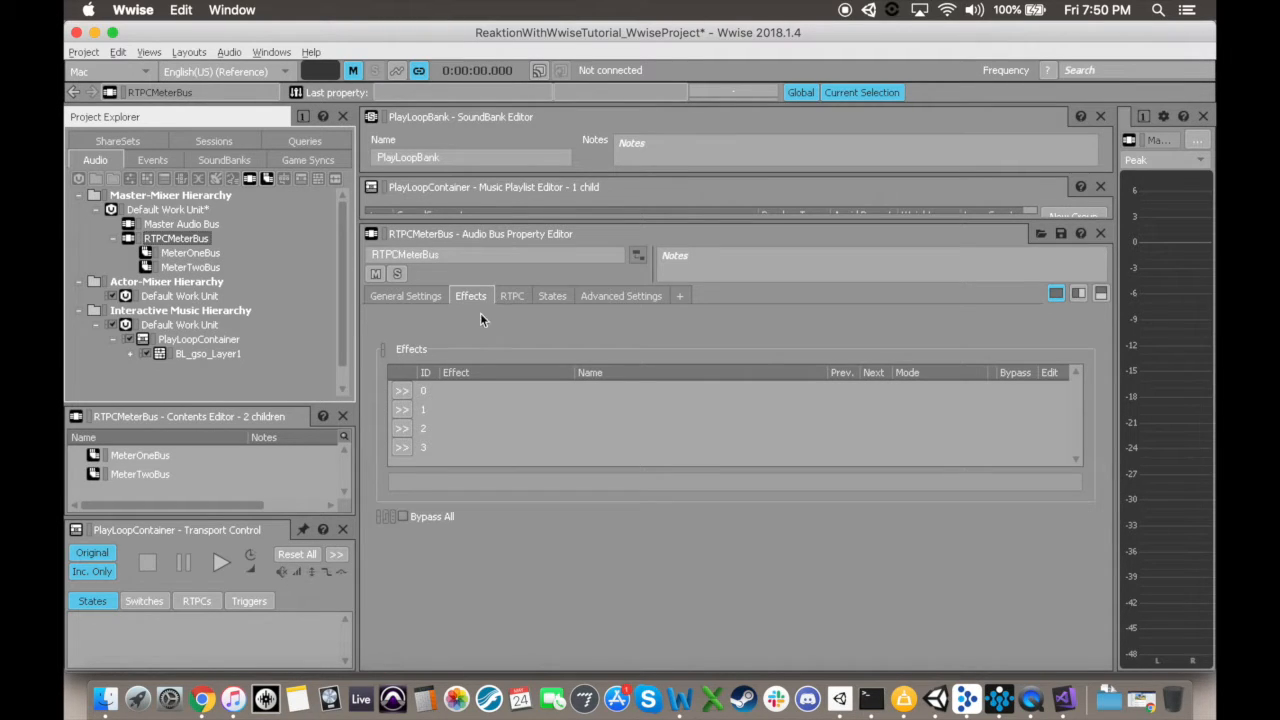
left_click(400, 396)
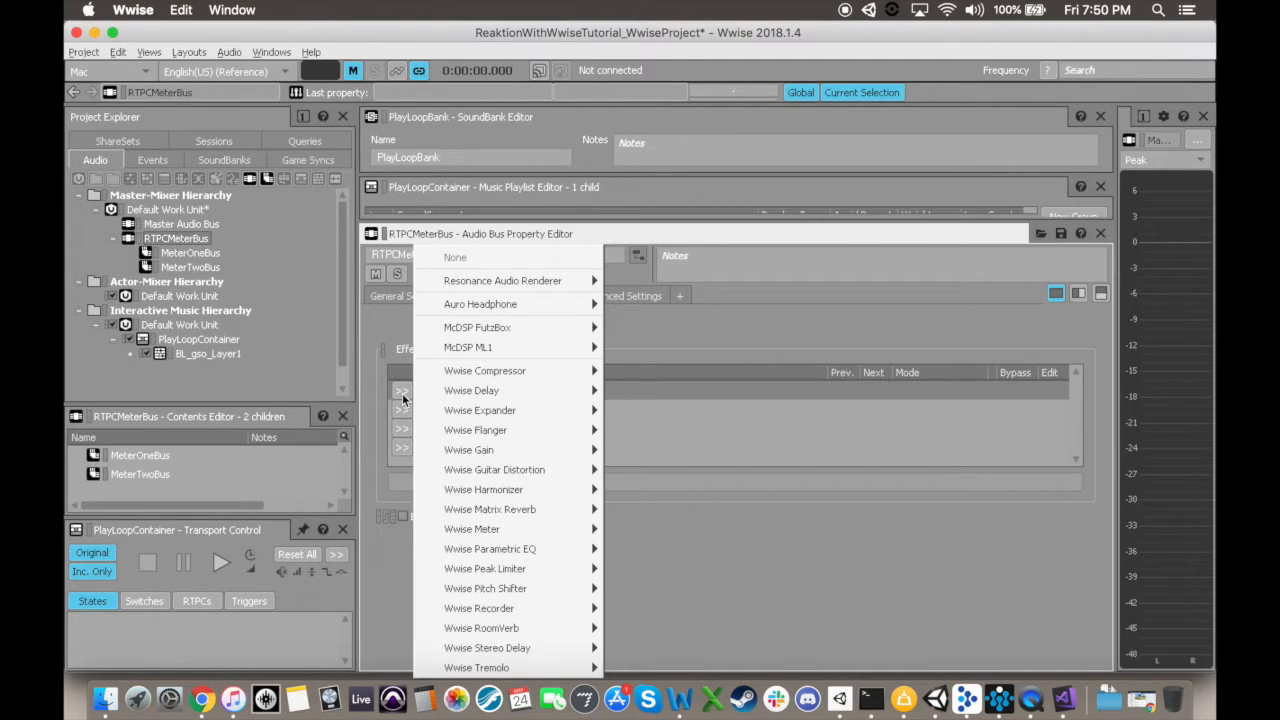
mouse_move(468, 449)
left_click(652, 448)
type("TurnOffThisBus")
key("Return")
Step: Lower the TurnOffThisBus gain to -96.3 for both the Full-Band Channels and LFE
left_click_drag(512, 252, 413, 262)
left_click_drag(511, 277, 409, 284)
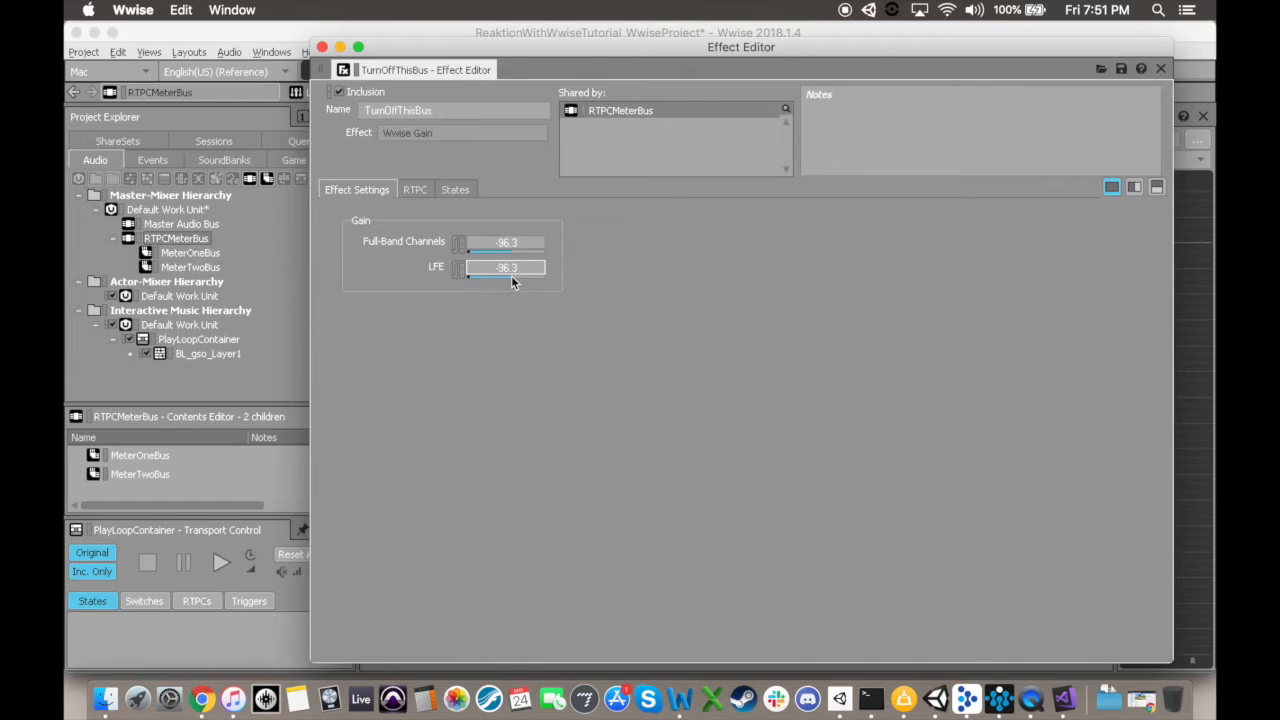
left_click(322, 48)
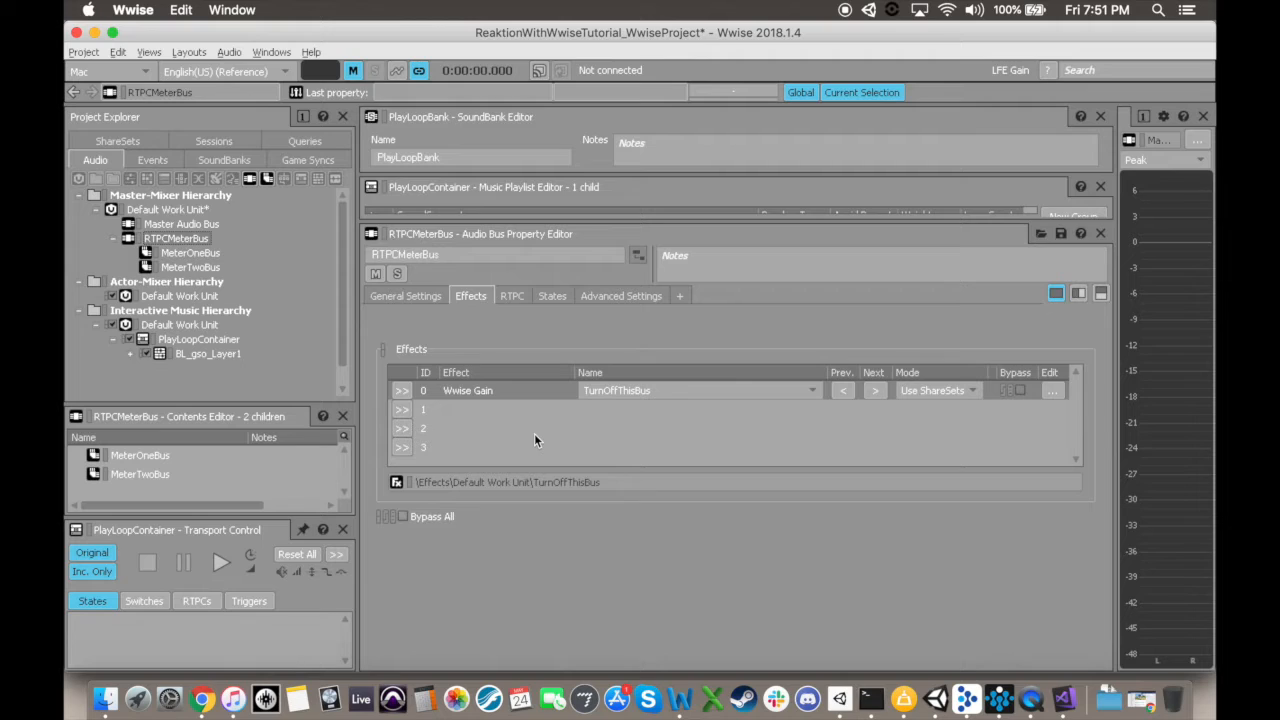
Step: Switch to the SoundBank layout and generate all SoundBanks
left_click(188, 52)
left_click(224, 113)
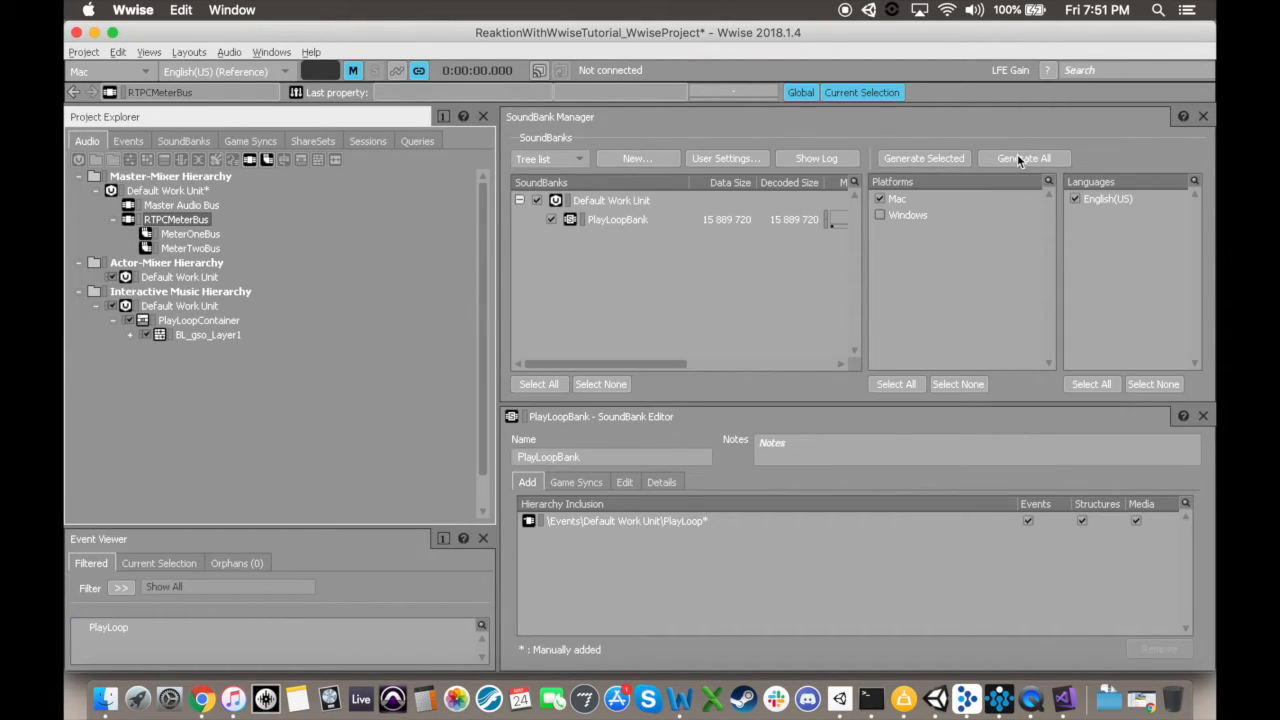
left_click(1020, 160)
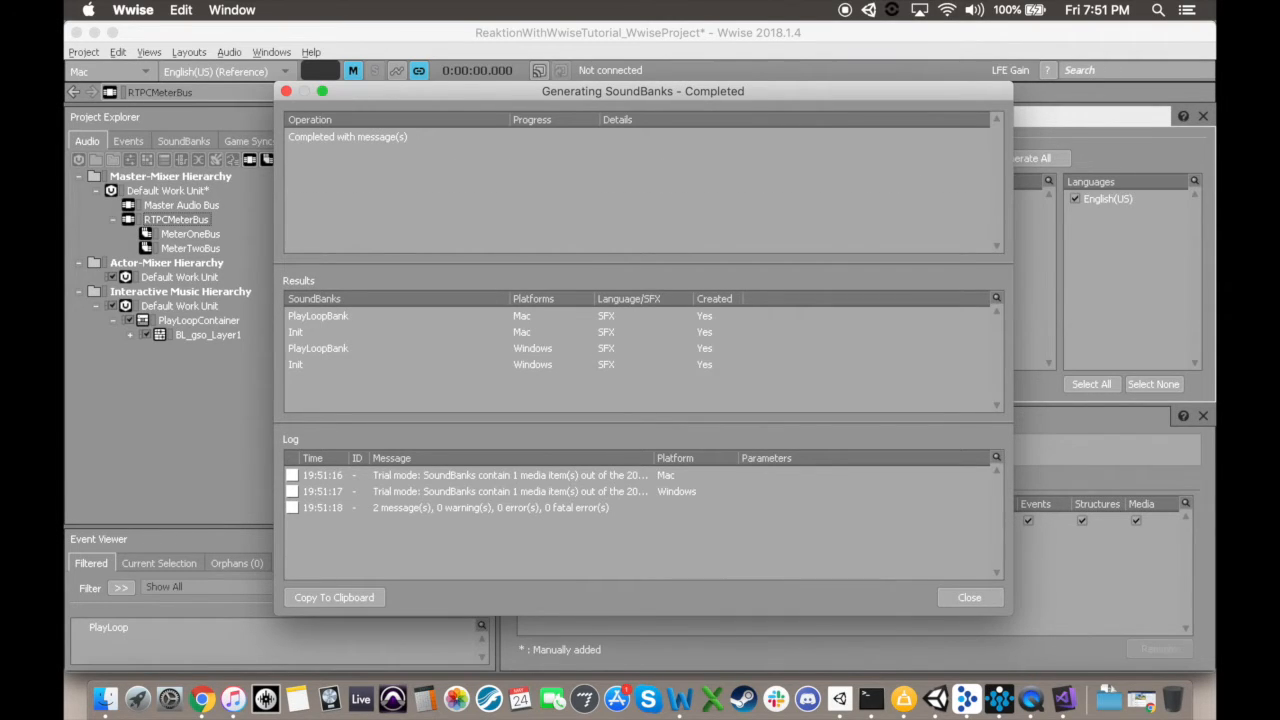
left_click(976, 598)
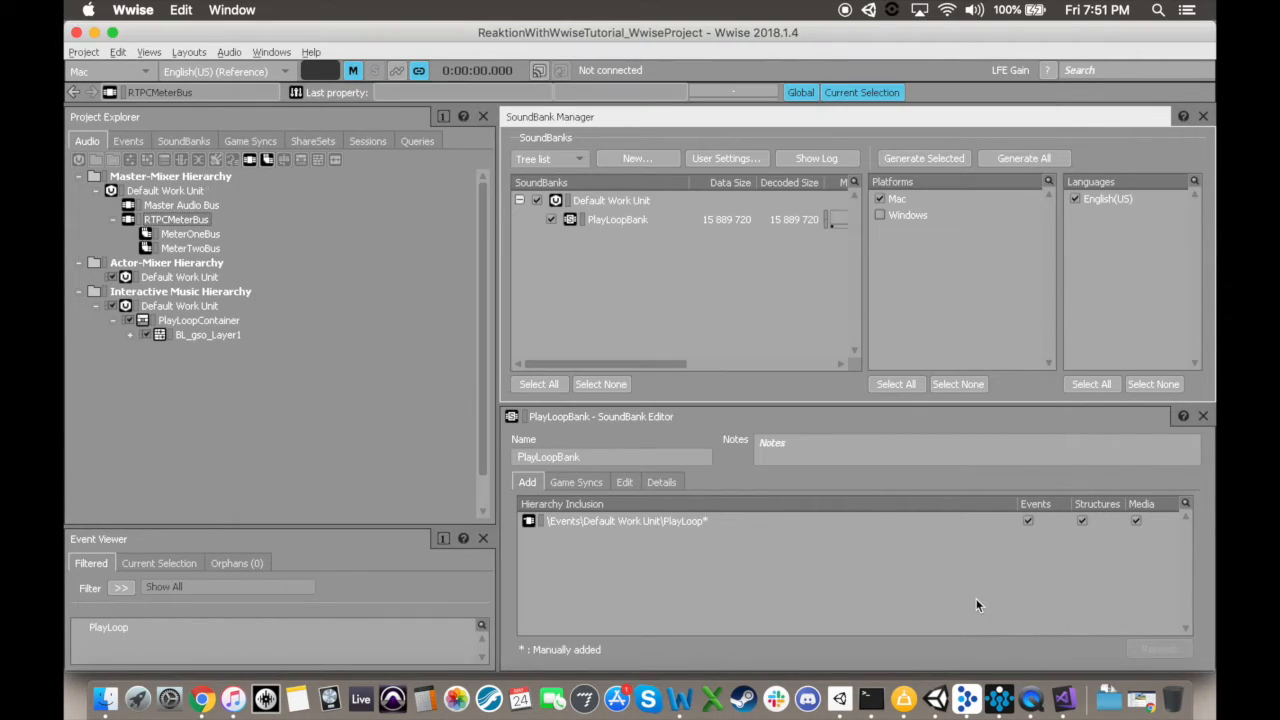
Step: Switch to Unity and deactivate the RTPCDebug object
left_click(530, 181)
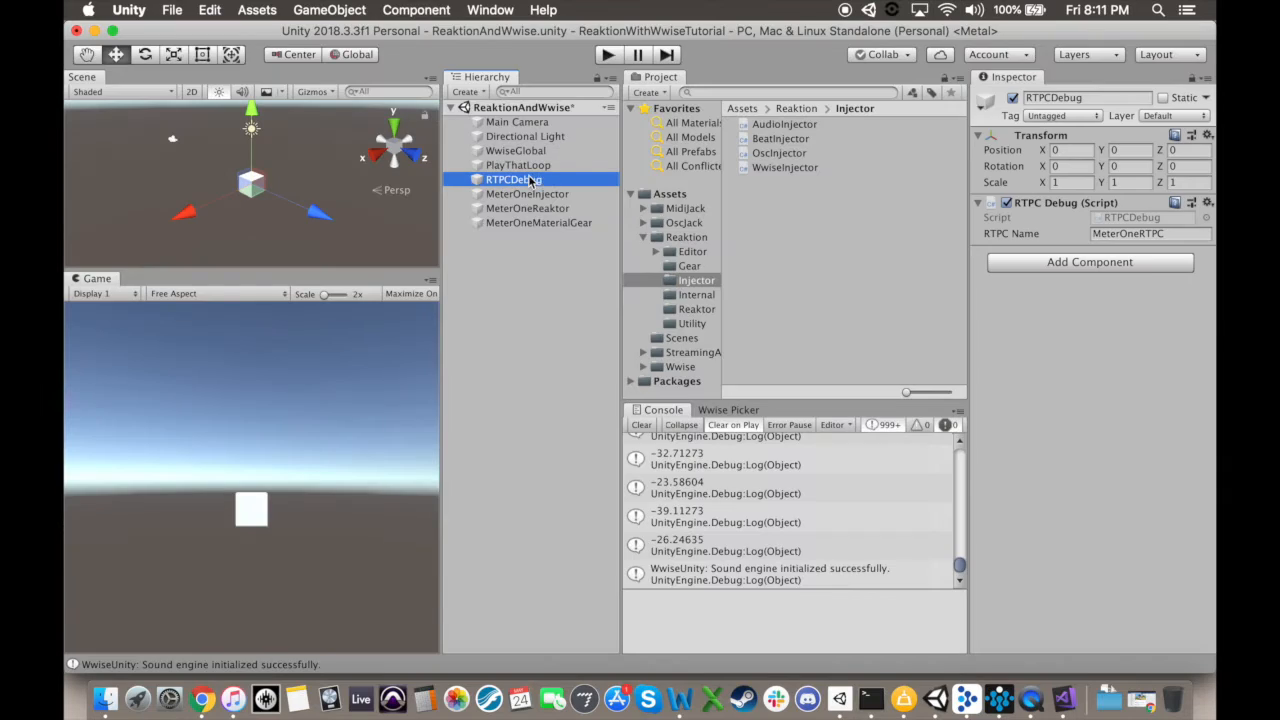
key("alt+shift+a")
Step: Duplicate the MeterOne injector, reaktor and material gear objects, renaming the copies MeterTwoInjector, MeterTwoReaktor and MeterTwoMaterialGear
left_click(527, 194)
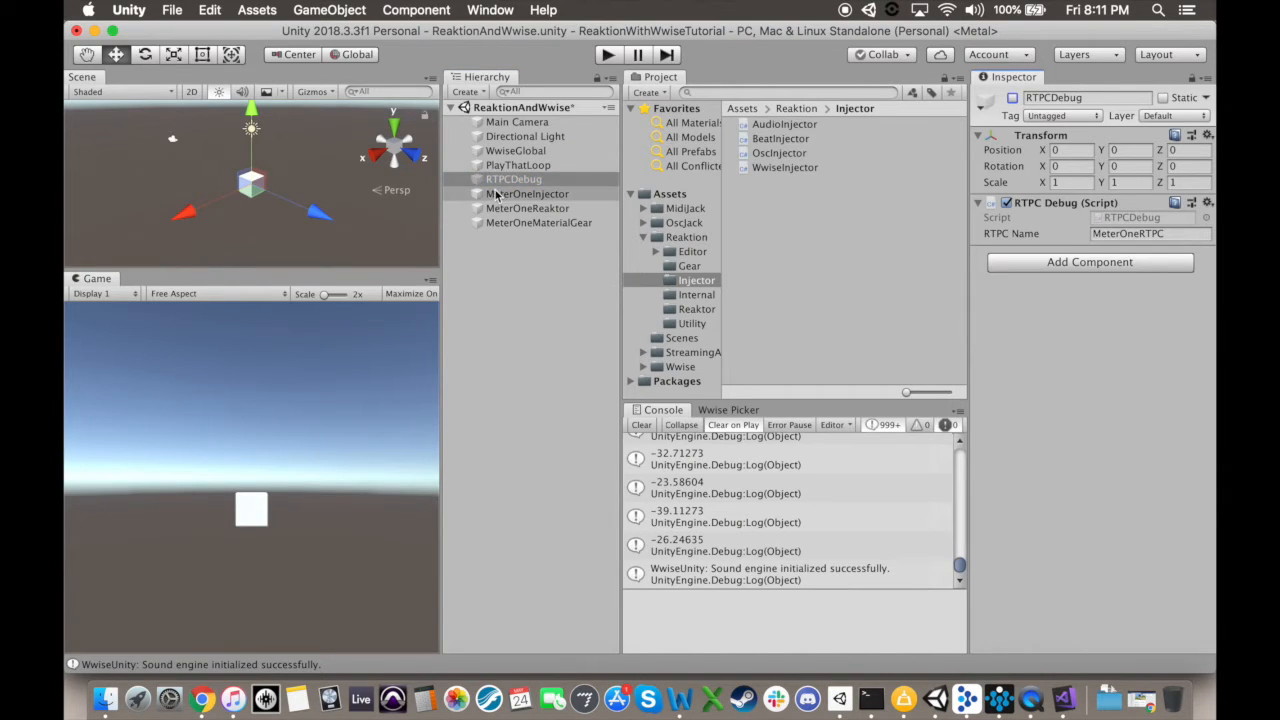
left_click(540, 223, "shift")
right_click(540, 223)
left_click(574, 289)
right_click(578, 237)
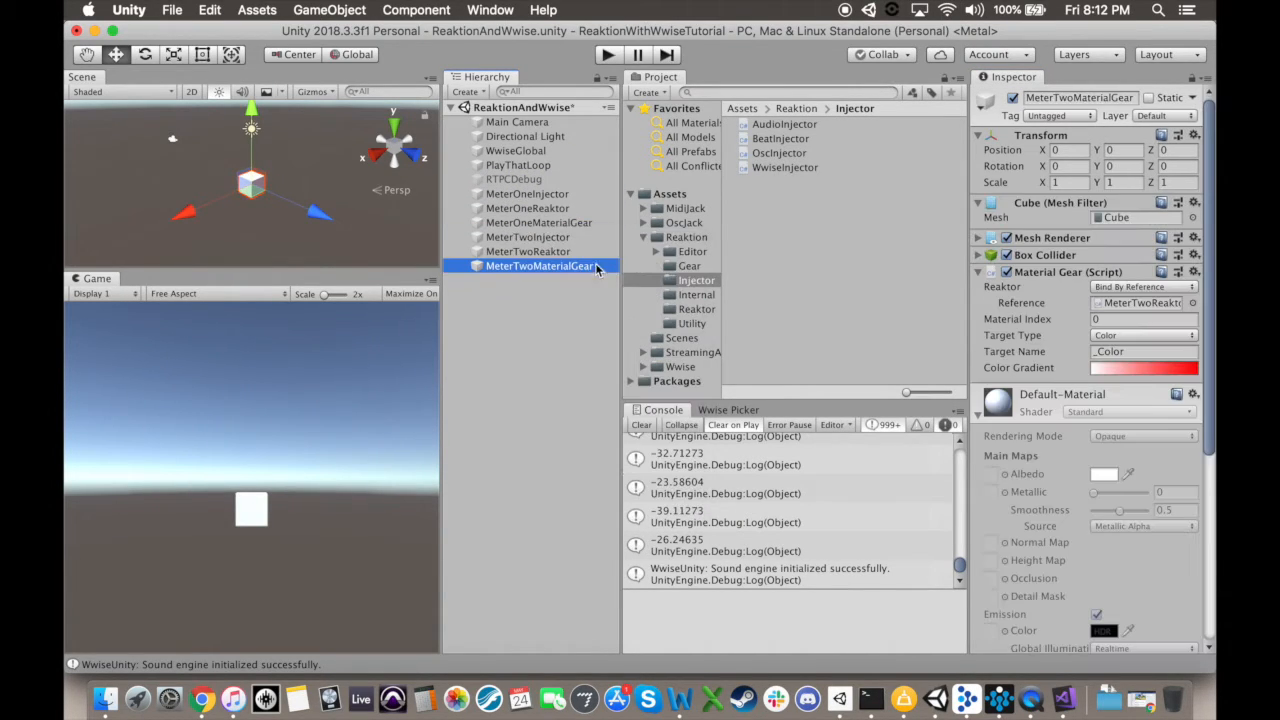
Step: Set the RTPC Name of MeterTwoInjector's Wwise Injector to MeterTwoRTPC
left_click(562, 238)
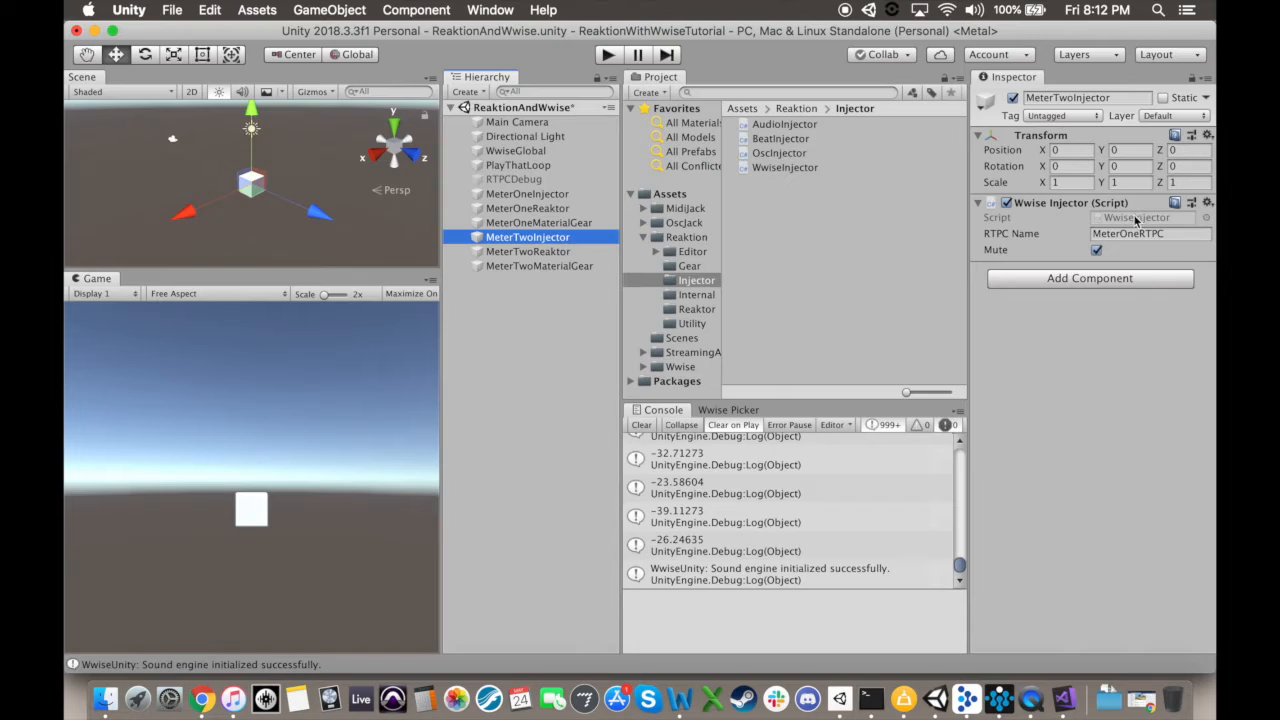
left_click(1140, 233)
left_click(1140, 233)
type("Two")
Step: Check the injector reference of MeterTwoReaktor and the Reaktor reference of MeterTwoMaterialGear
left_click(563, 251)
left_click(1170, 233)
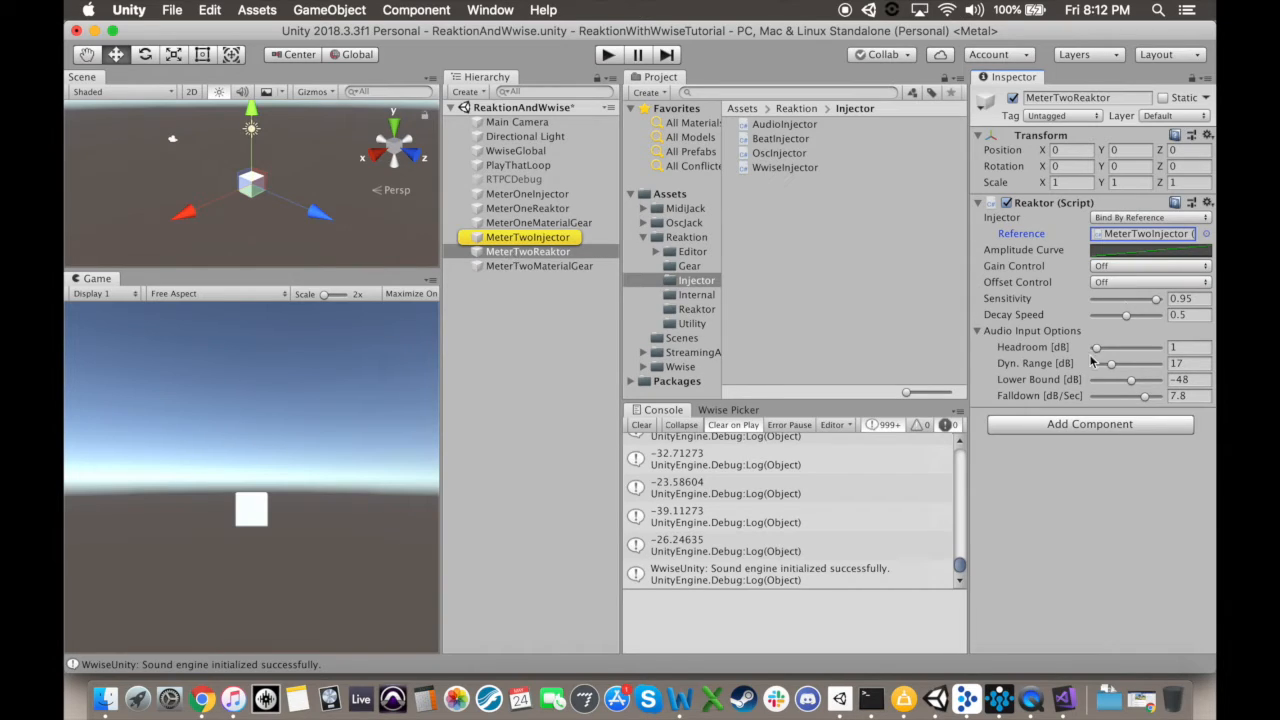
left_click(545, 266)
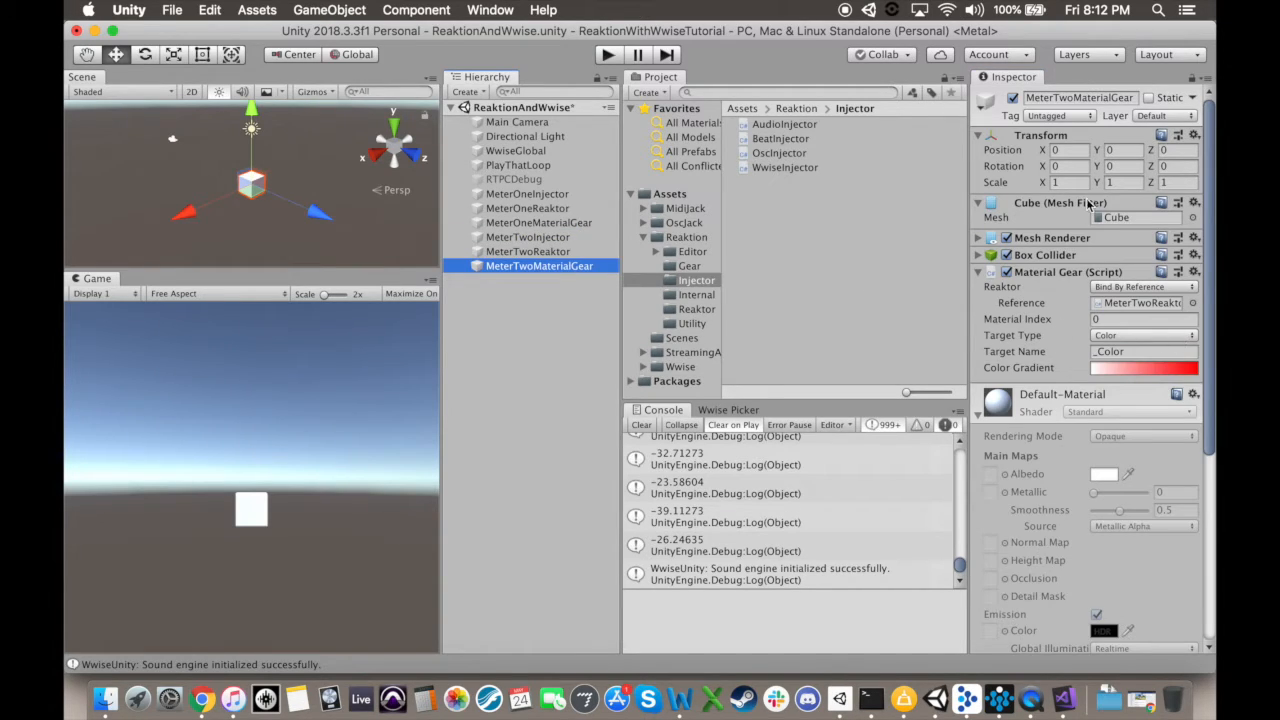
Step: Set MeterTwoMaterialGear's Y position to 5 and its Color Gradient to the white-to-green preset
left_click(1118, 150)
type("5")
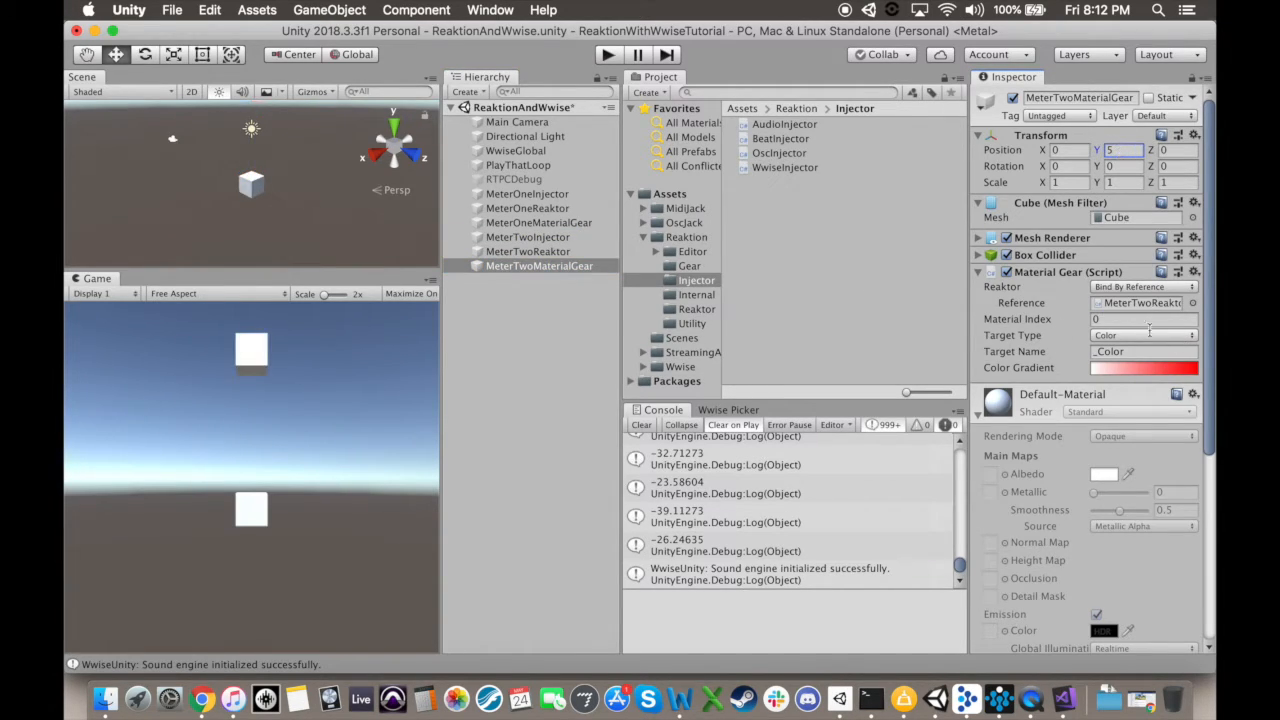
left_click(1143, 369)
left_click(258, 210)
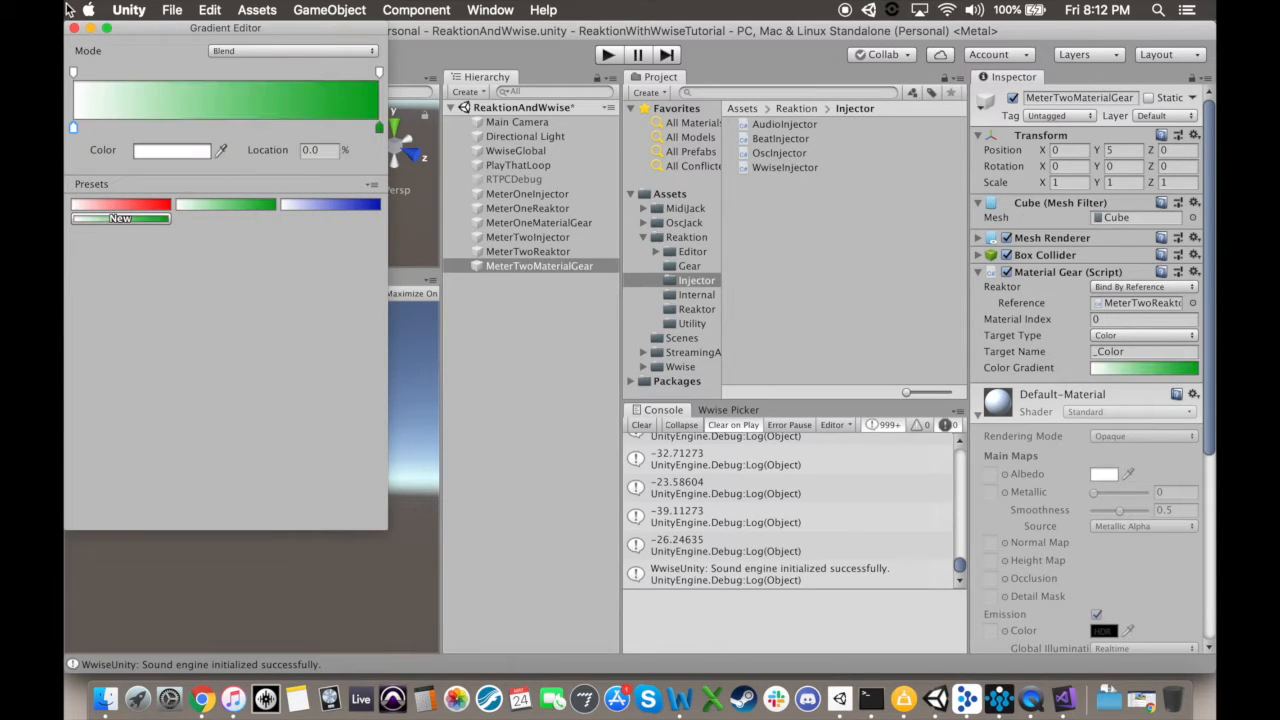
left_click(75, 27)
Step: Compare the settings of MeterTwoReaktor and MeterOneReaktor, and play the scene to examine the cube colors and MeterTwoReaktor's levels
left_click(505, 253)
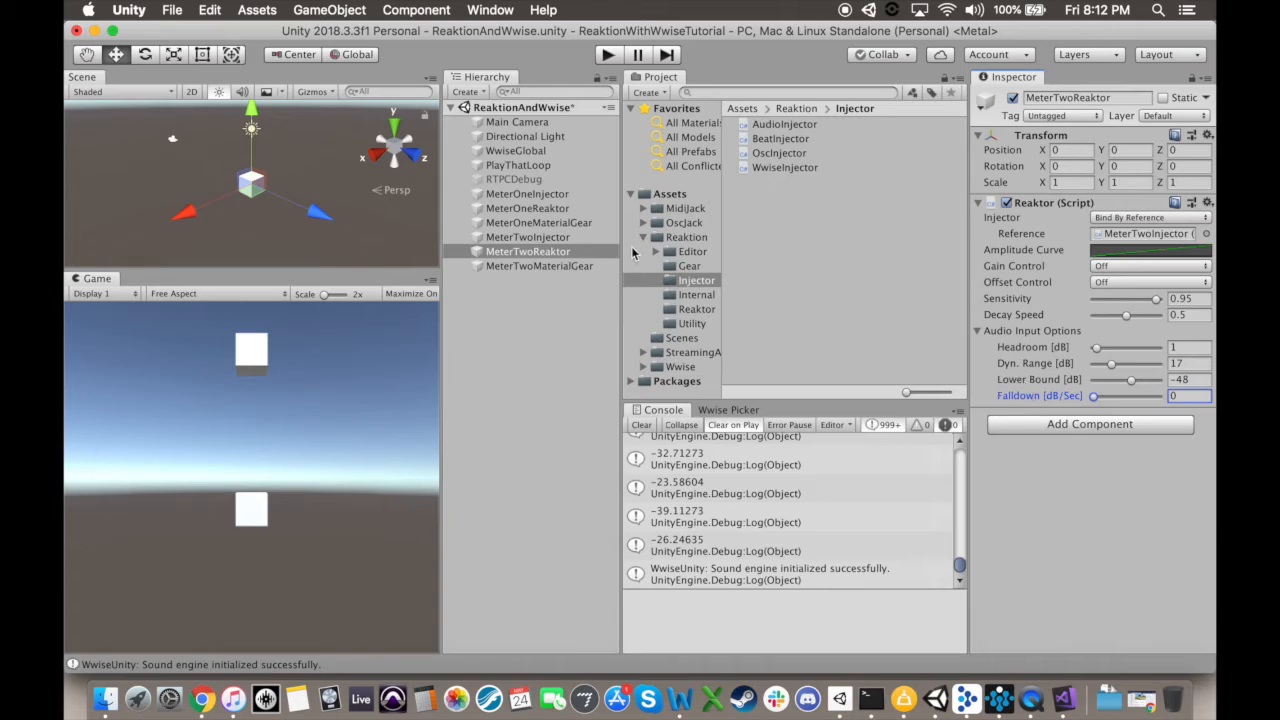
left_click(565, 208)
left_click_drag(1148, 402, 932, 399)
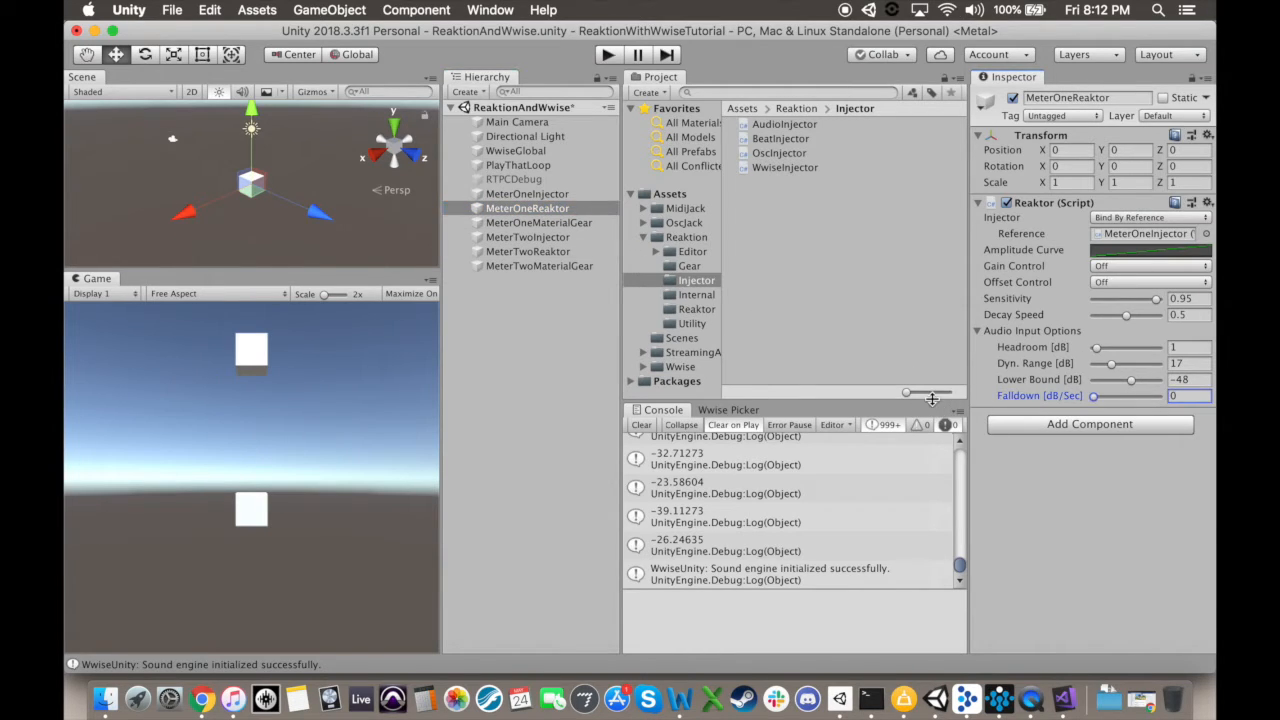
left_click(607, 56)
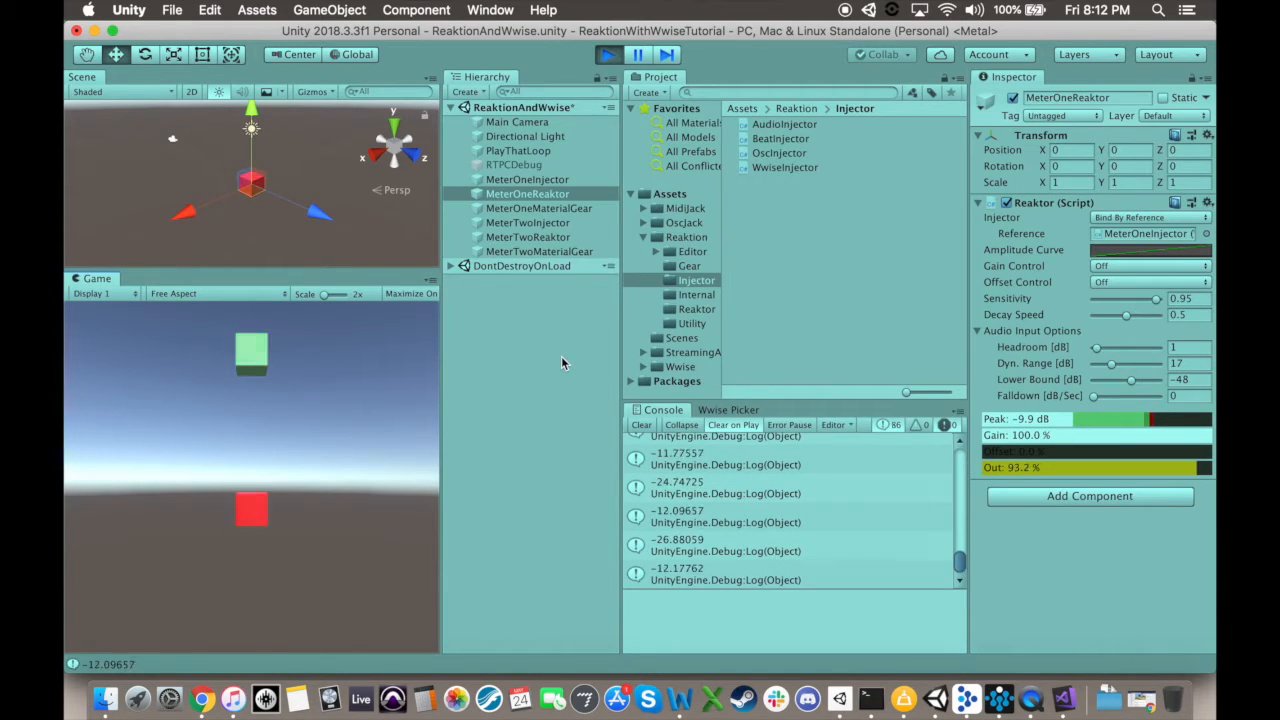
left_click(515, 237)
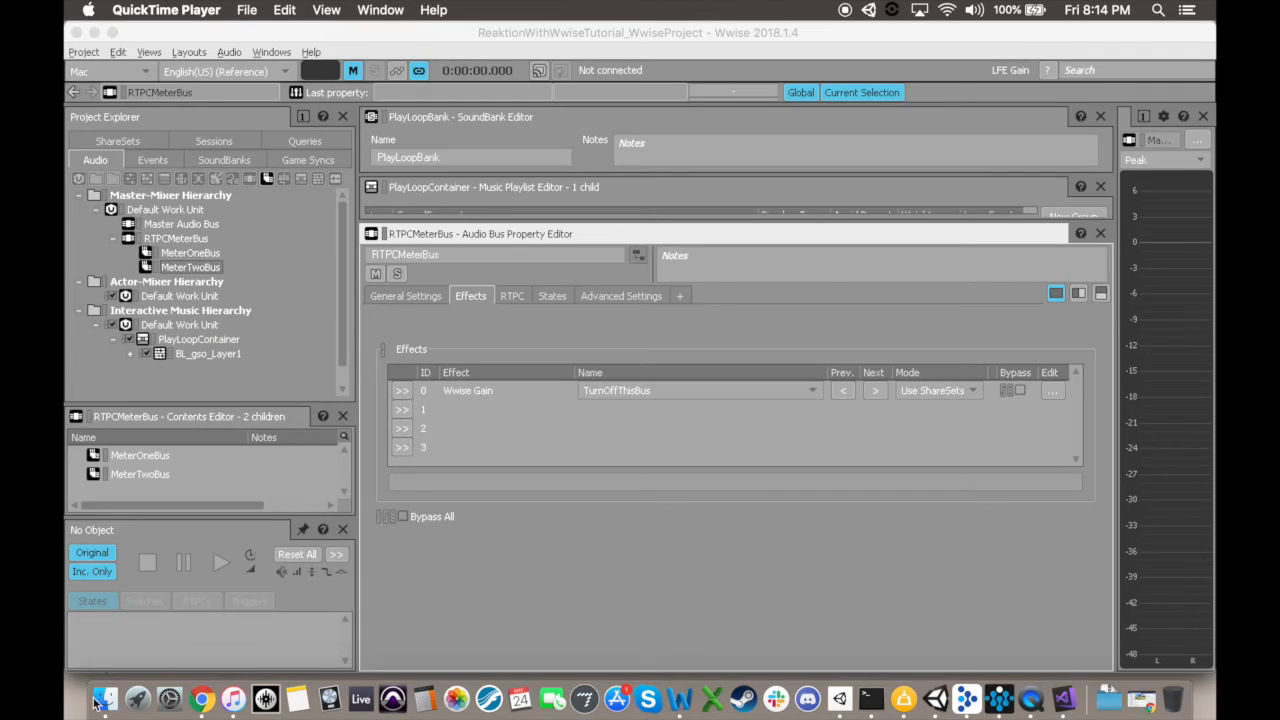
Step: In Wwise, import BL_gso_Layer2.wav from the BurningLab_PurpMonk project folder as a music track in the BL_gso_Layer1 segment
left_click(105, 698)
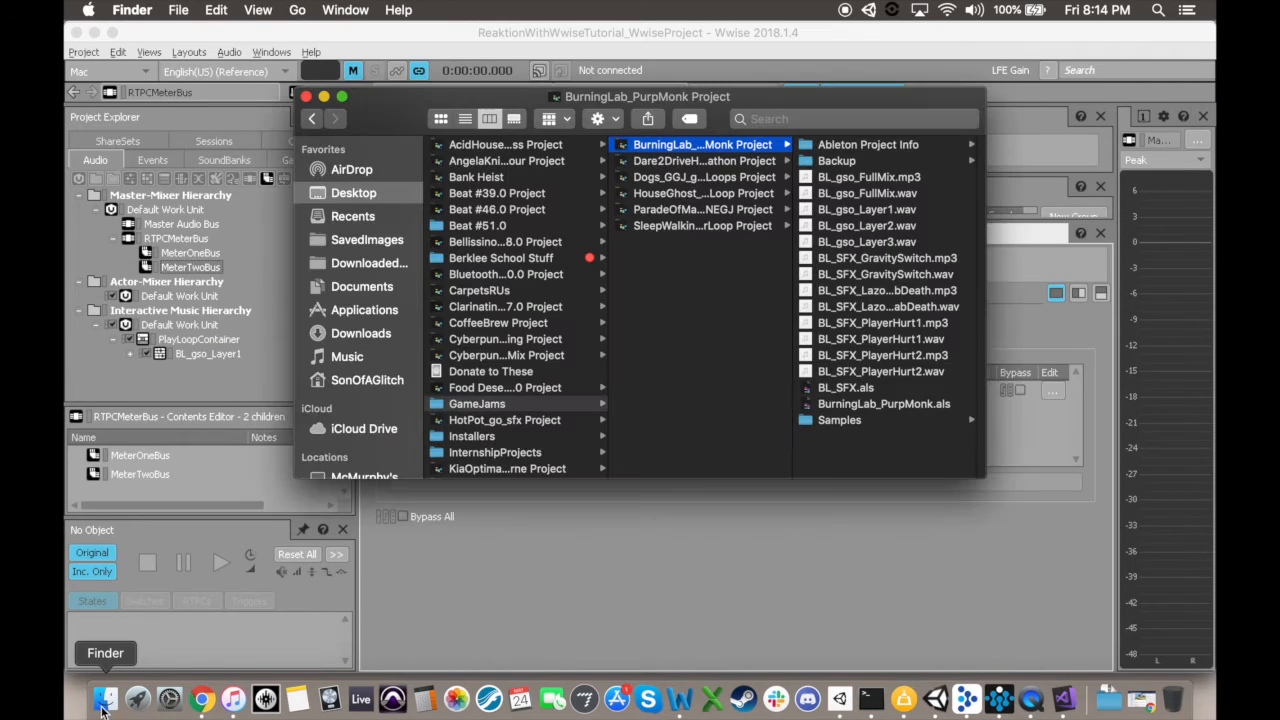
left_click_drag(897, 232, 210, 362)
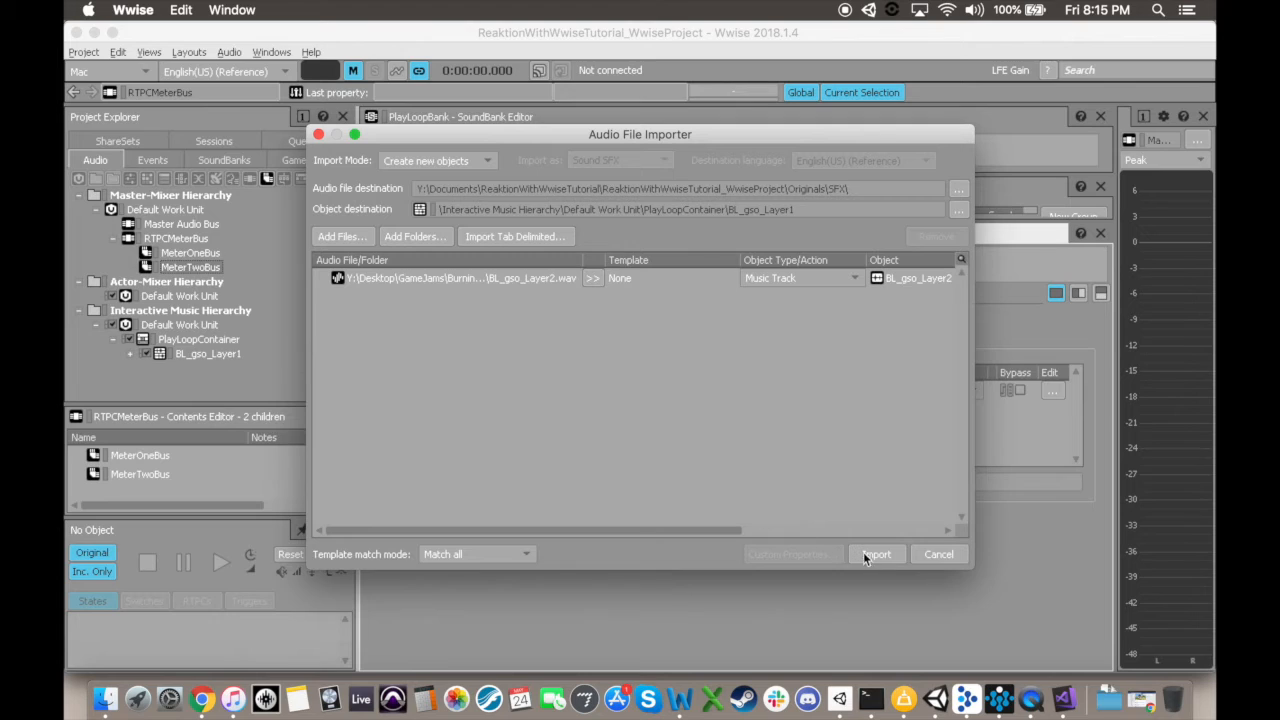
left_click(865, 553)
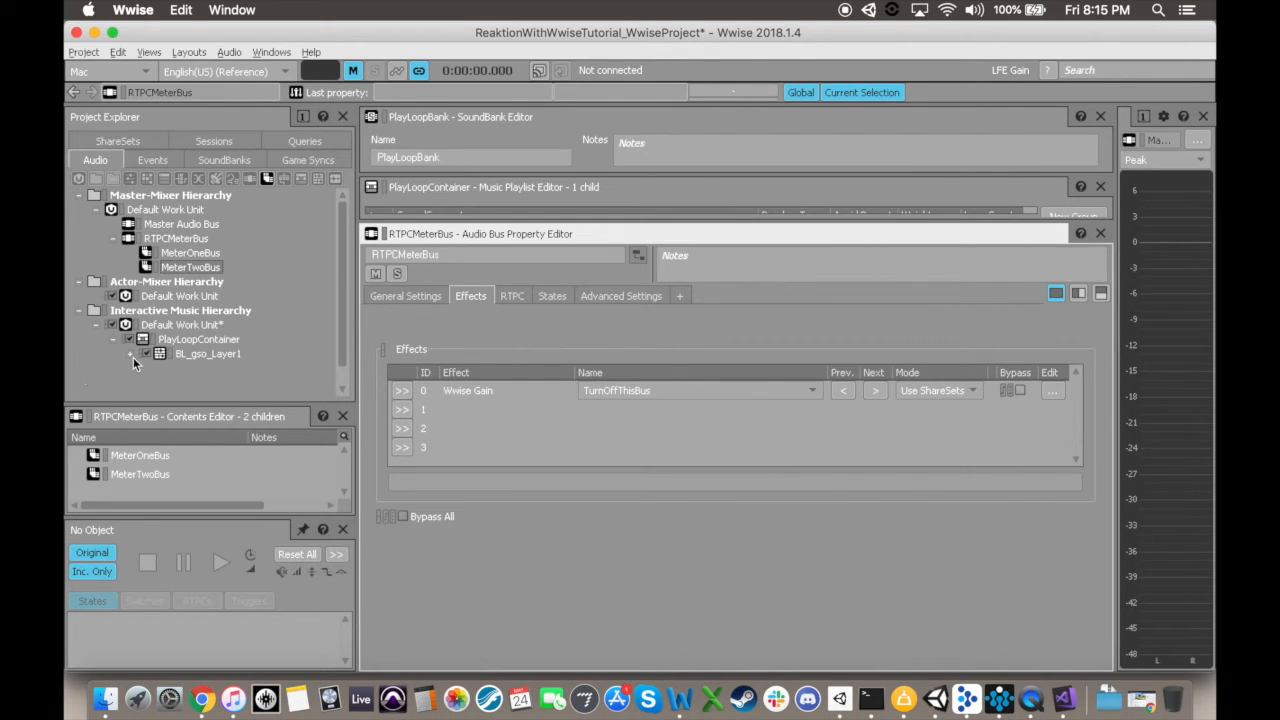
left_click(133, 357)
Step: Add an auxiliary bus named MeterThreeBus under RTPCMeterBus
left_click(176, 240)
left_click(268, 178)
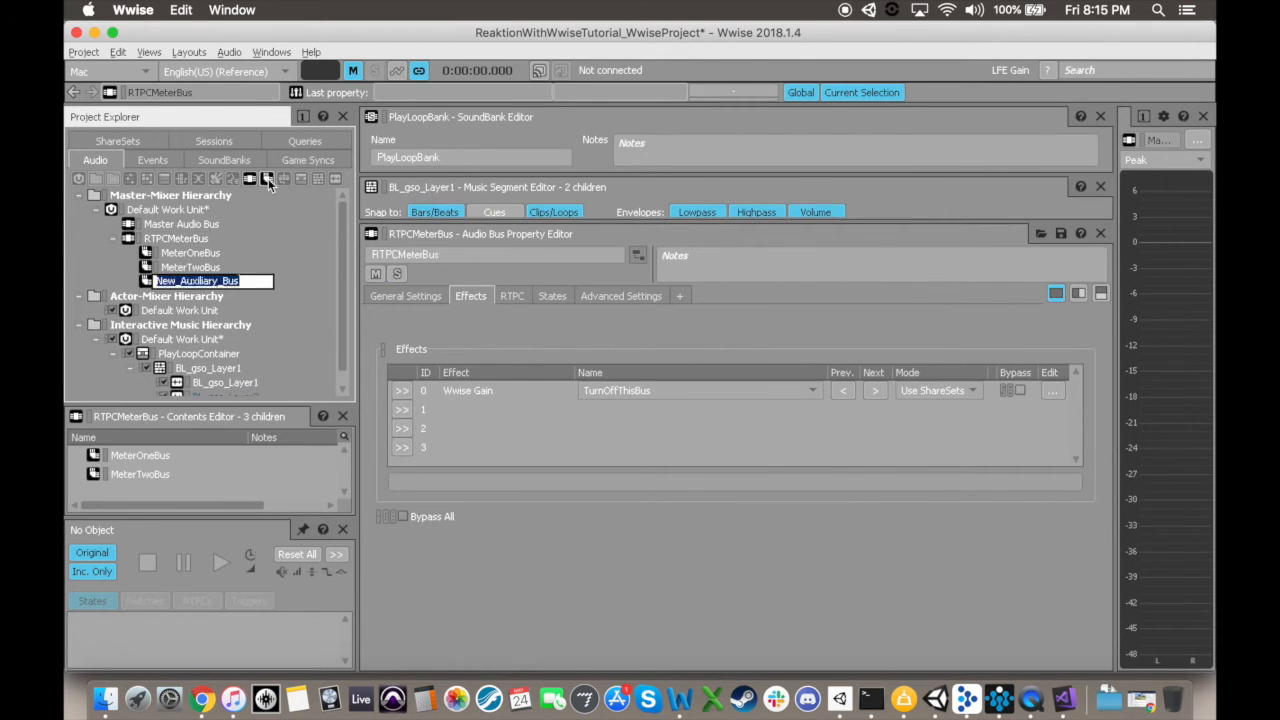
type("MeterThreeBus")
key("Return")
Step: Add a new Wwise Meter effect named MeterThree to effect slot 2 of MeterThreeBus
left_click(403, 429)
mouse_move(490, 529)
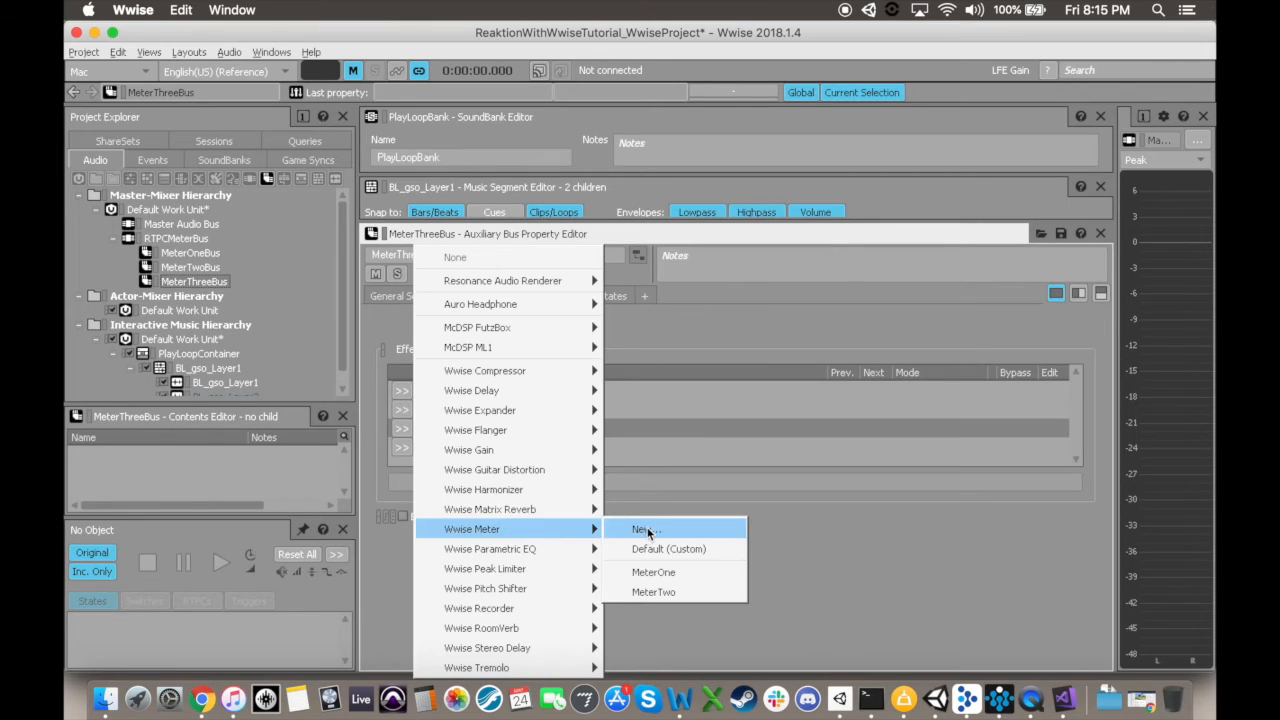
left_click(644, 529)
type("MeterThree")
key("Return")
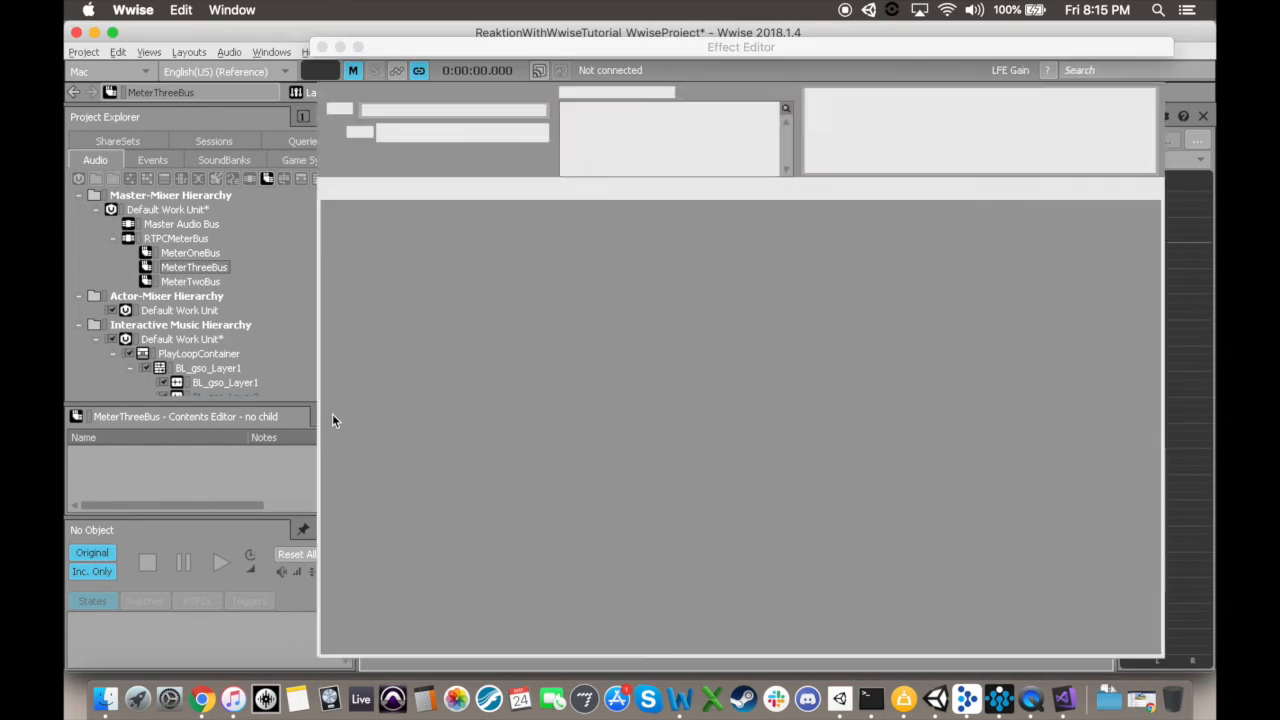
Step: Create the game parameter MeterThreeRTPC as the MeterThree effect's output game parameter
left_click(350, 410)
left_click(412, 438)
type("RTPC")
key("Return")
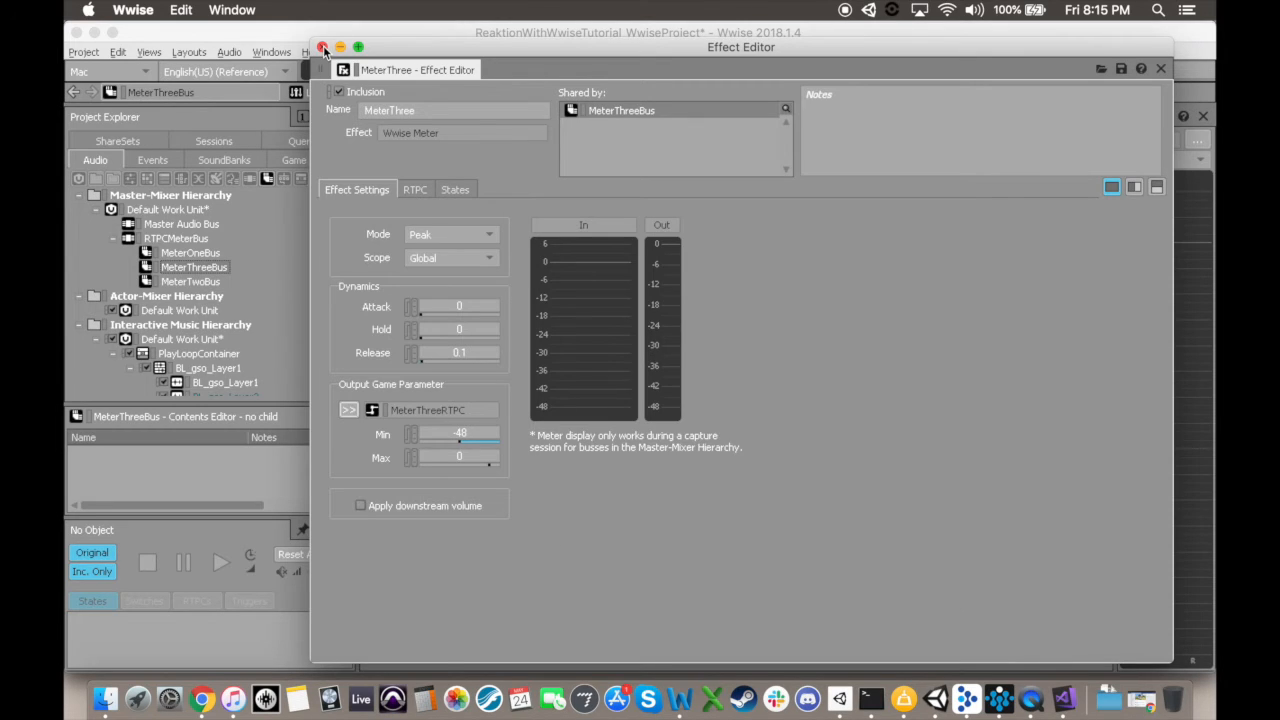
left_click(323, 48)
Step: Set the MeterThreeRTPC game parameter's range to a minimum of -48 and a maximum of 0, with a default of -48
left_click(298, 160)
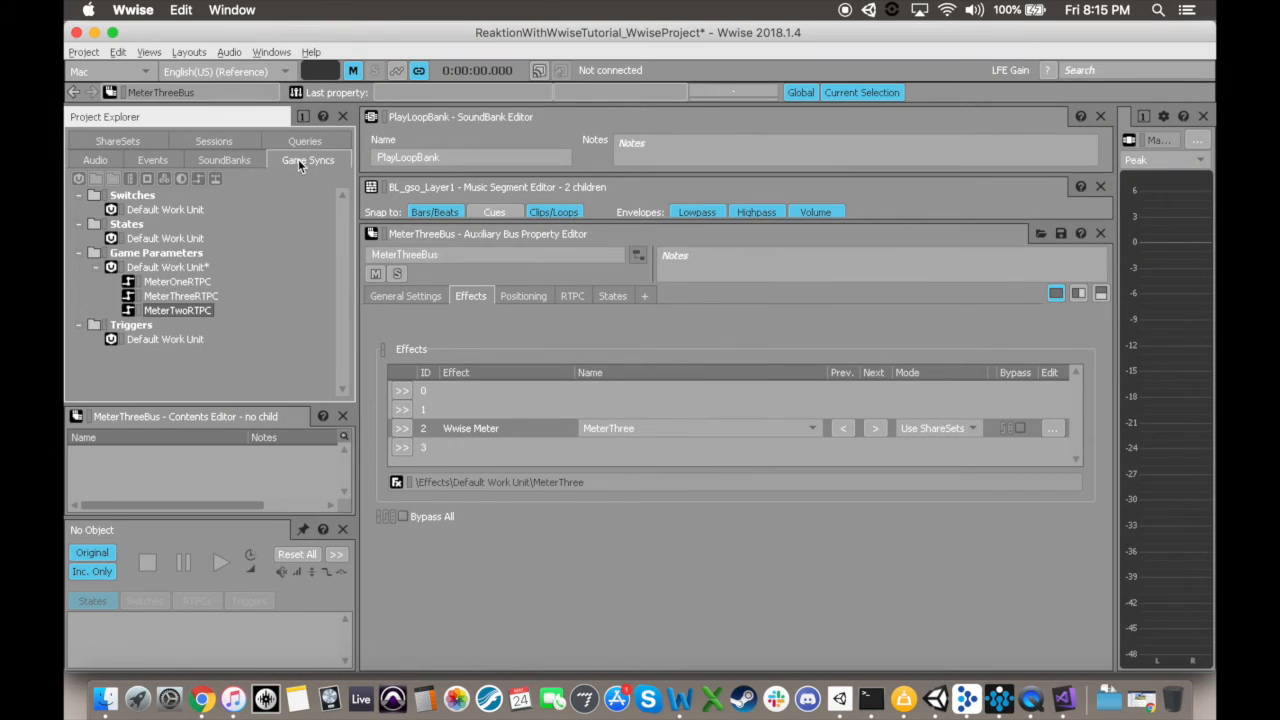
left_click(181, 296)
left_click(461, 376)
type("-48")
left_click(466, 402)
type("0")
key("Return")
Step: Override the parent's user-defined auxiliary sends on the BL_gso_Layer2 track and assign MeterThreeBus to send 0
left_click(103, 163)
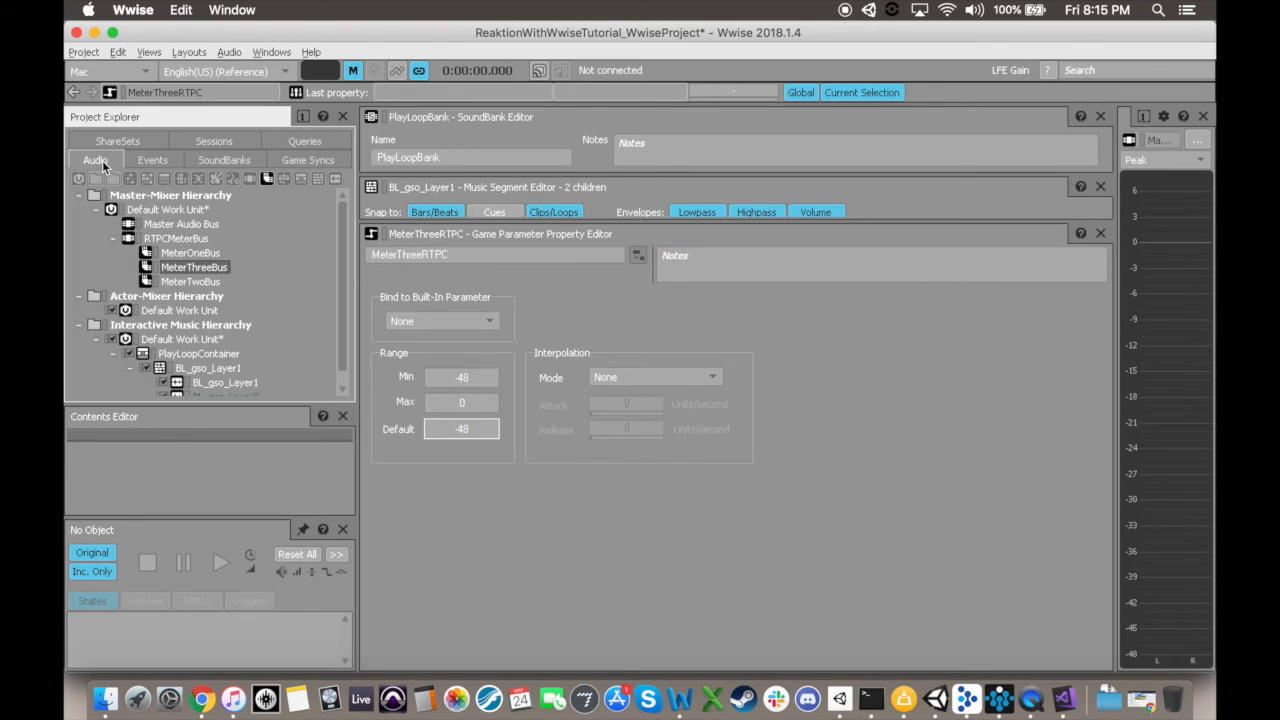
scroll(210, 337, "down", 1)
left_click(222, 382)
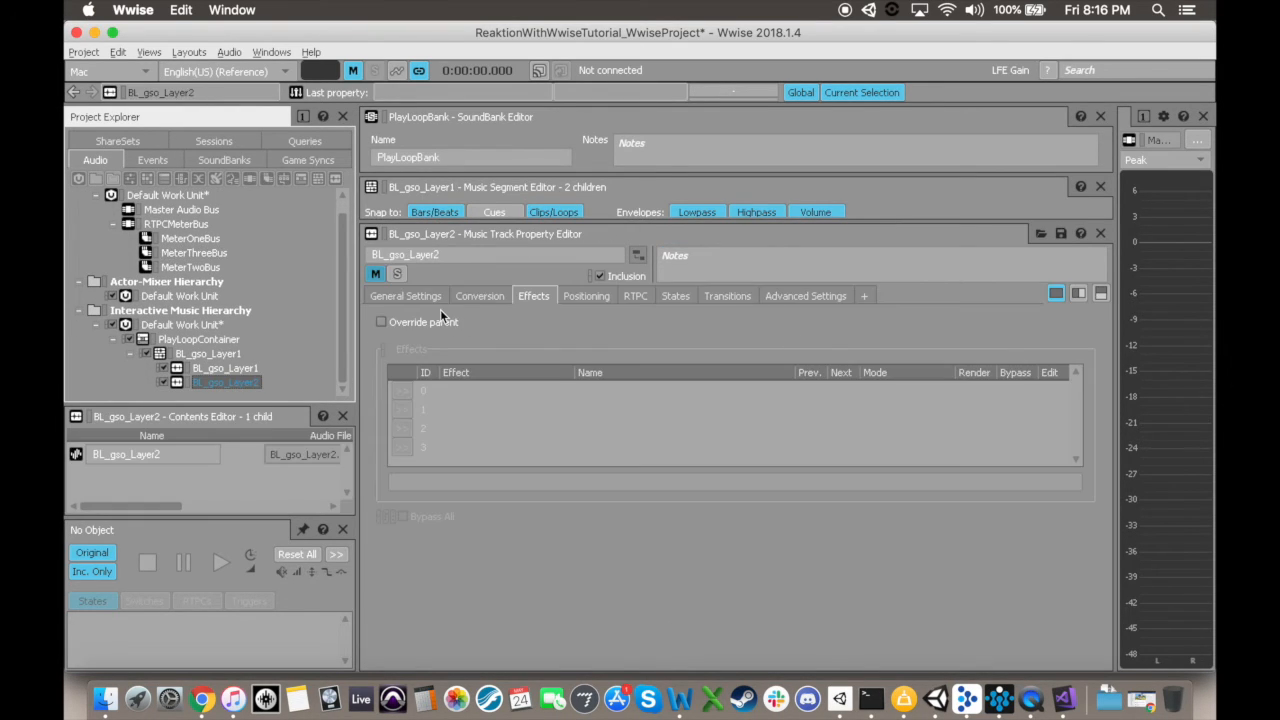
left_click(398, 296)
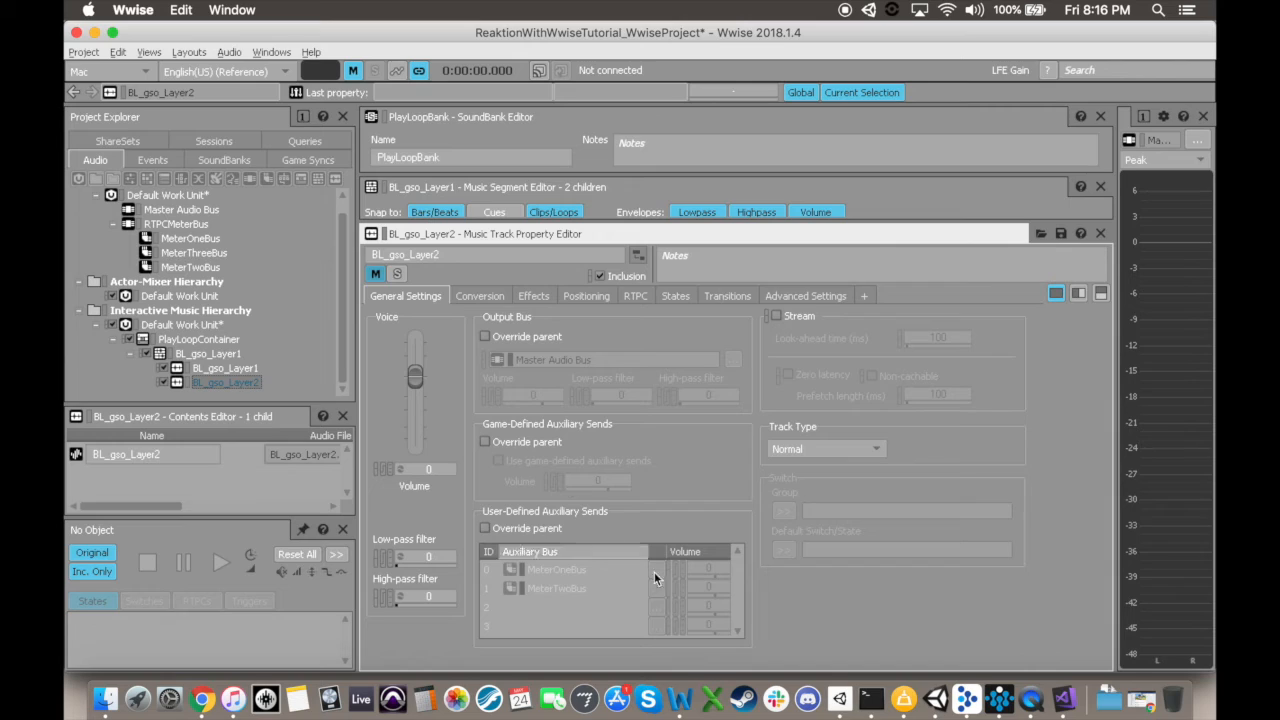
left_click(485, 529)
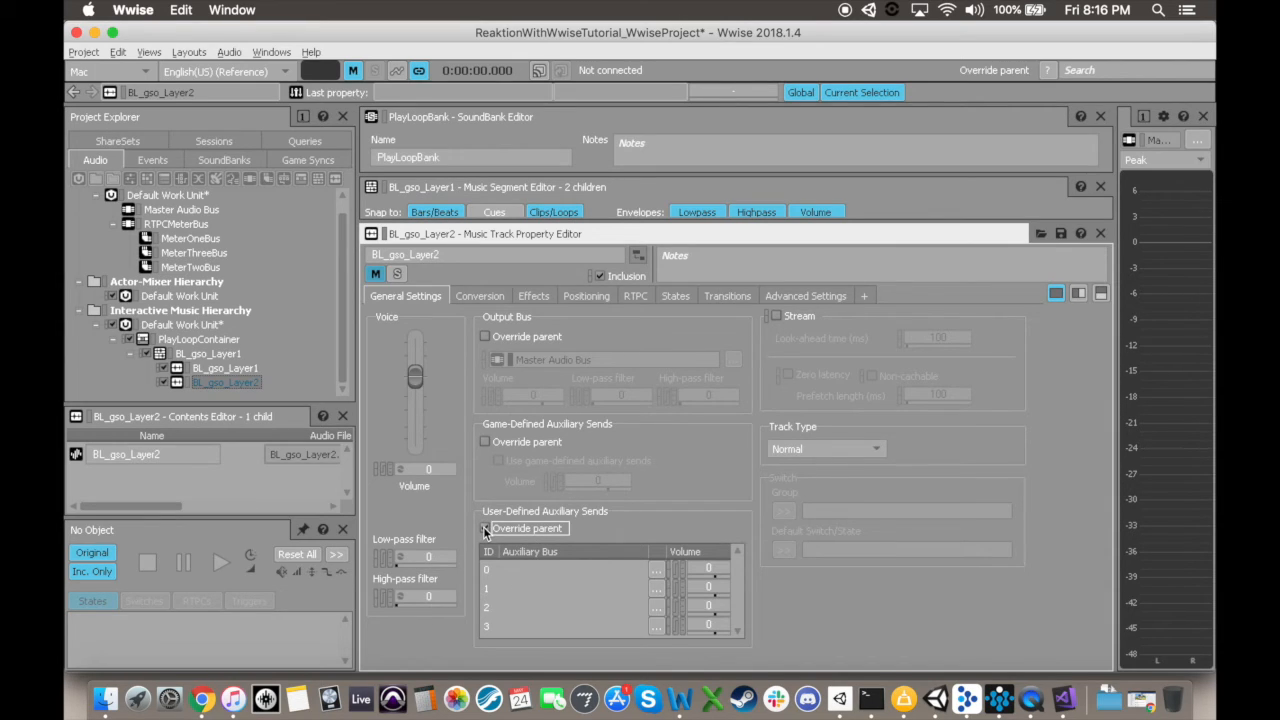
left_click(656, 568)
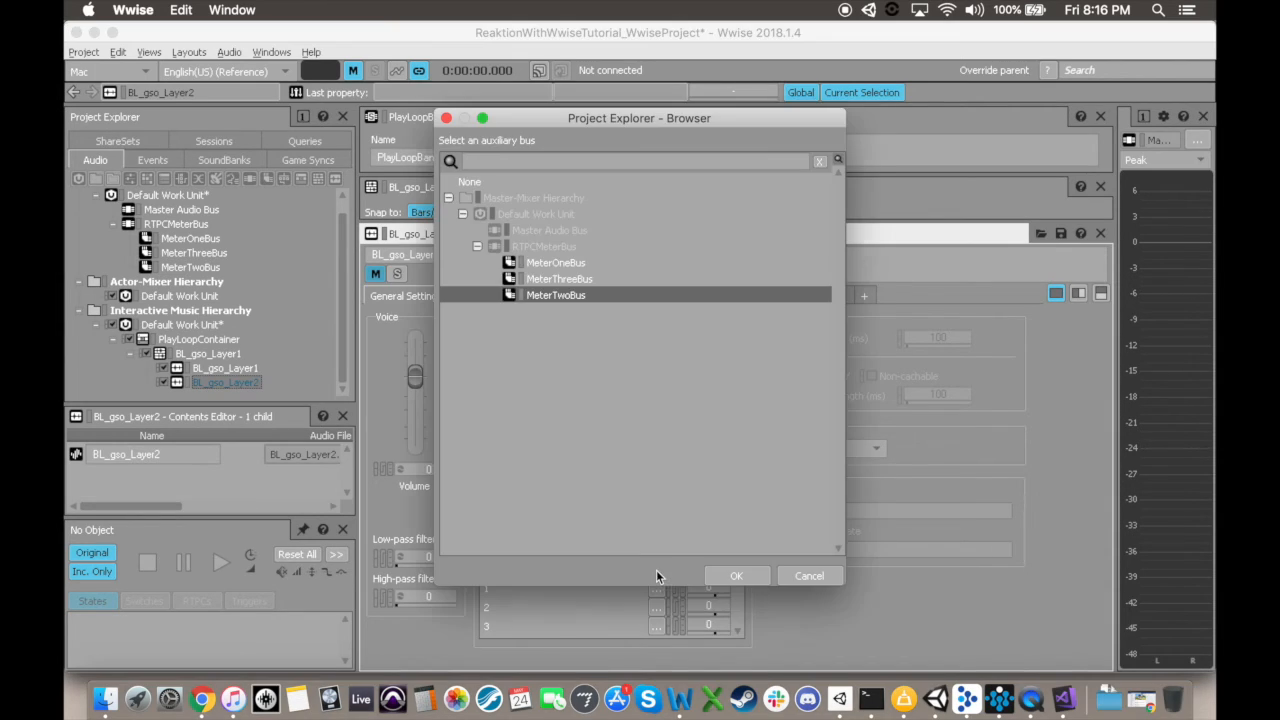
left_click(557, 281)
left_click(732, 574)
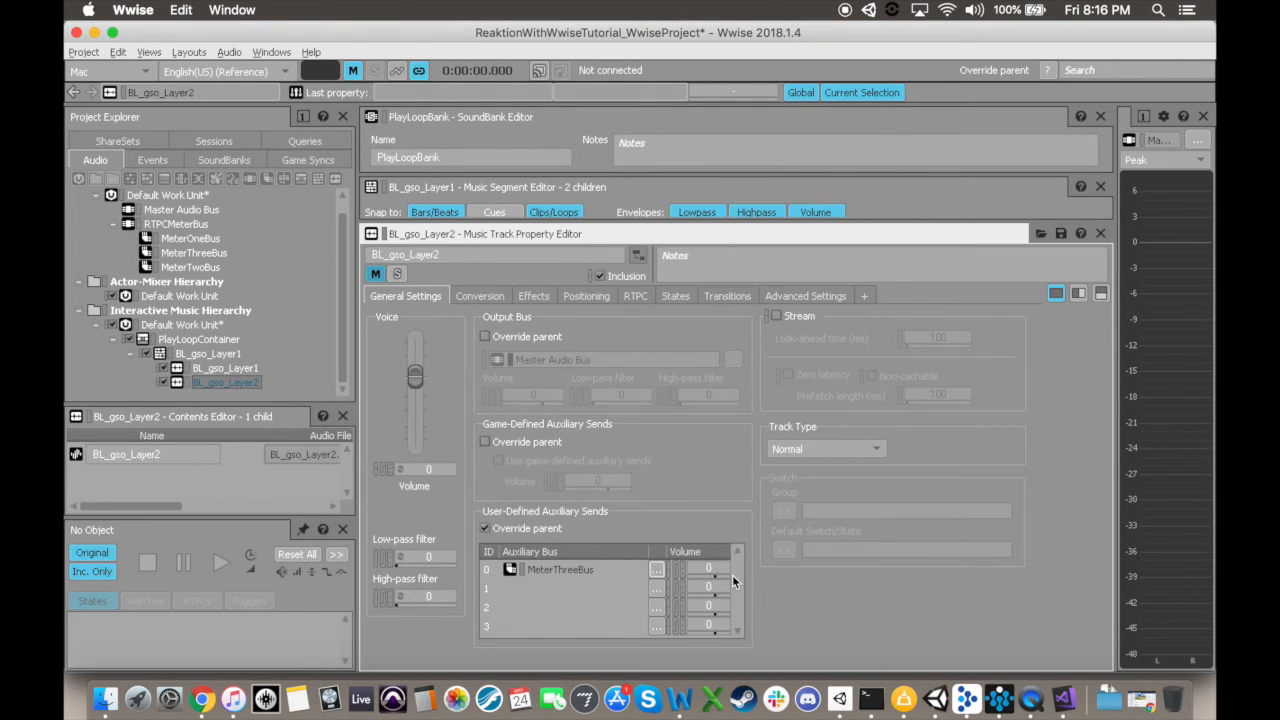
Step: Open the SoundBank layout and generate all SoundBanks
left_click(189, 52)
left_click(211, 115)
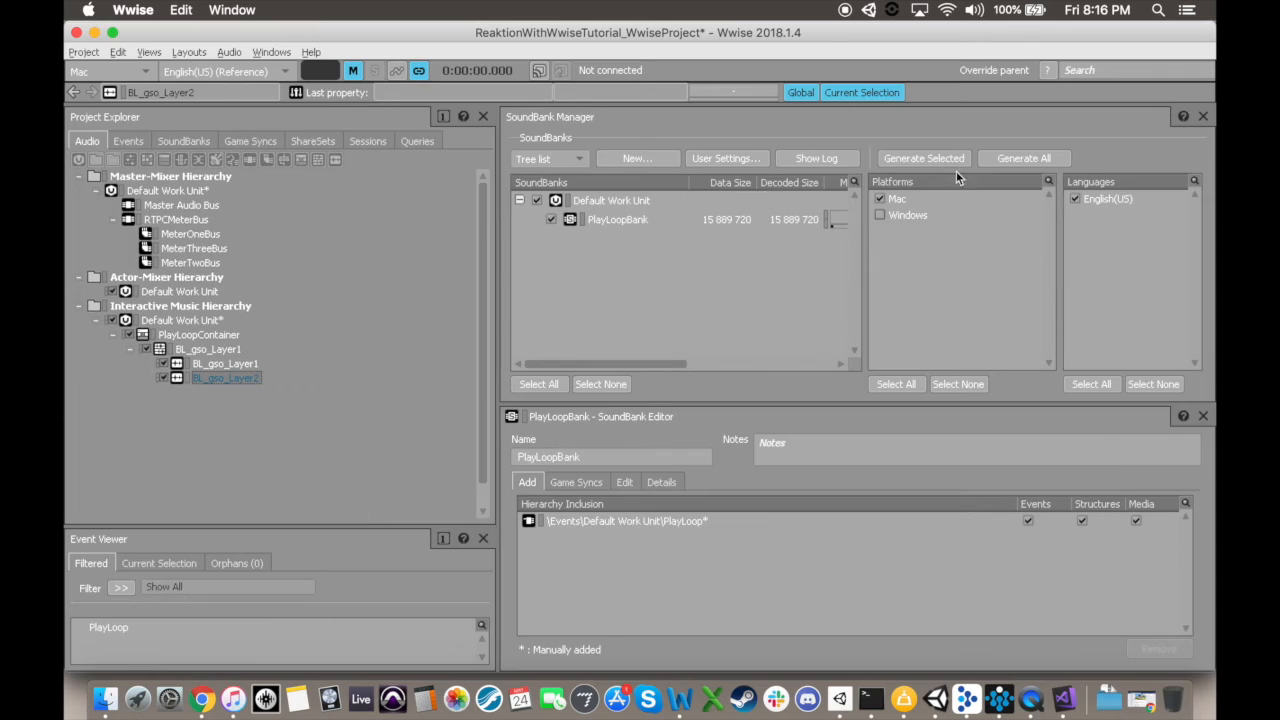
left_click(1018, 157)
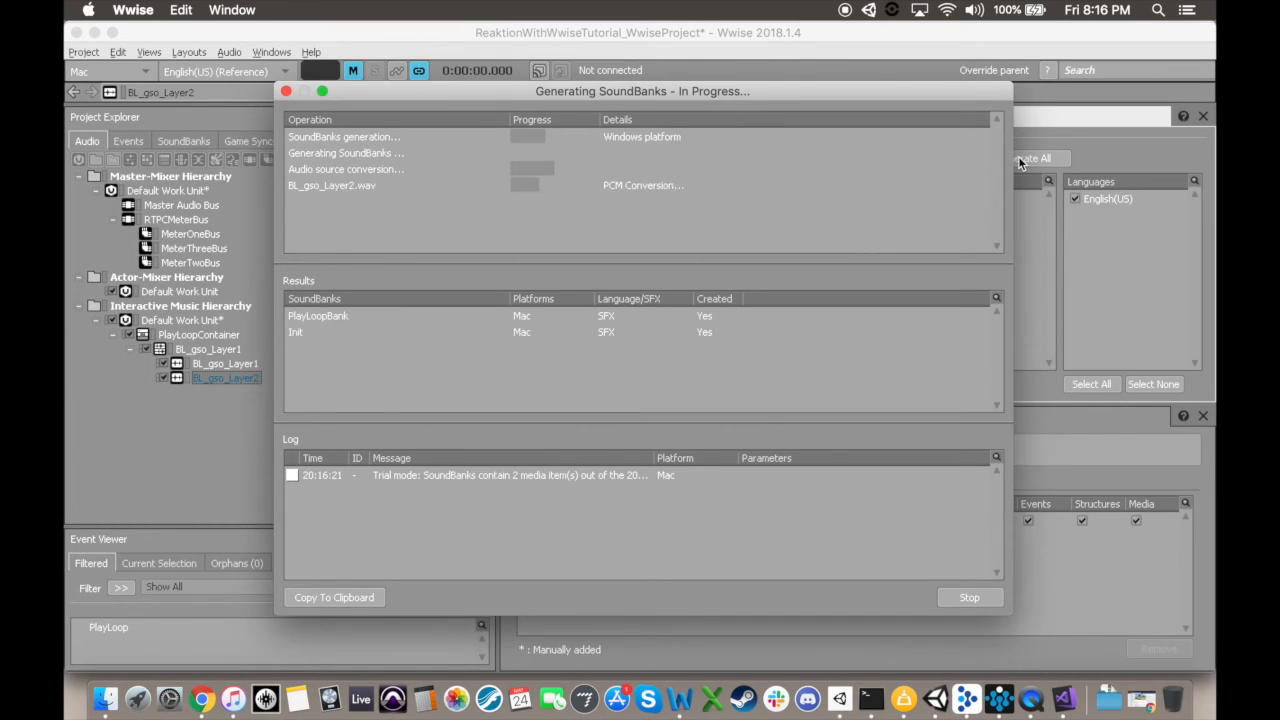
left_click(975, 597)
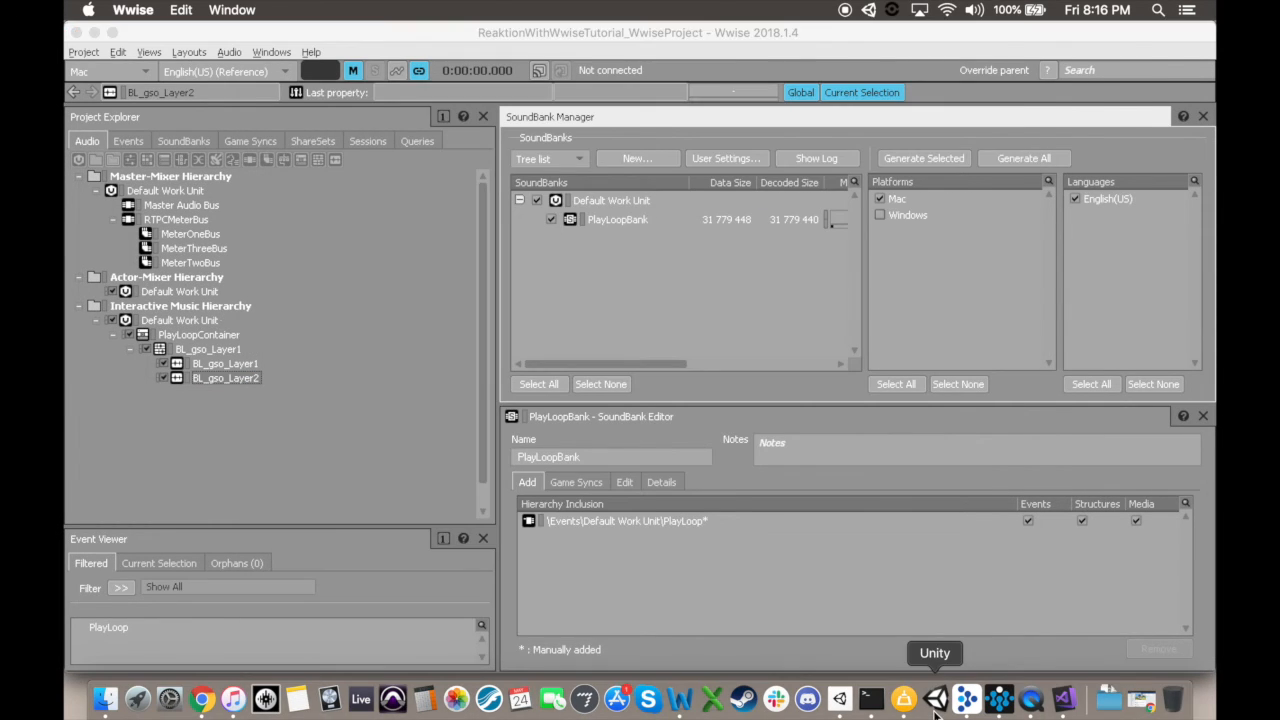
Step: Switch to Unity and duplicate the three MeterTwo objects, renaming the copies MeterThreeInjector, MeterThreeReaktor and MeterThreeMaterialGear
left_click(935, 700)
left_click(527, 237)
left_click(515, 266, "shift")
right_click(535, 272)
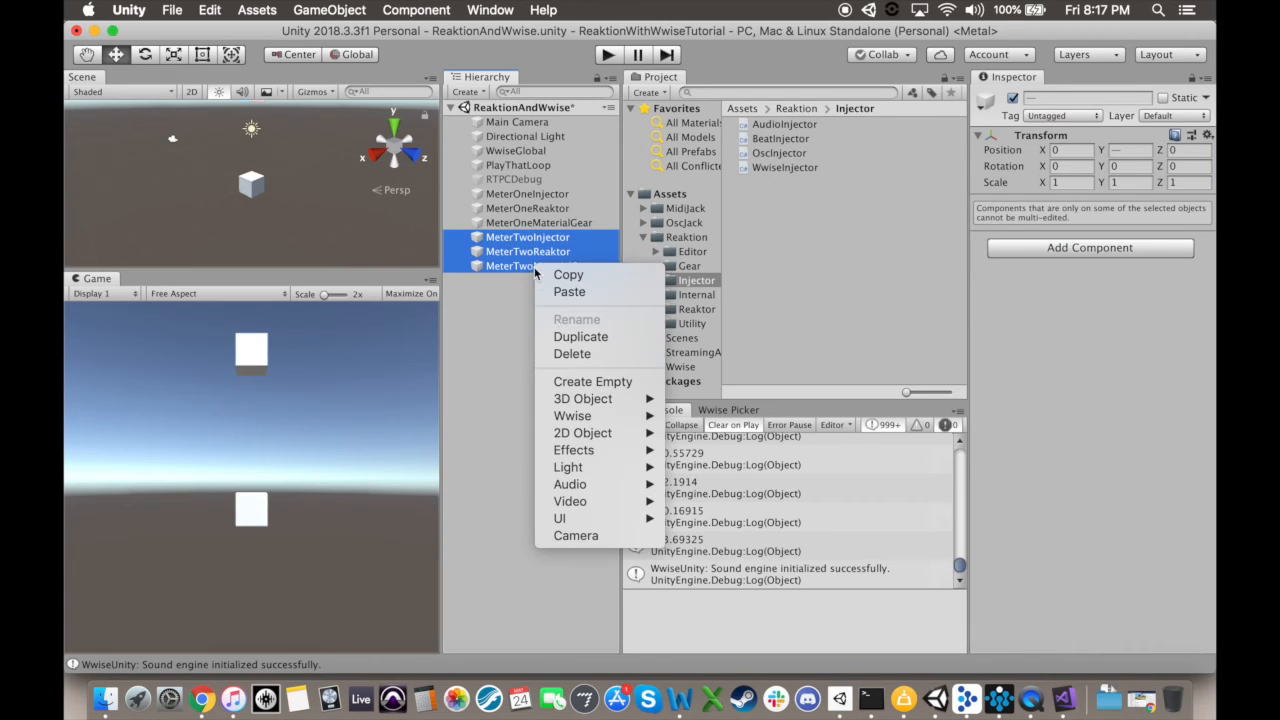
left_click(580, 337)
Step: Set the RTPC Name of MeterThreeInjector's Wwise Injector to MeterThreeRTPC
left_click(560, 280)
left_click(1118, 233)
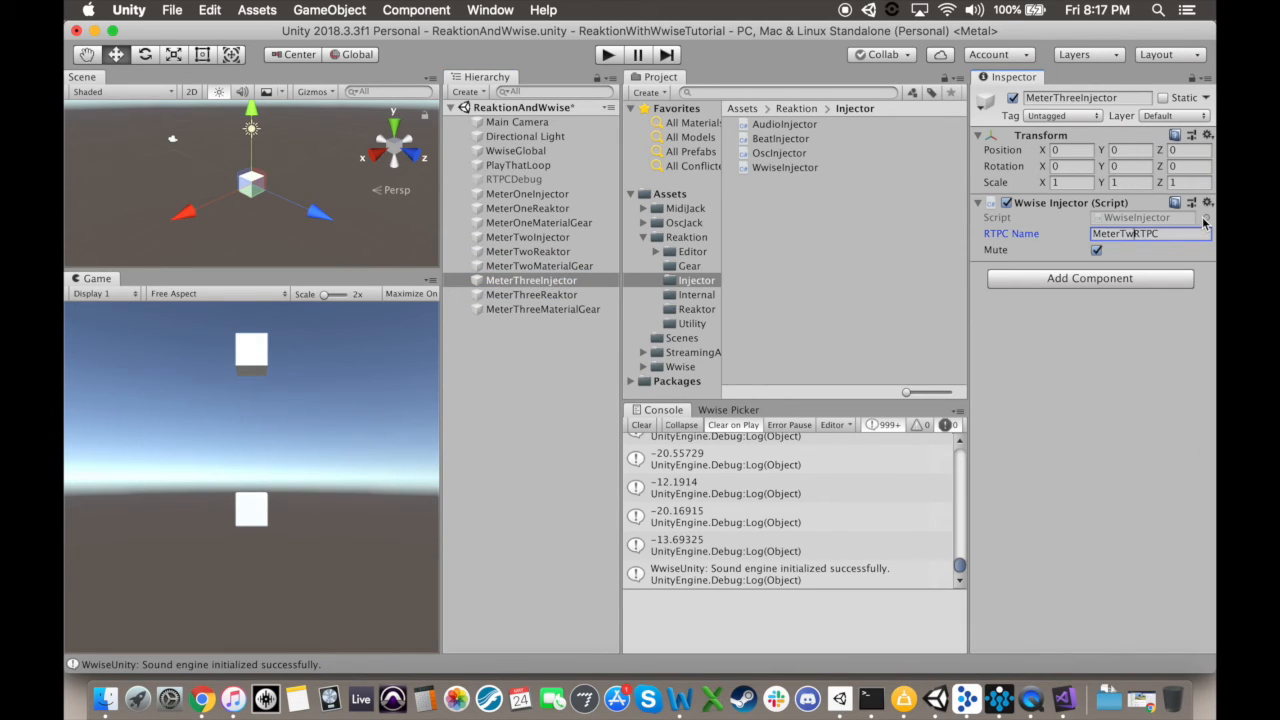
Step: Set MeterThreeMaterialGear's Y position to 2.5 and its Color Gradient to the white-to-blue preset
left_click(553, 312)
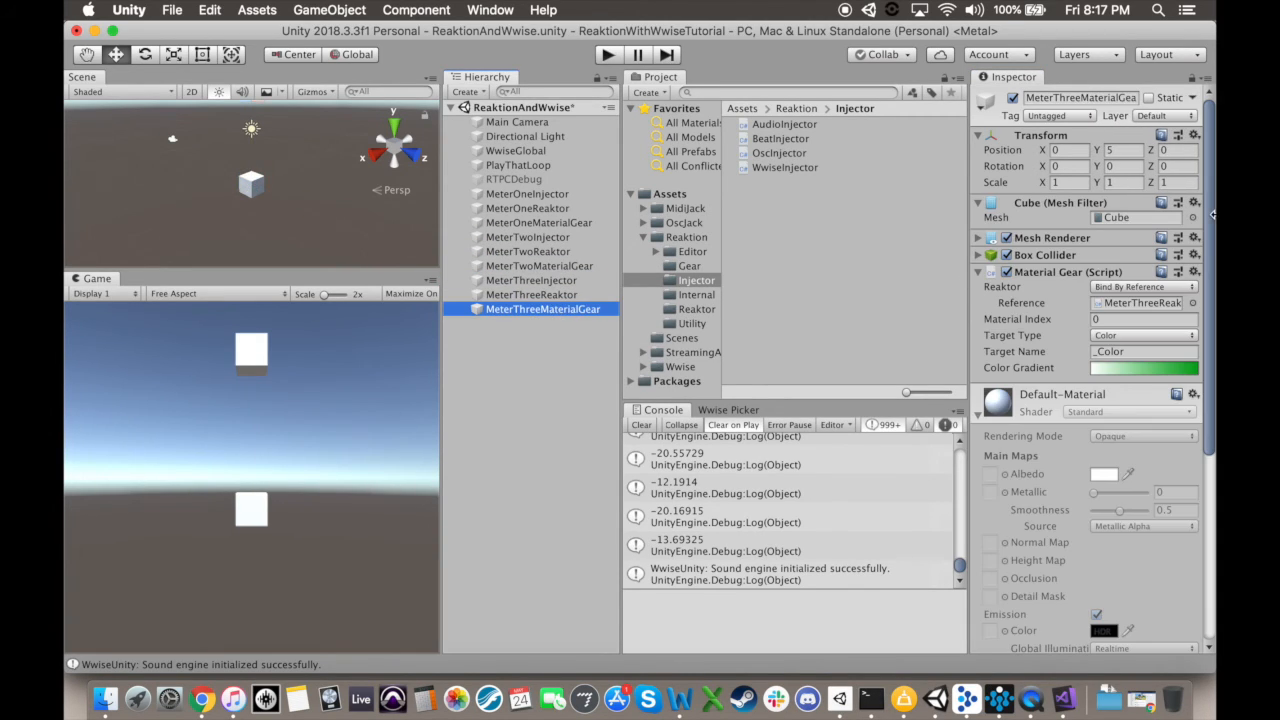
left_click(1128, 148)
type("2.5")
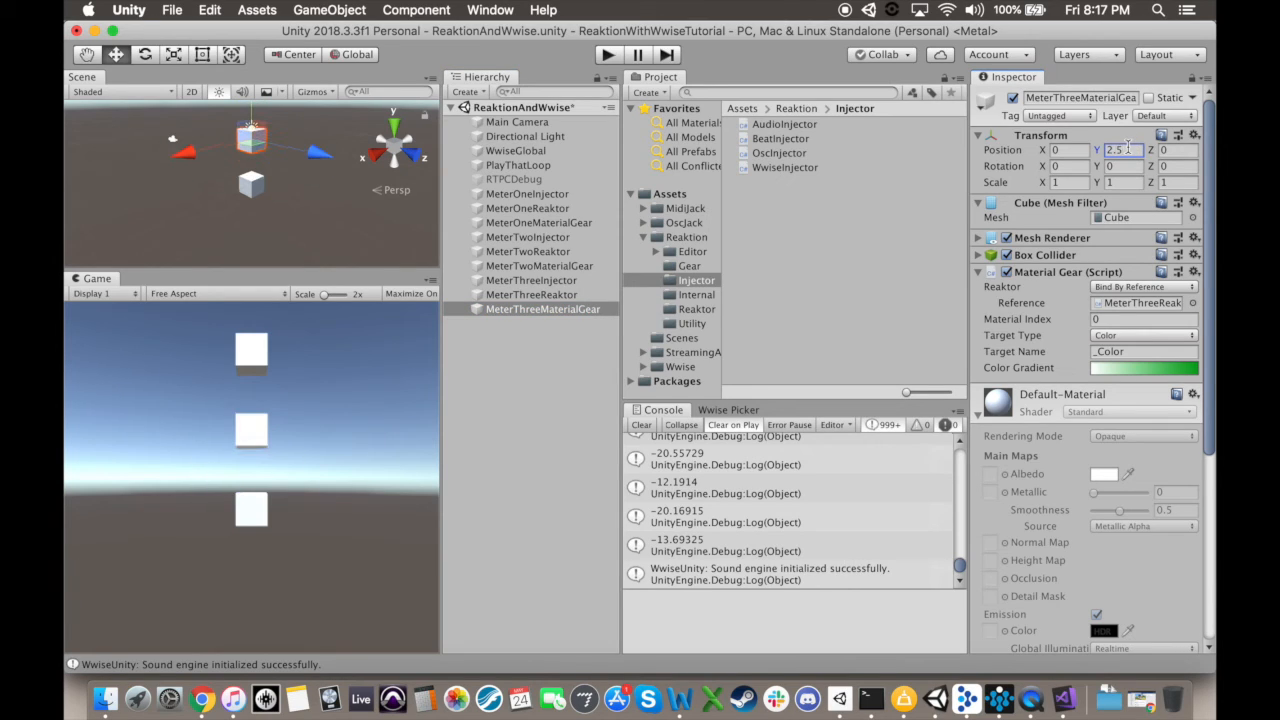
left_click(1189, 370)
left_click(345, 203)
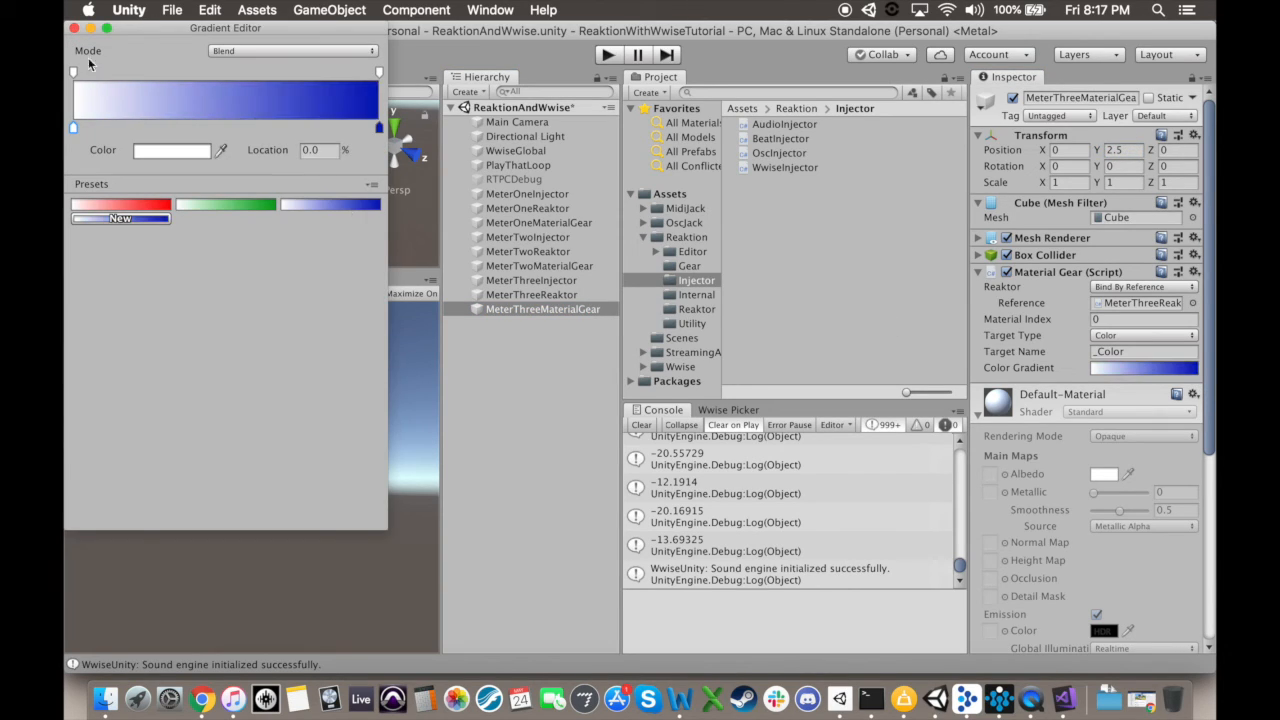
left_click(74, 29)
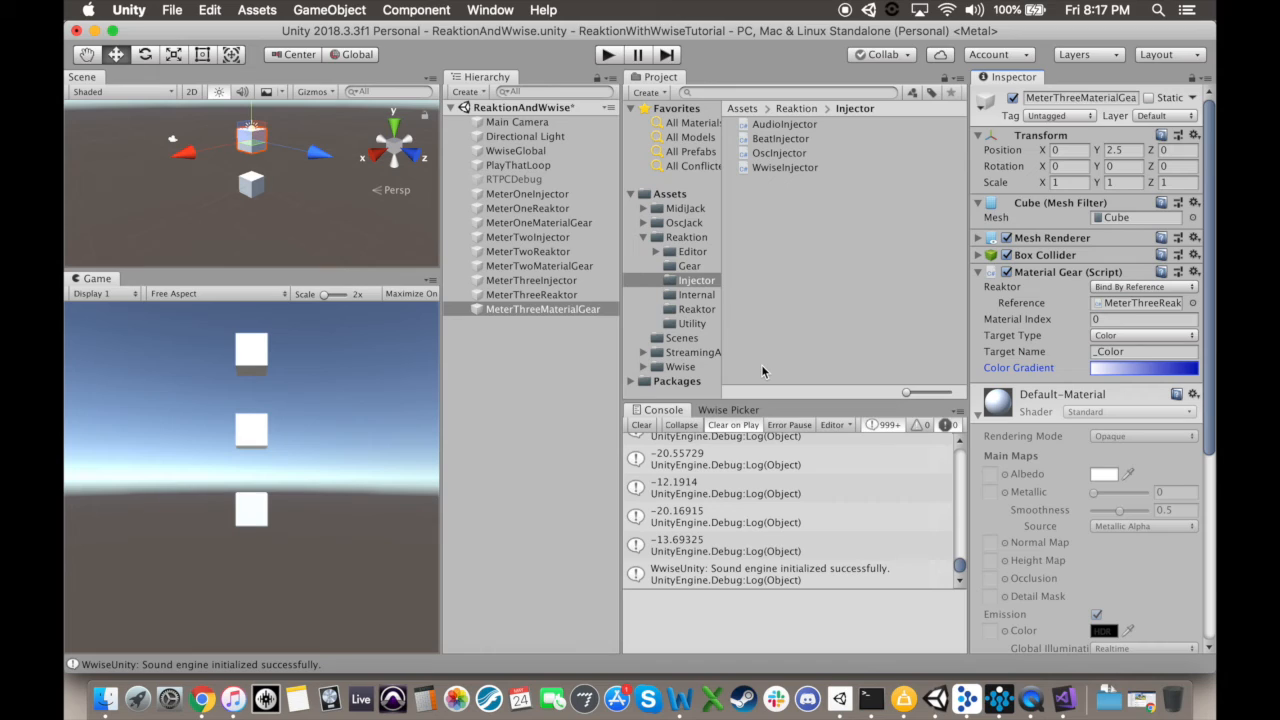
Step: Play the scene to check how the three cubes react to the music
left_click(607, 56)
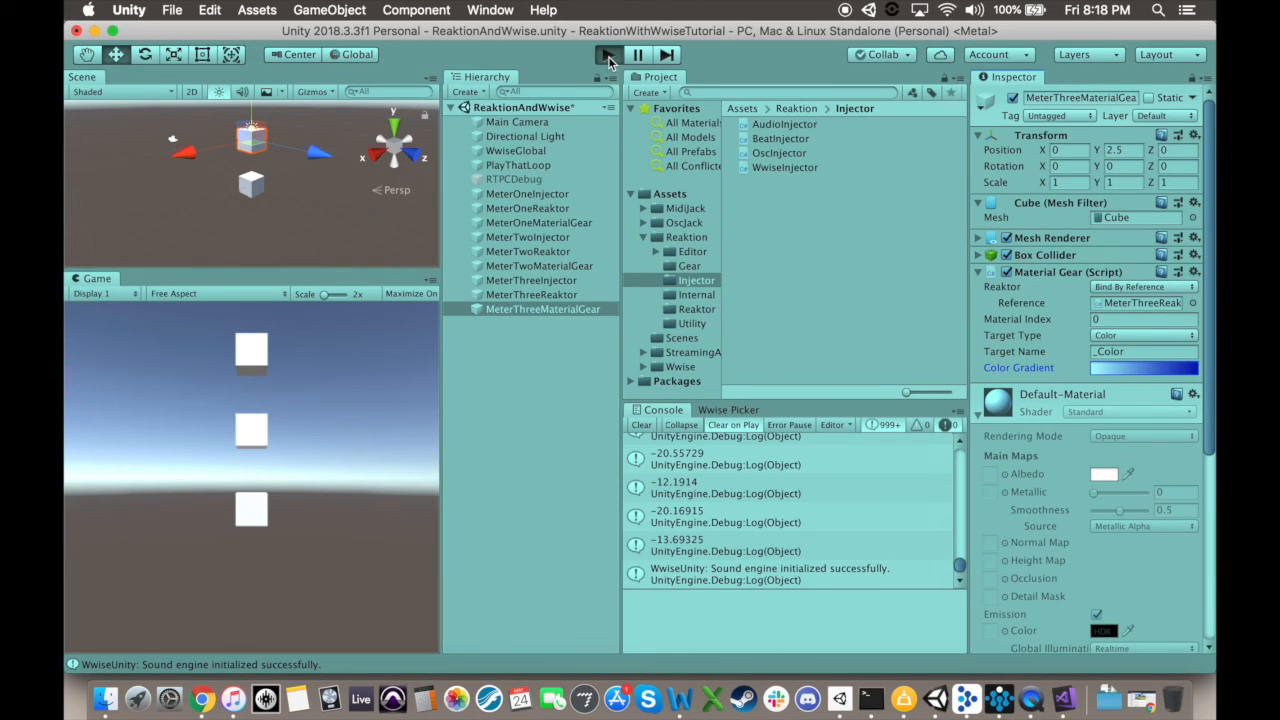